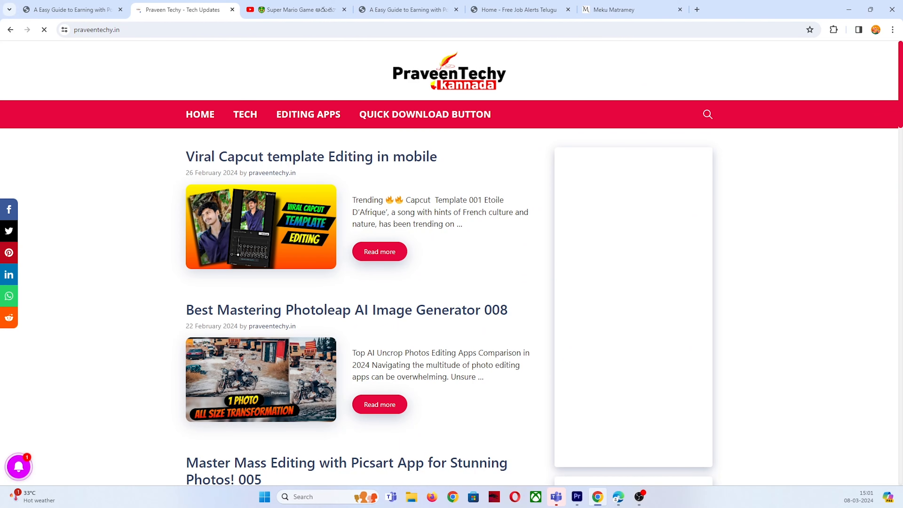
Open the Photoleap AI Image Generator article on praveentechy.in and highlight its download countdown line
scroll(195, 281, "down", 8)
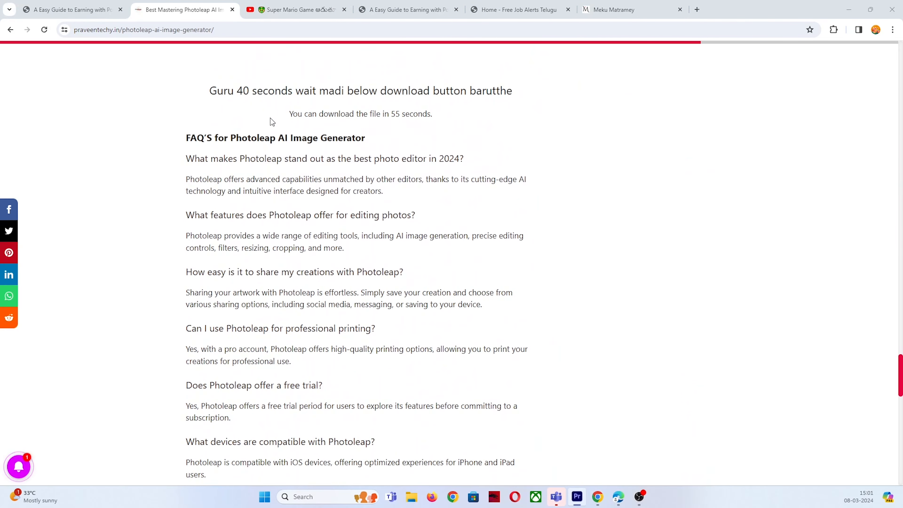
left_click_drag(270, 118, 433, 111)
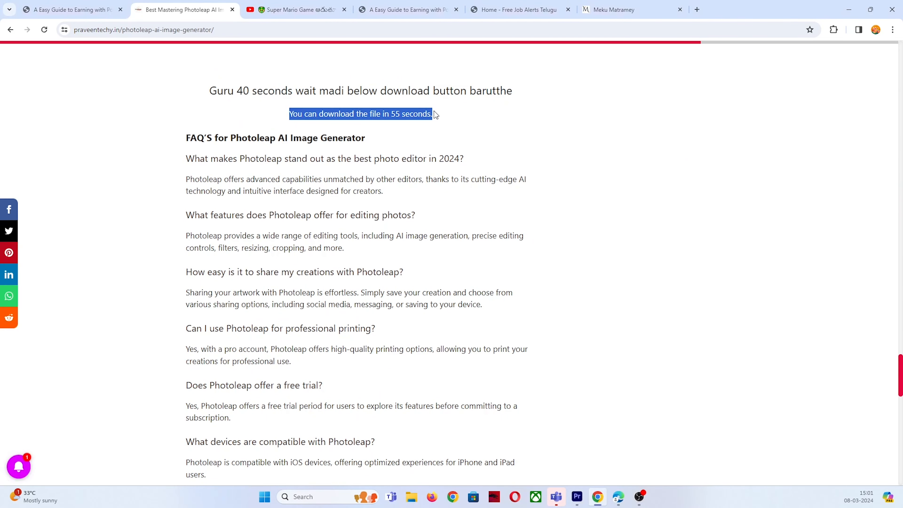
left_click(289, 114)
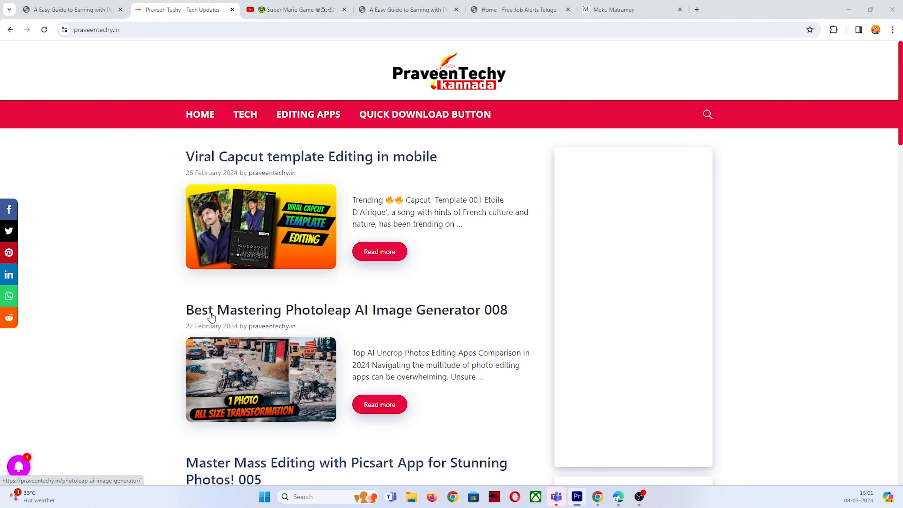
Reload the Pocket Pay review article on tekshekar.in and skim it through to the download link at its end
left_click(93, 5)
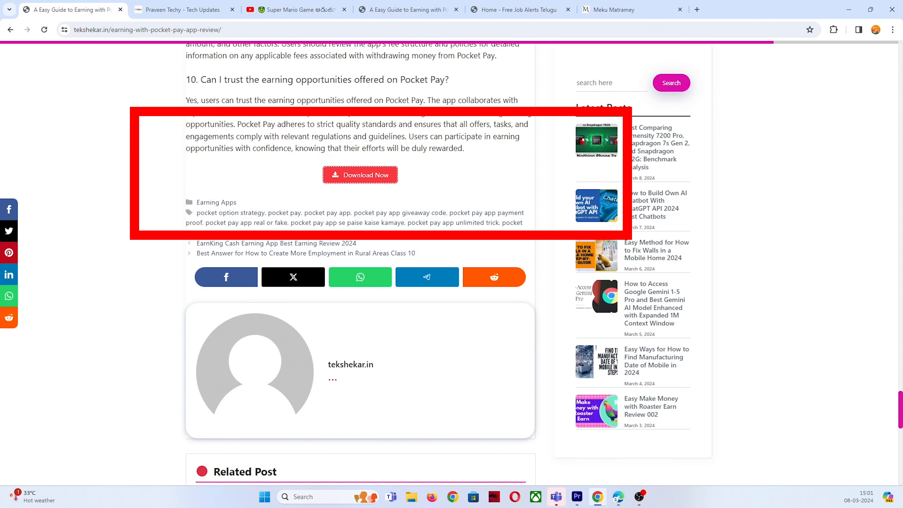
left_click(44, 30)
scroll(197, 263, "up", 15)
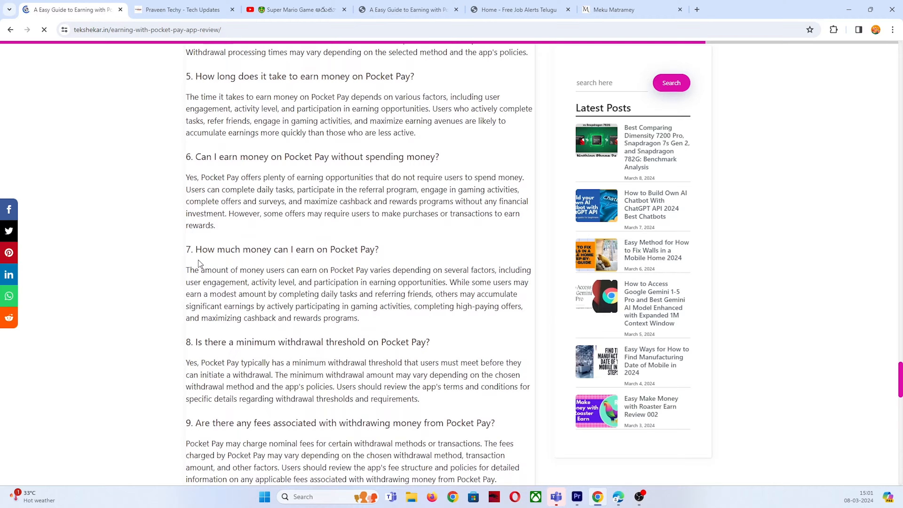
scroll(199, 263, "up", 20)
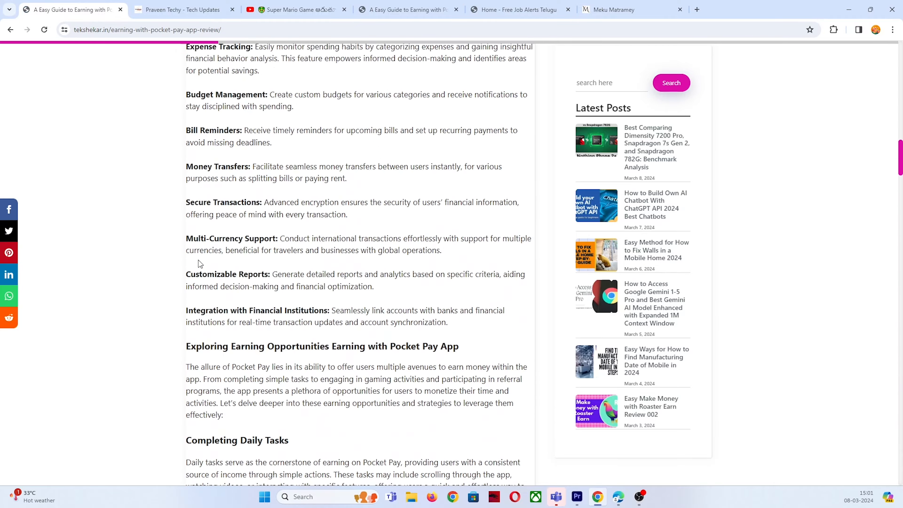
scroll(199, 262, "up", 5)
scroll(199, 261, "down", 20)
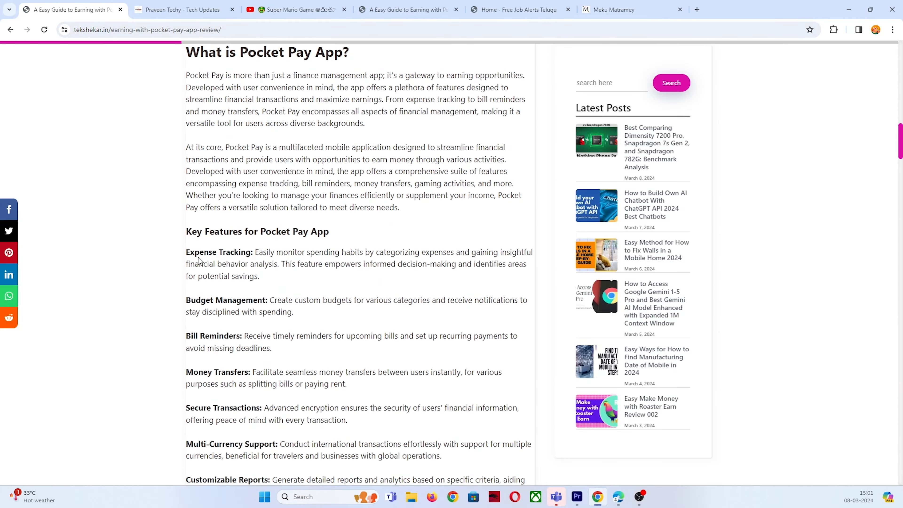
scroll(200, 262, "down", 20)
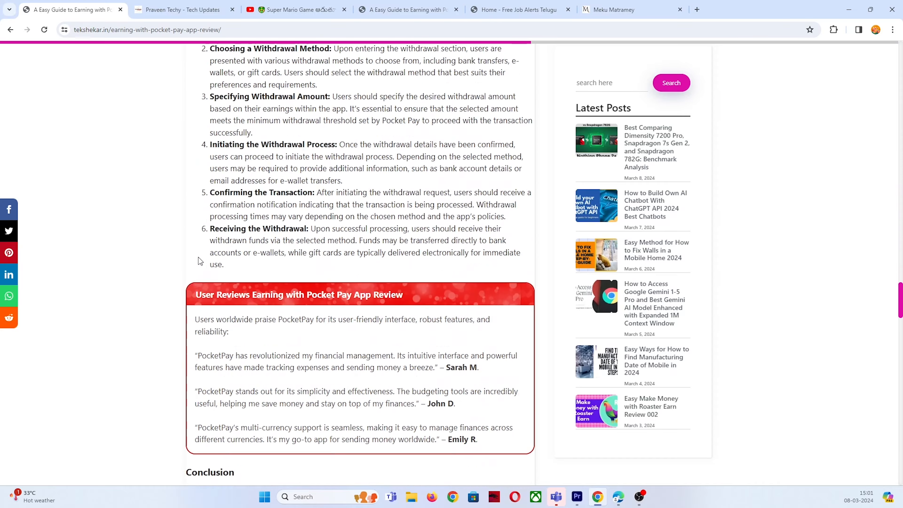
scroll(200, 258, "down", 15)
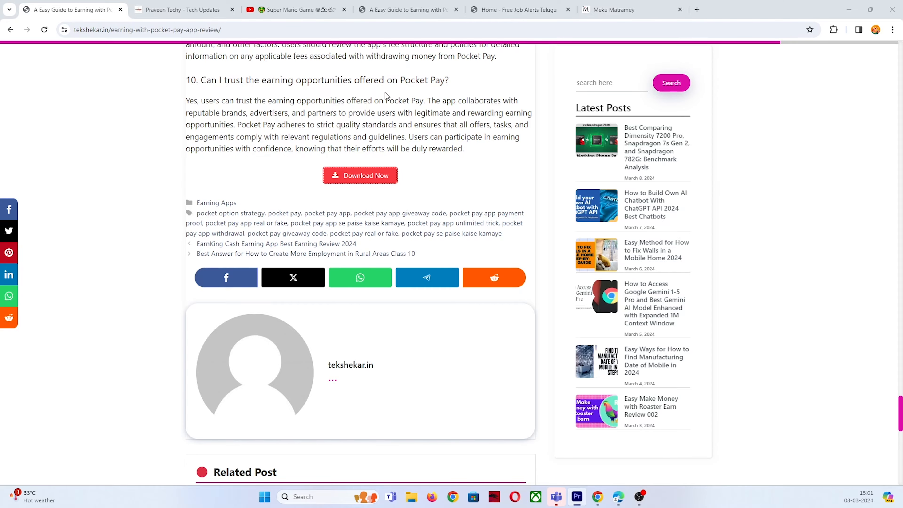
Skim the Pocket Pay article again from its beginning and open its download link
key("Home")
scroll(391, 222, "down", 20)
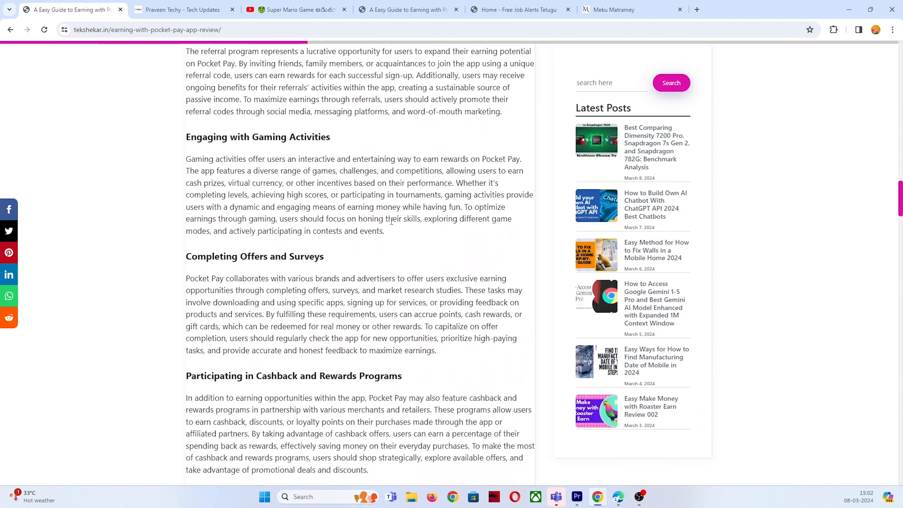
scroll(391, 223, "down", 20)
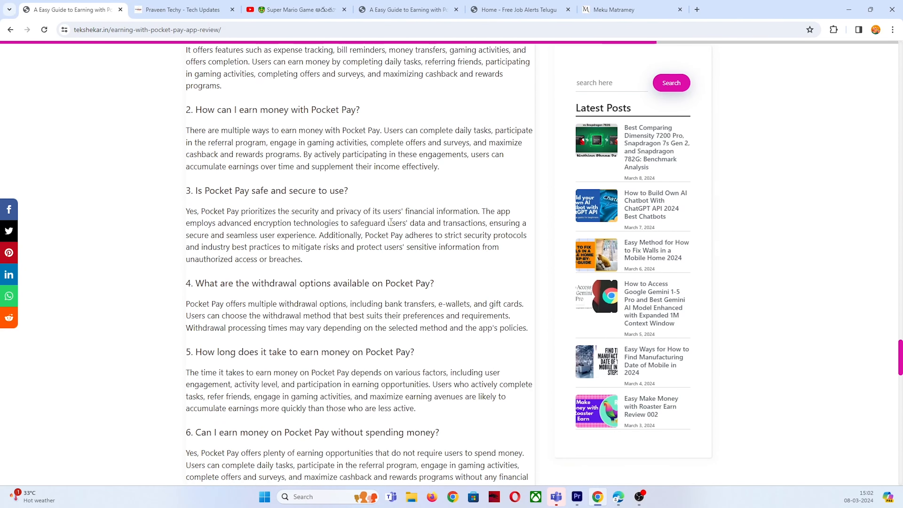
scroll(391, 223, "down", 15)
scroll(389, 226, "up", 10)
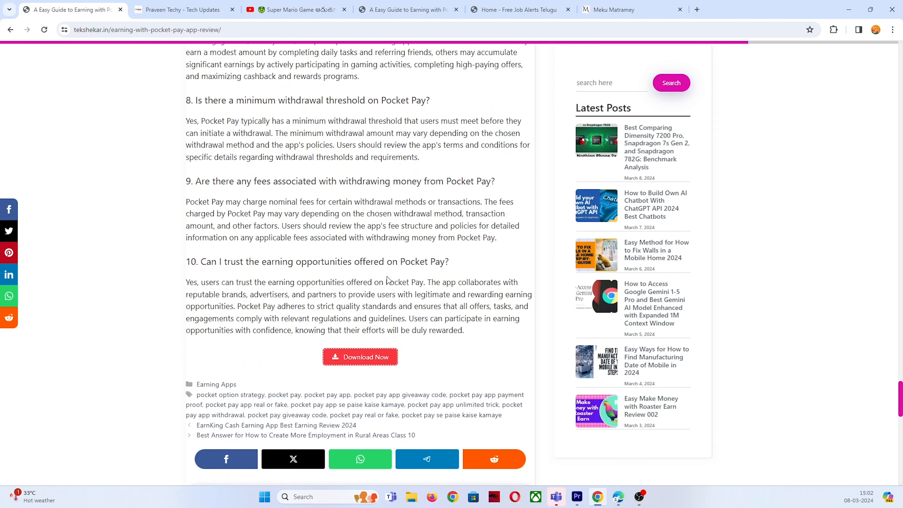
left_click(373, 366)
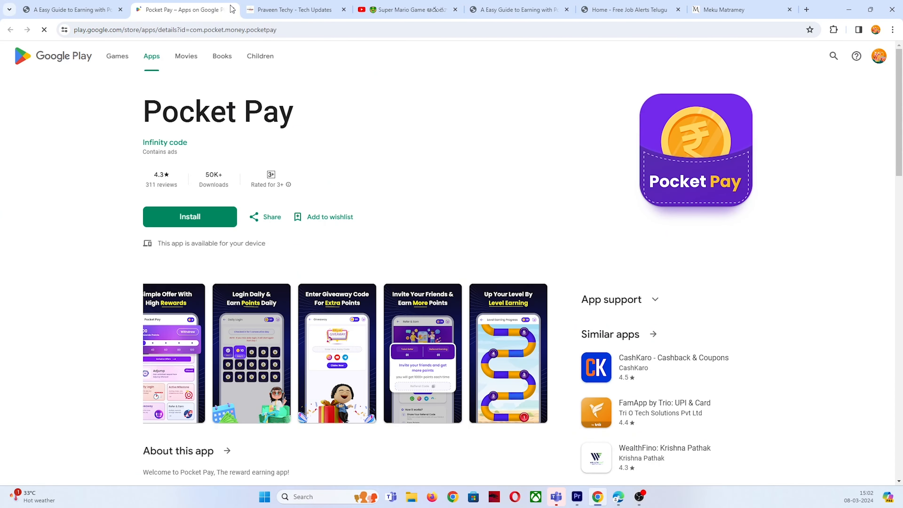
Close the Google Play page, check the article's download link once more and close the Pocket Pay article
left_click(233, 10)
left_click(120, 10)
key("ctrl+shift+t")
scroll(390, 199, "down", 10)
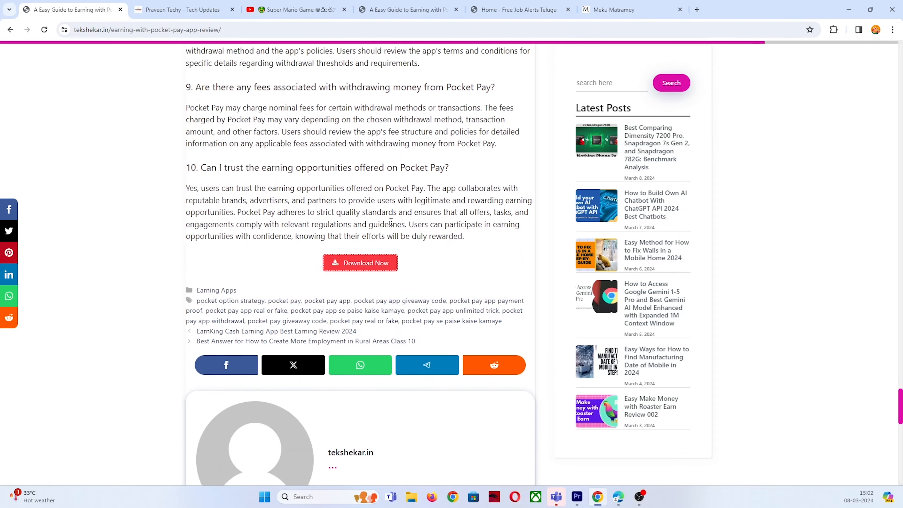
scroll(390, 199, "up", 8)
left_click(374, 357)
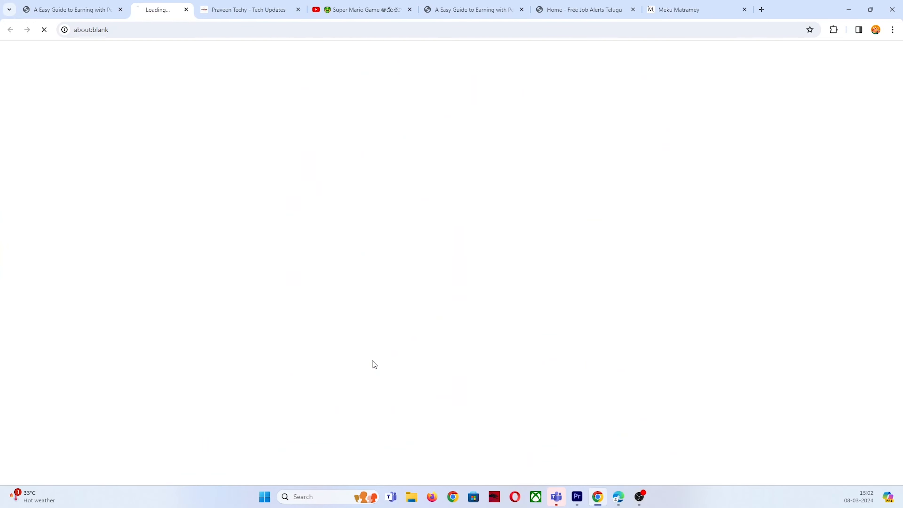
left_click(232, 10)
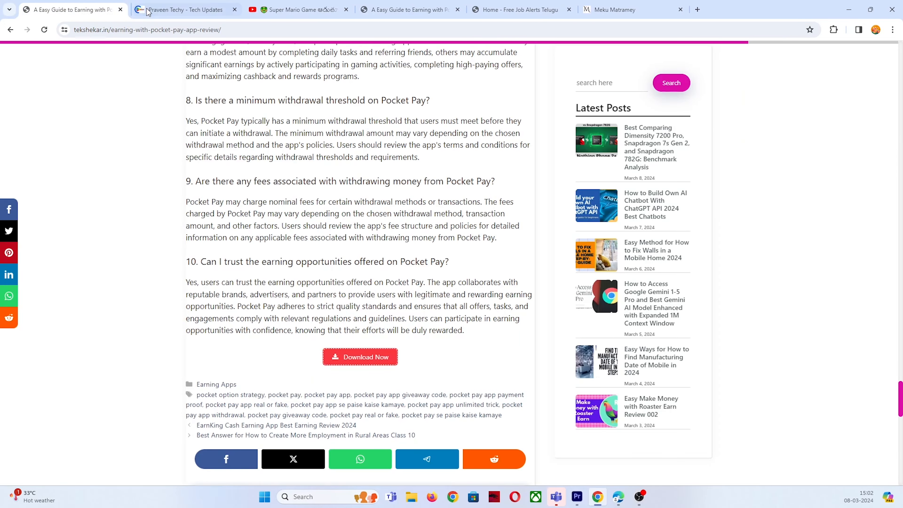
left_click(120, 9)
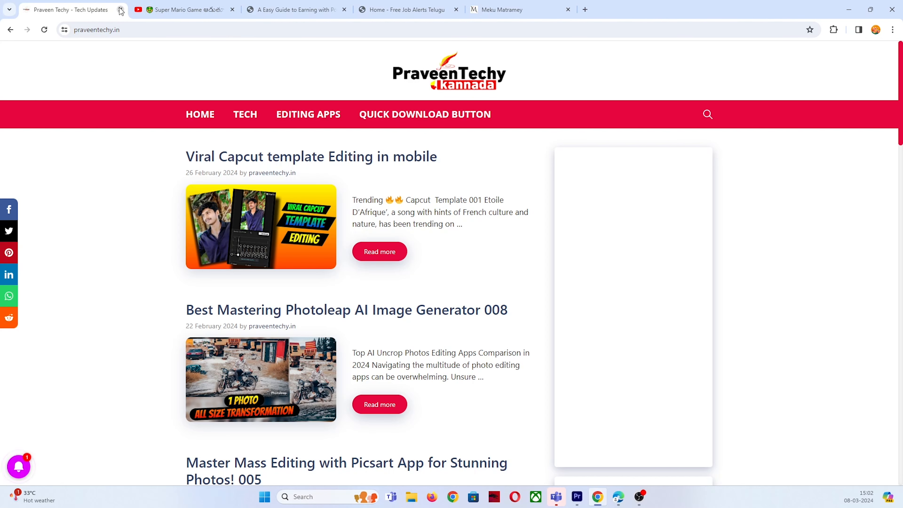
Reload the praveentechy.in home page and open the Photoleap AI Image Generator article at its download countdown
left_click(585, 9)
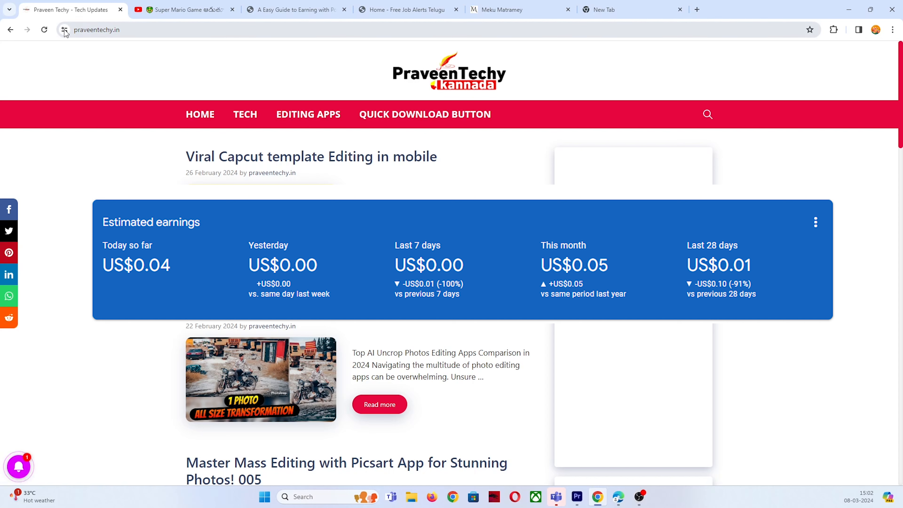
left_click(44, 30)
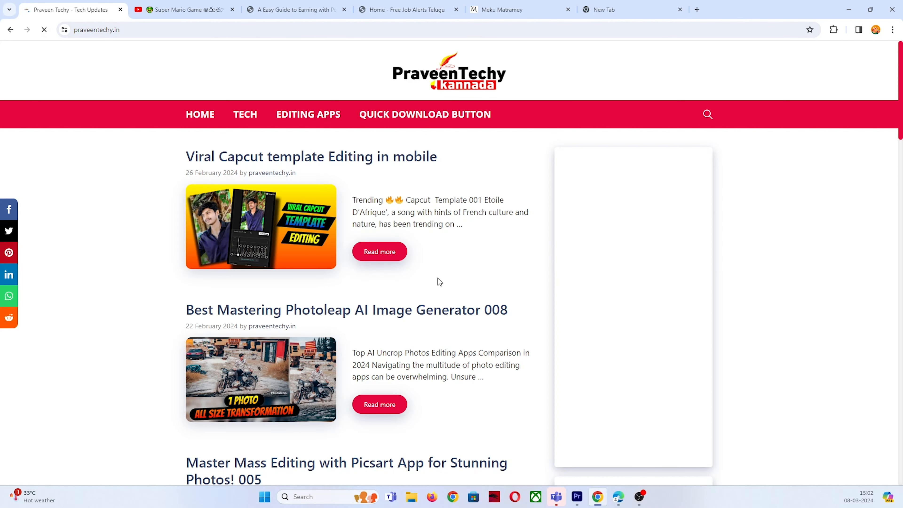
left_click(426, 309)
scroll(426, 310, "down", 7)
scroll(426, 309, "down", 20)
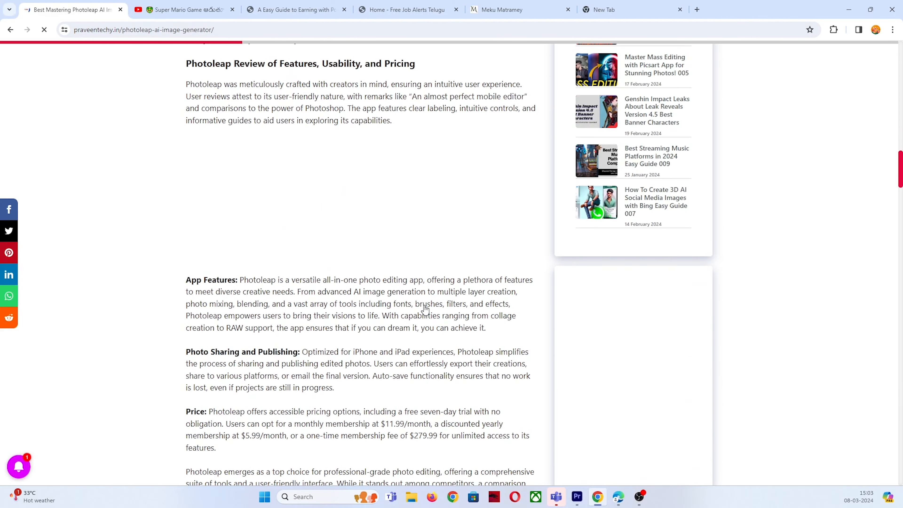
scroll(426, 310, "down", 20)
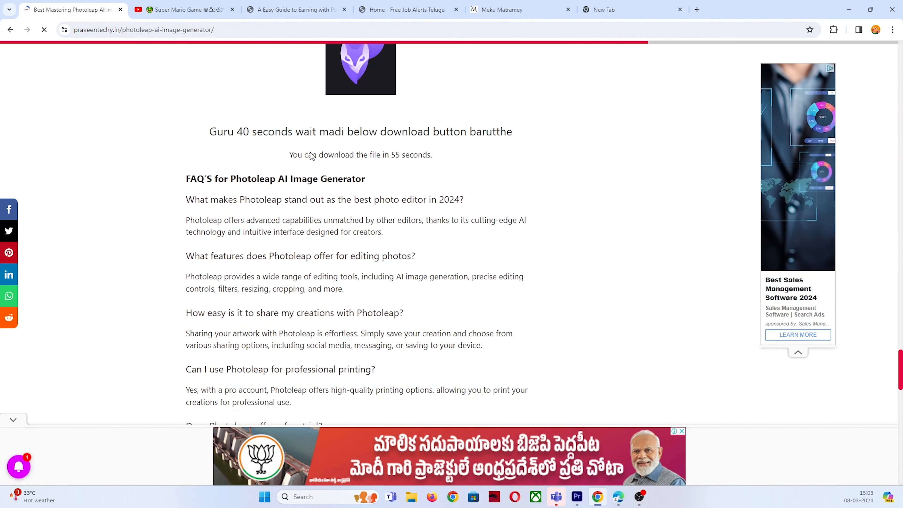
mouse_move(289, 157)
left_mouse_down()
mouse_move(452, 155)
mouse_move(286, 161)
left_mouse_up()
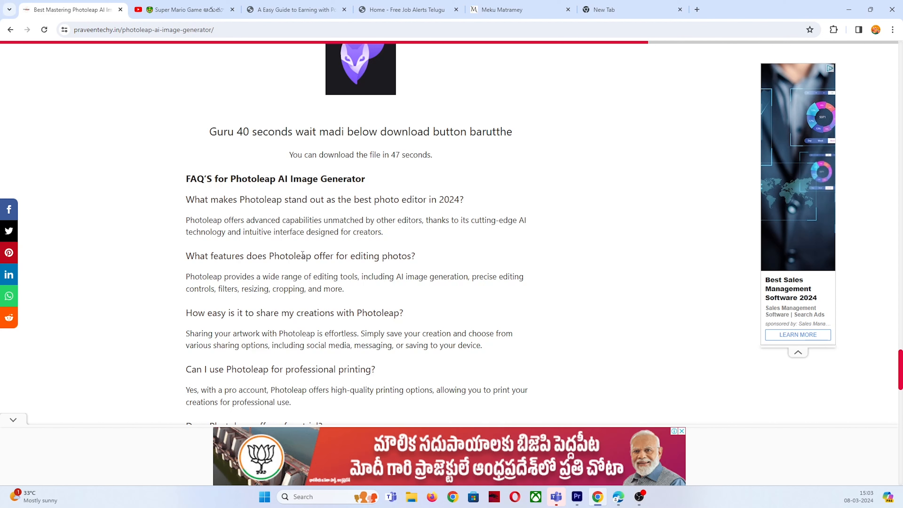
Pause the Super Mario Game video on YouTube and open the App1 link from its description in a new tab
key("ctrl+Tab")
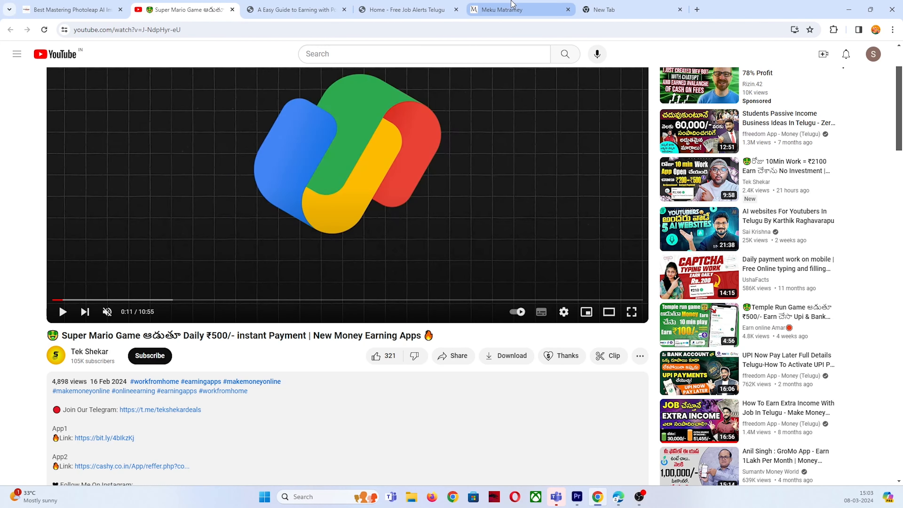
left_click(620, 498)
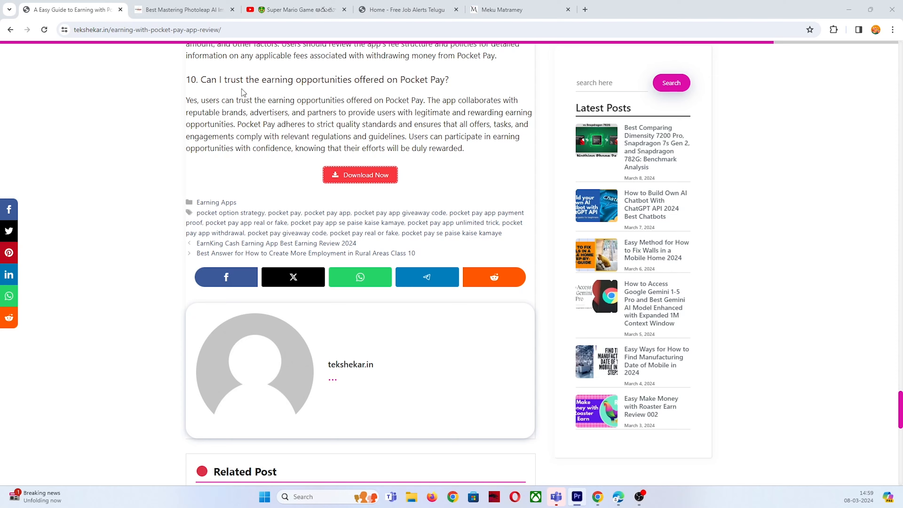
key("ctrl+Tab")
key("ctrl+Tab")
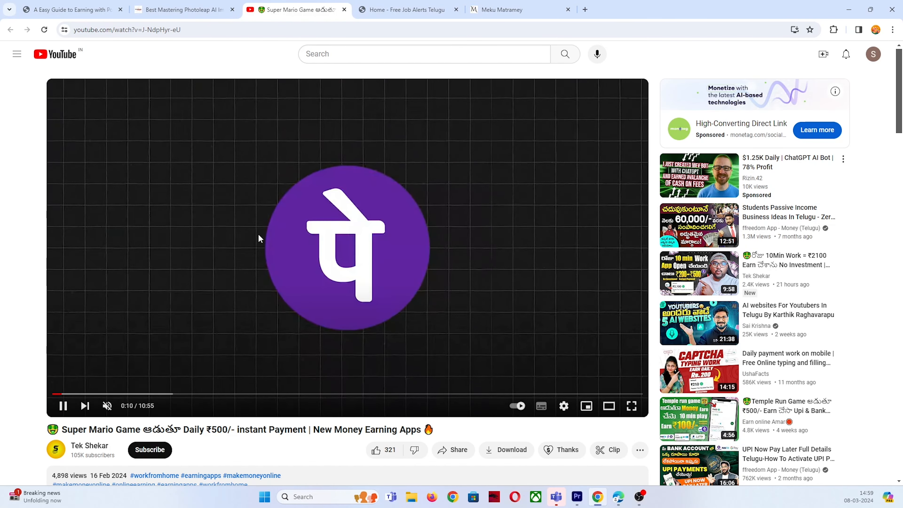
left_click(258, 234)
scroll(249, 190, "down", 3)
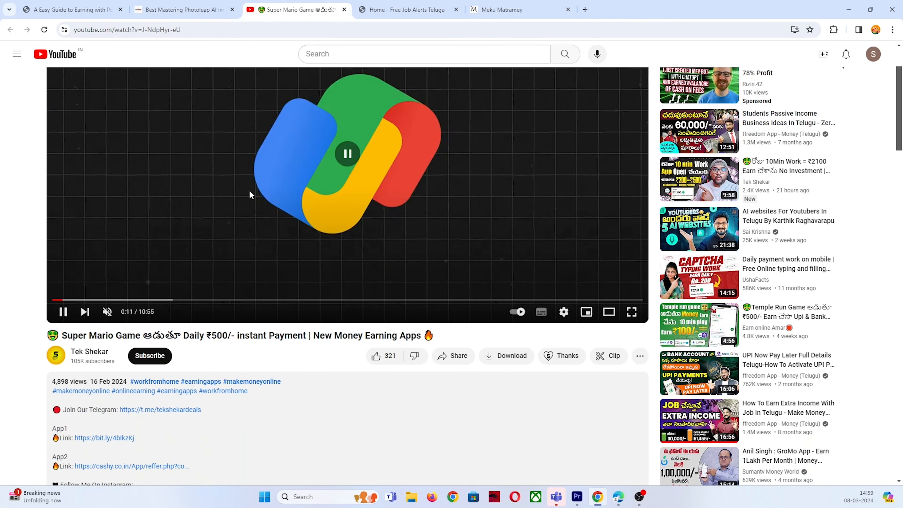
right_click(120, 439)
left_click(149, 346)
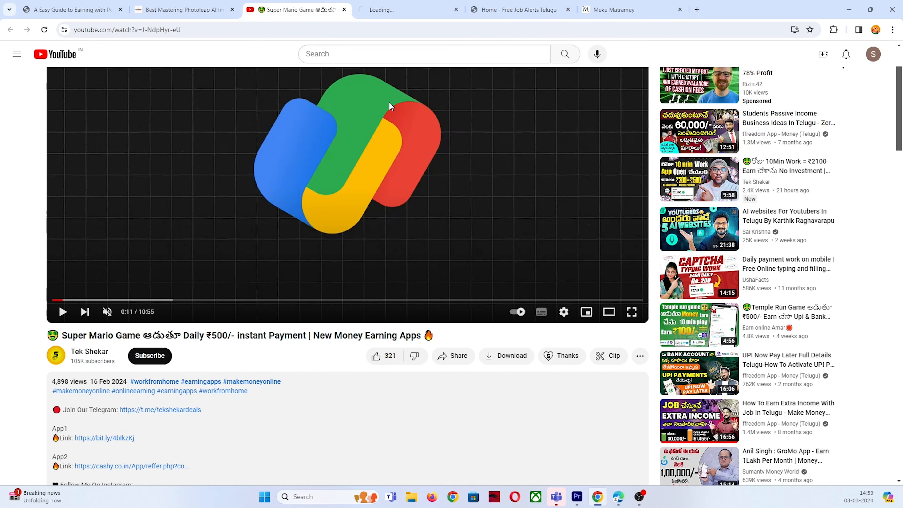
key("ctrl+Tab")
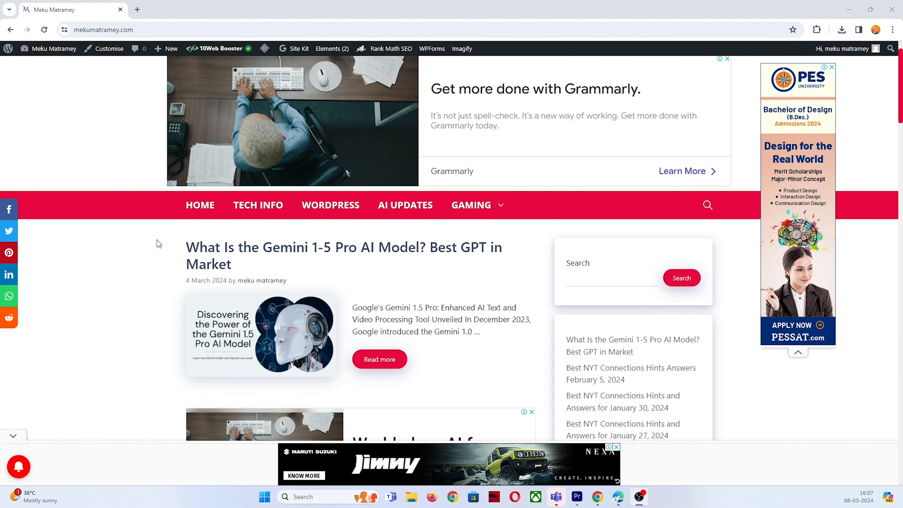
Open the Meku Matramey site's WordPress dashboard and collapse the Rank Math Overview box
scroll(143, 240, "down", 3)
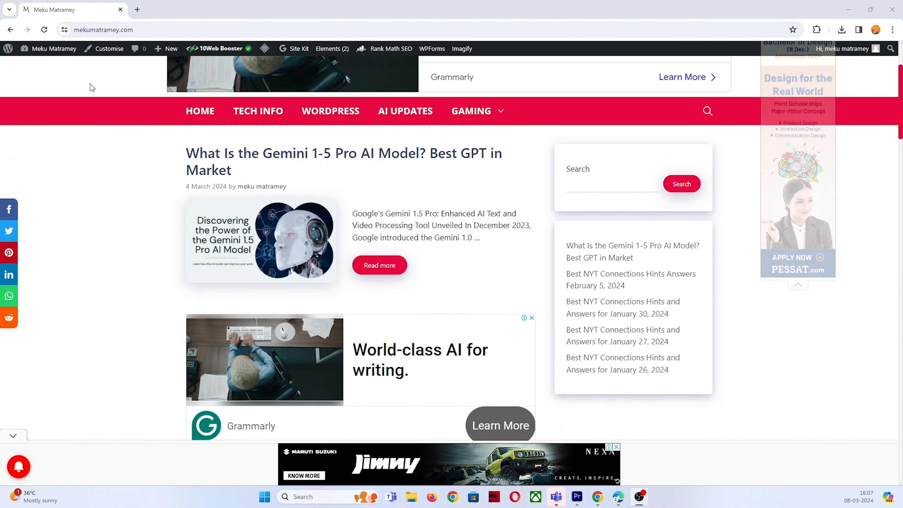
left_click(44, 29)
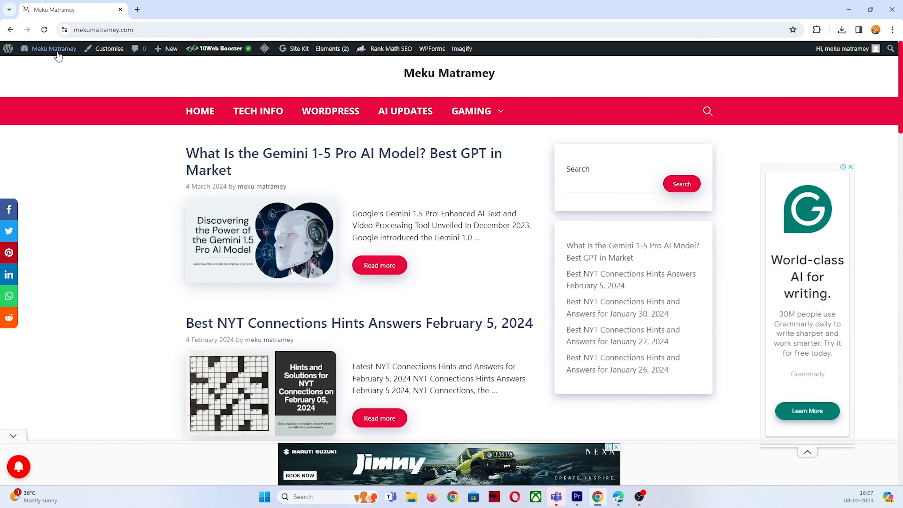
mouse_move(57, 54)
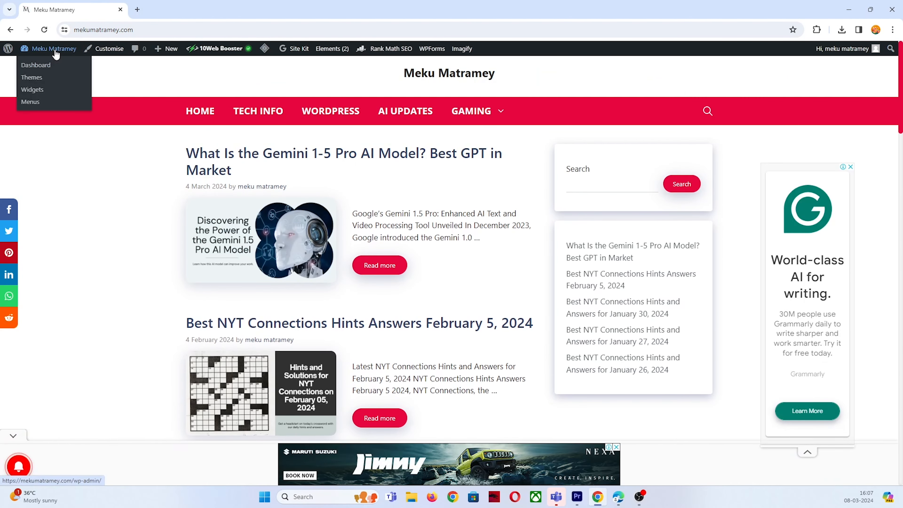
left_click(50, 68)
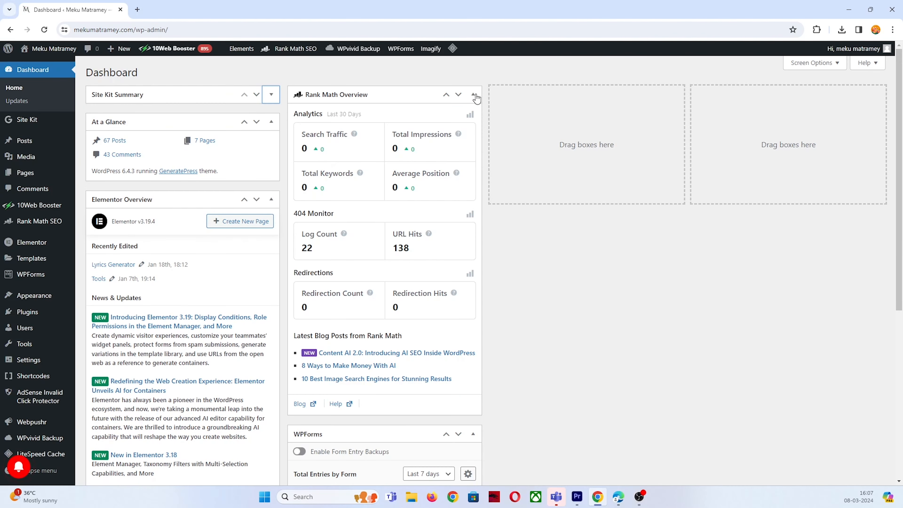
left_click(475, 95)
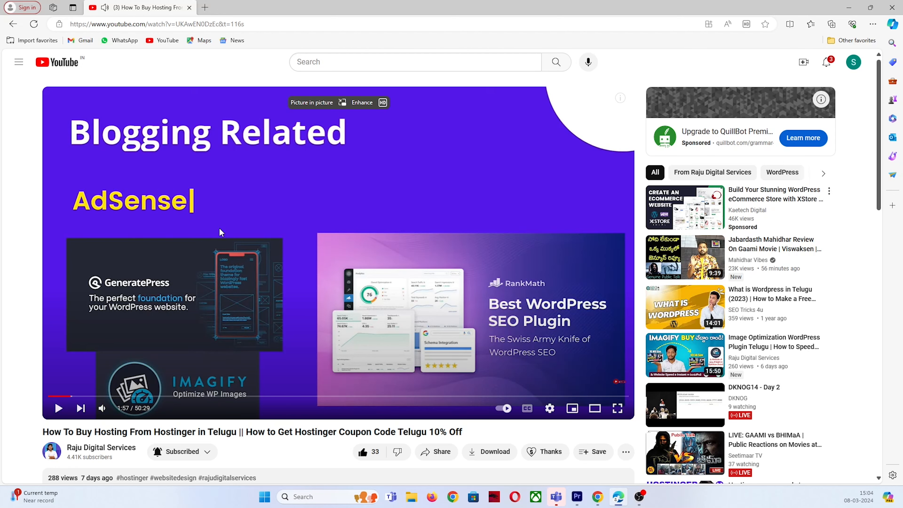
Open the Raju Digital Services channel from the Hostinger hosting video and point out its website link
scroll(118, 360, "down", 2)
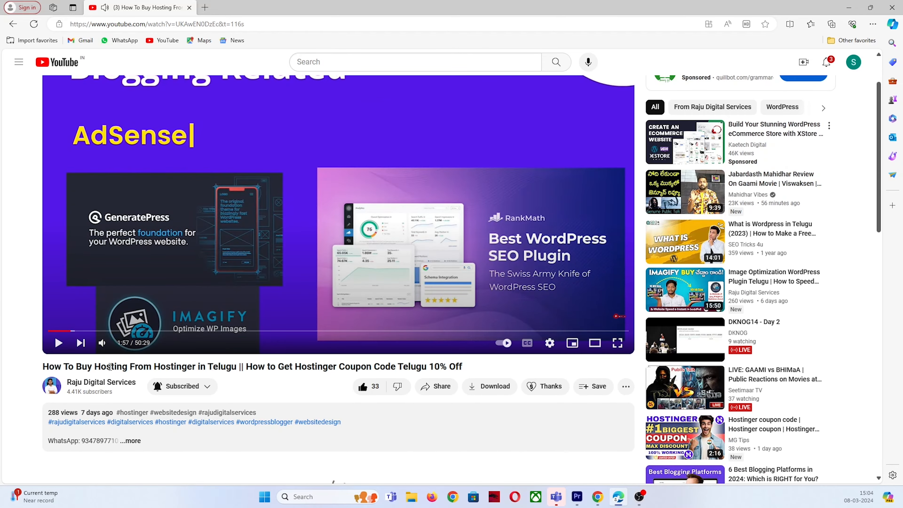
left_click(55, 386)
mouse_move(341, 245)
left_mouse_down()
mouse_move(281, 254)
mouse_move(347, 242)
left_mouse_up()
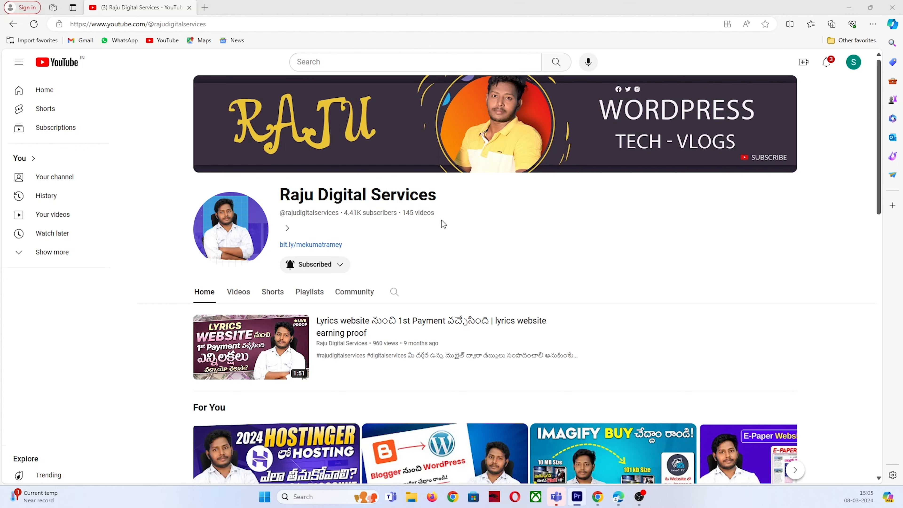
Open the Meku Matramey site through the channel's website link and search the site for 4072
left_click(306, 245)
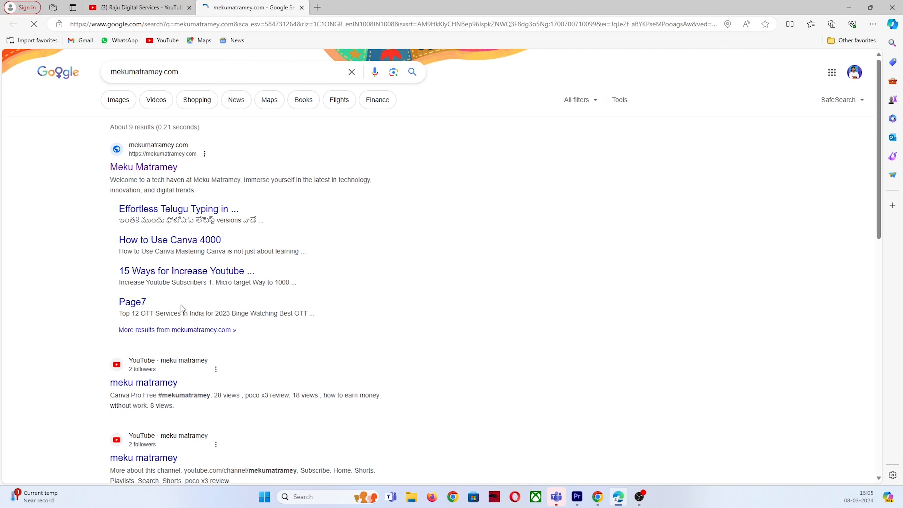
left_click(118, 174)
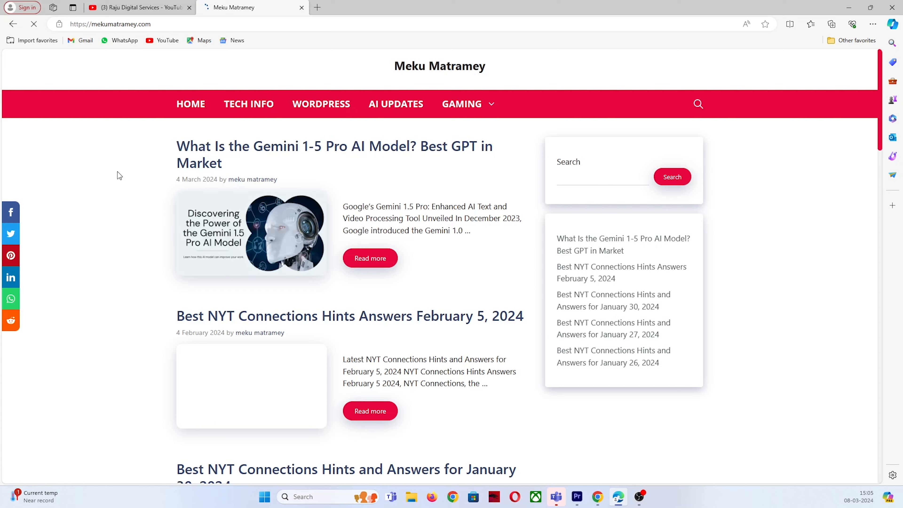
left_click(699, 105)
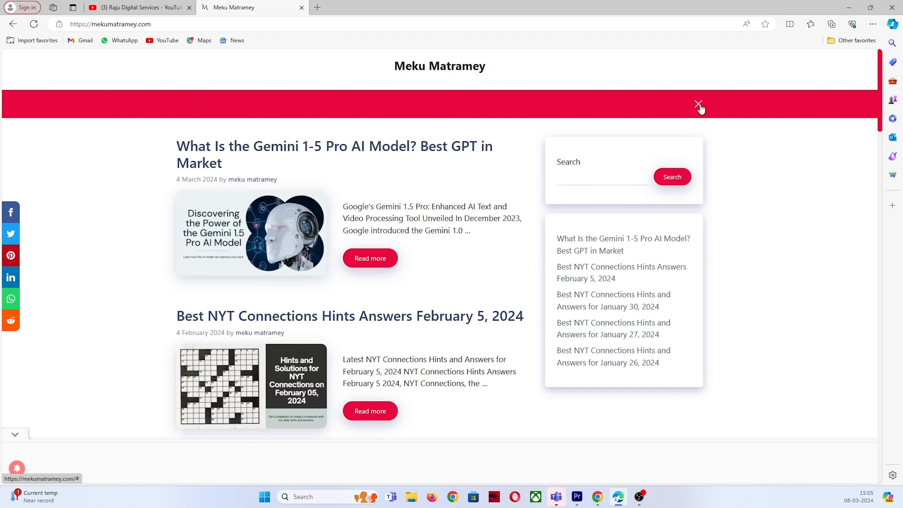
type("4072")
key("Return")
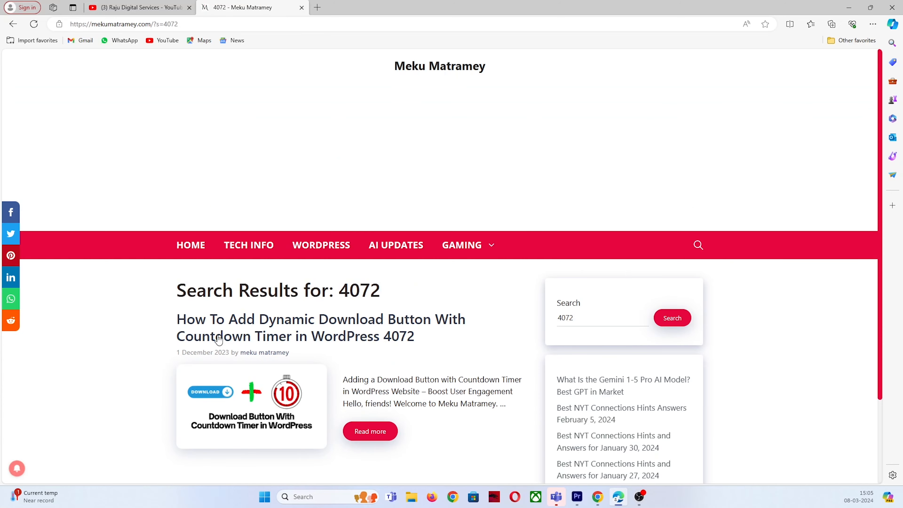
Open the article on adding a download button with countdown timer and copy the script under Step 2
mouse_move(175, 320)
left_mouse_down()
mouse_move(366, 335)
mouse_move(187, 321)
left_mouse_up()
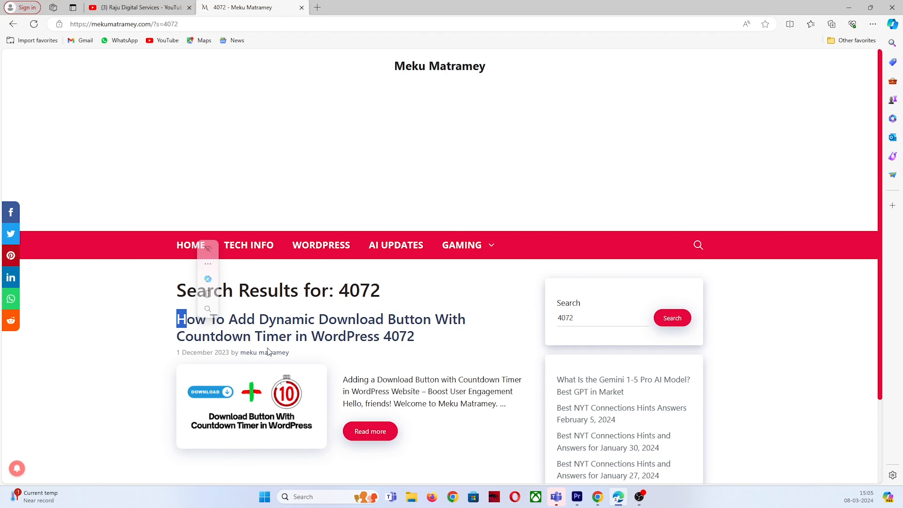
left_click(284, 325)
scroll(284, 320, "down", 10)
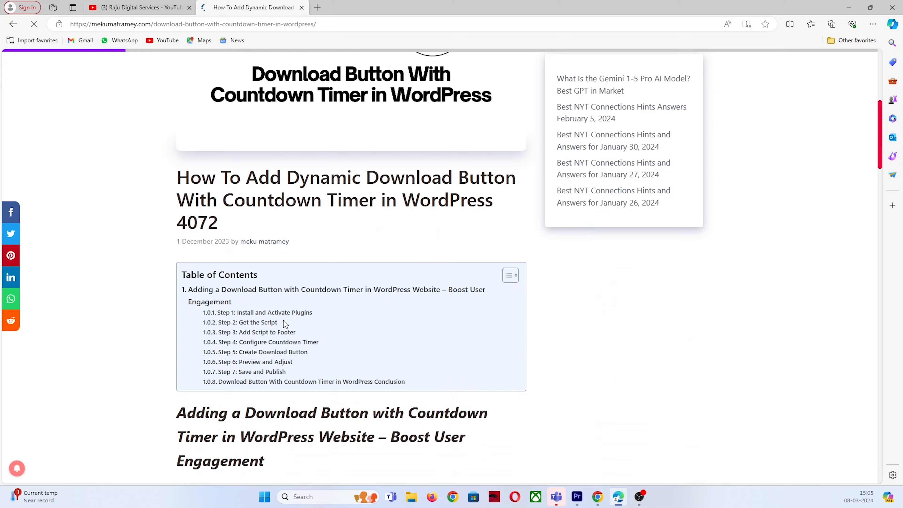
scroll(285, 320, "down", 8)
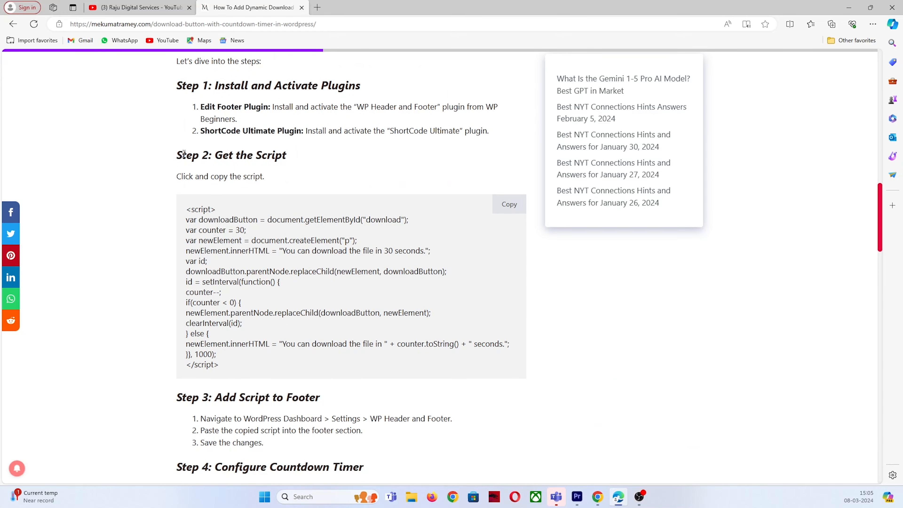
left_click_drag(177, 155, 159, 160)
left_click(507, 207)
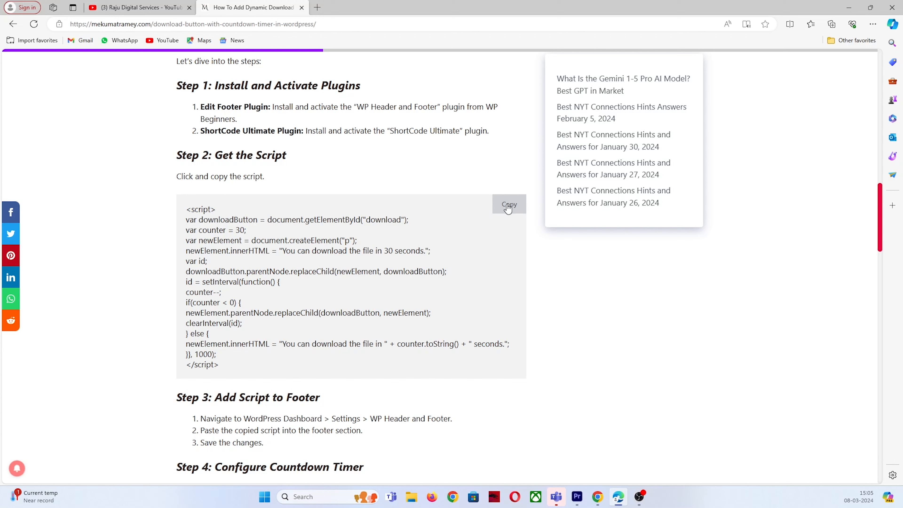
left_click(508, 209)
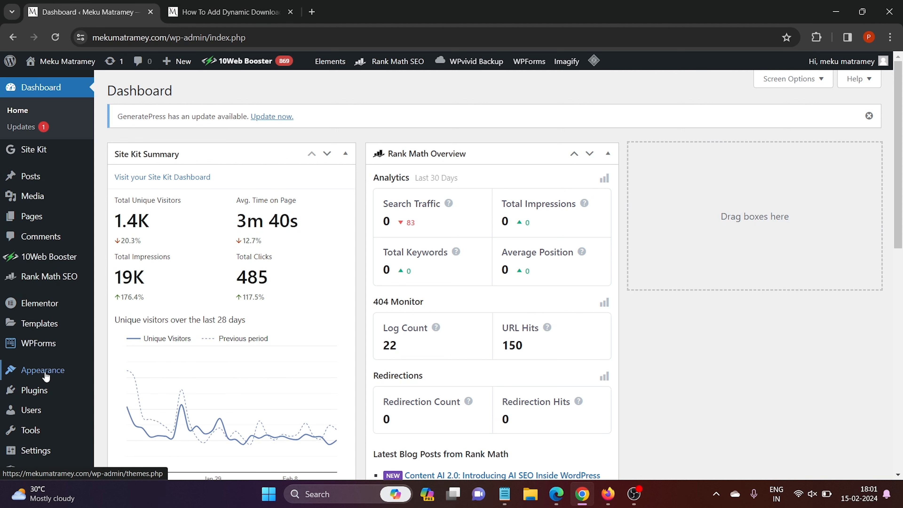
Search the WordPress plugin directory for "wp header and footer" and install Insert Headers And Footers by WPBrigade
mouse_move(45, 388)
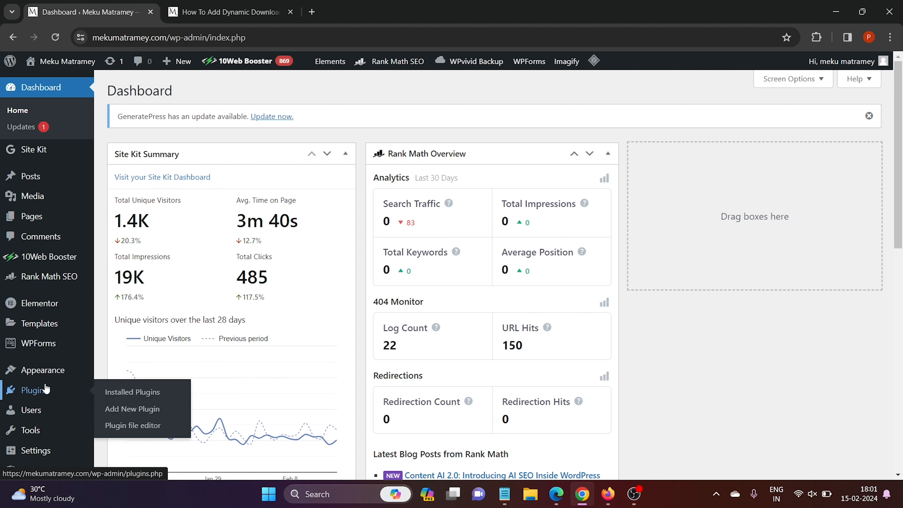
left_click(119, 408)
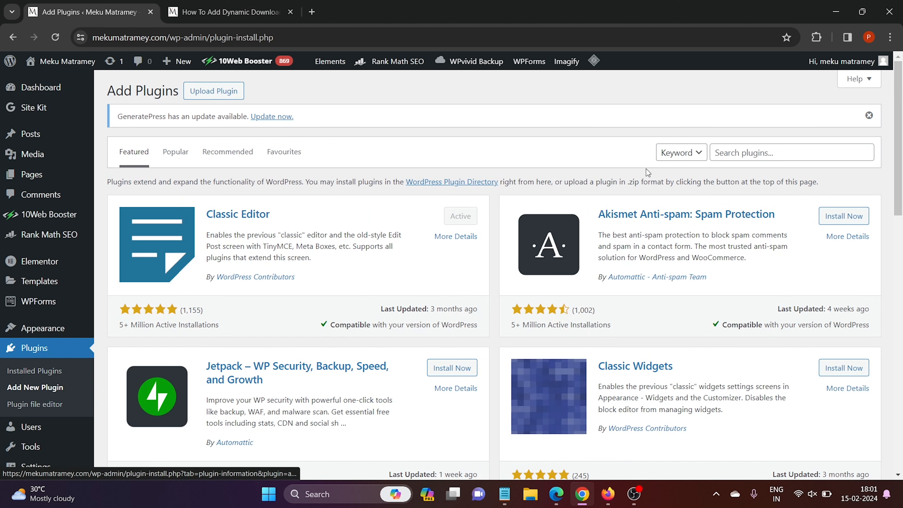
left_click(738, 146)
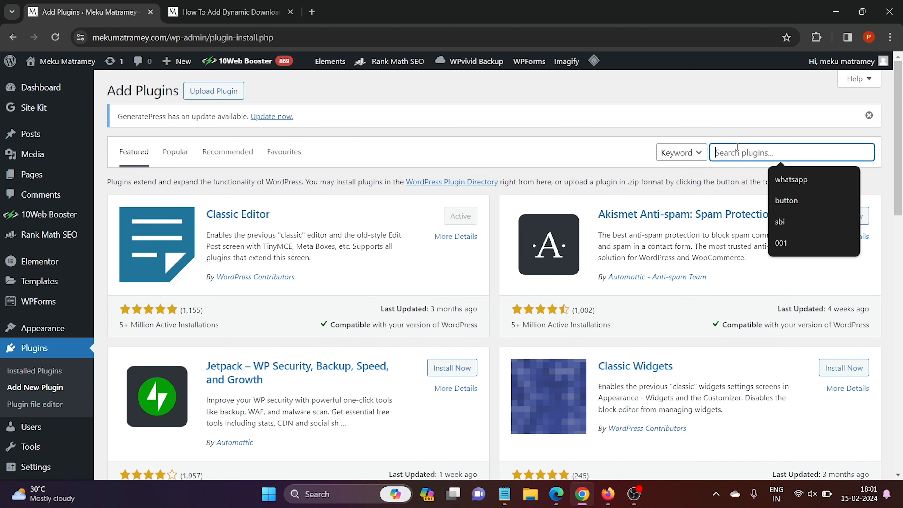
type("wp header and footer")
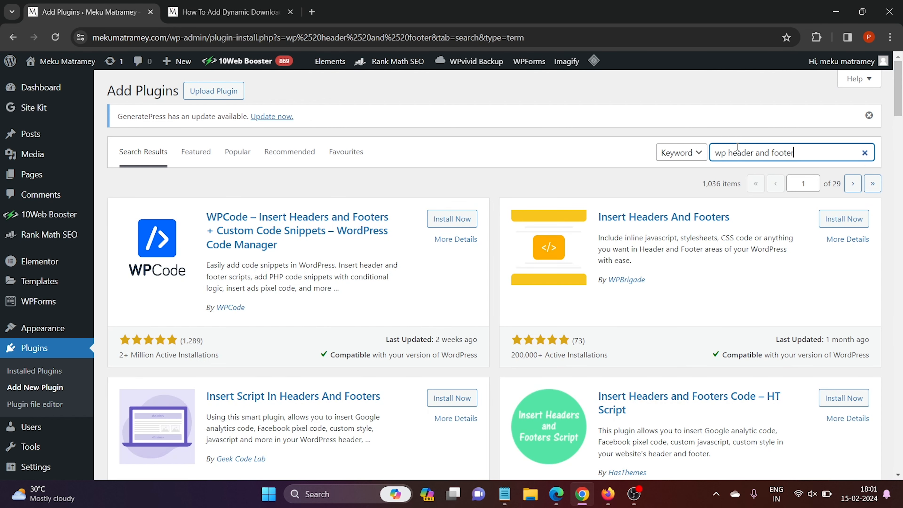
left_click(594, 218)
left_click_drag(594, 217, 740, 222)
left_click(740, 223)
left_click(852, 219)
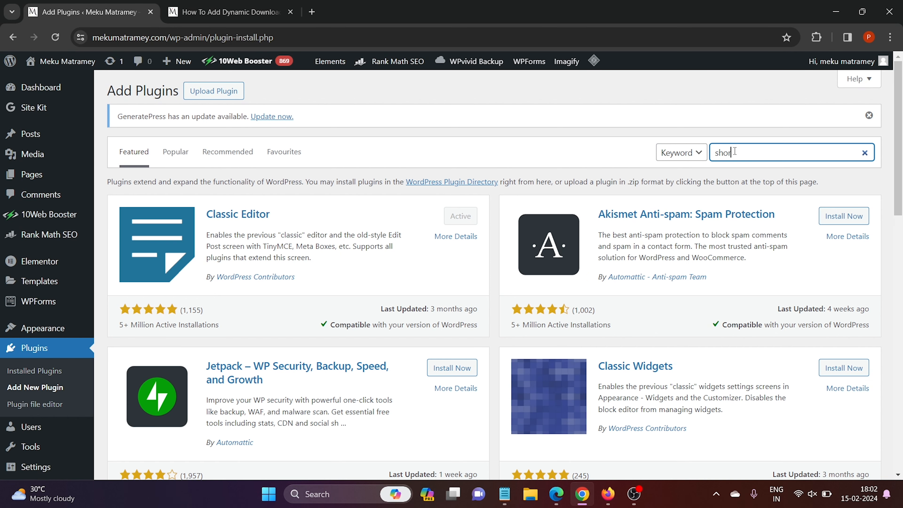
Search the plugin directory for "shortcode ultimate" and install WP Shortcodes Plugin — Shortcodes Ultimate
type("tcode ultimate")
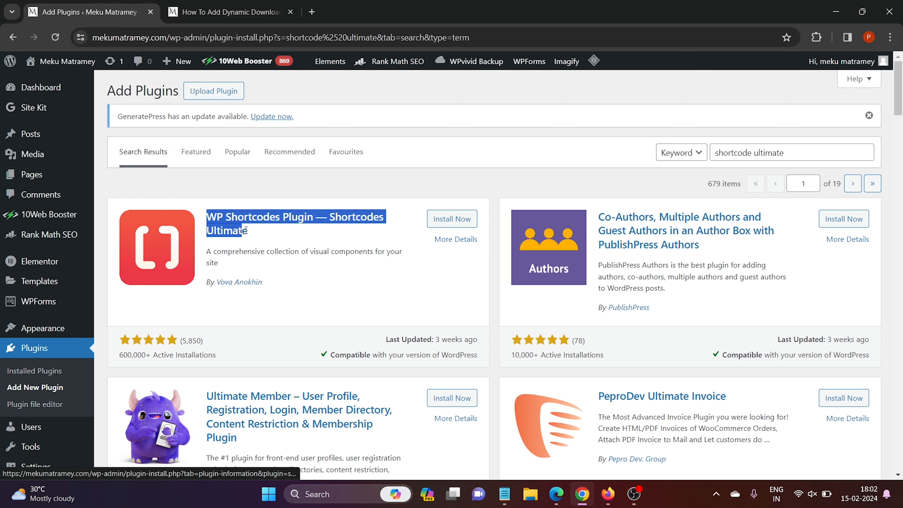
left_click(448, 222)
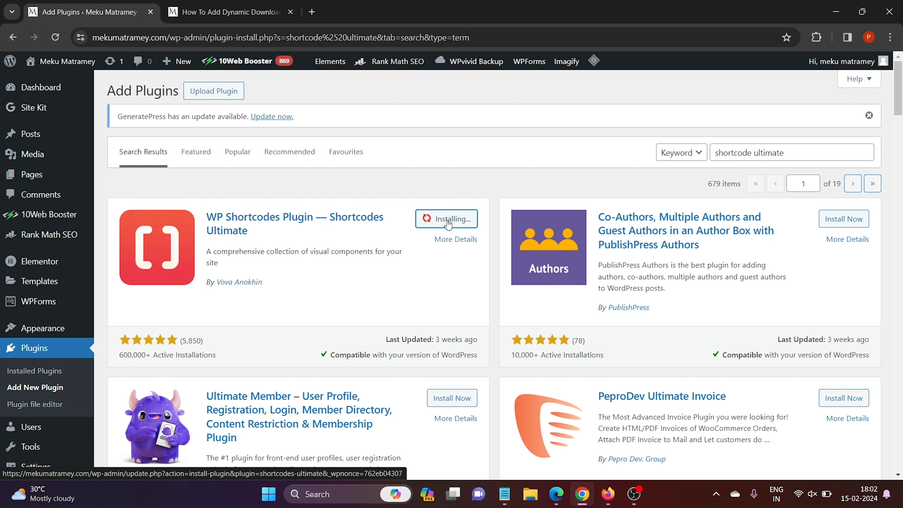
Activate the installed Shortcodes Ultimate and WP Headers And Footers plugins together as a bulk action
left_click(34, 371)
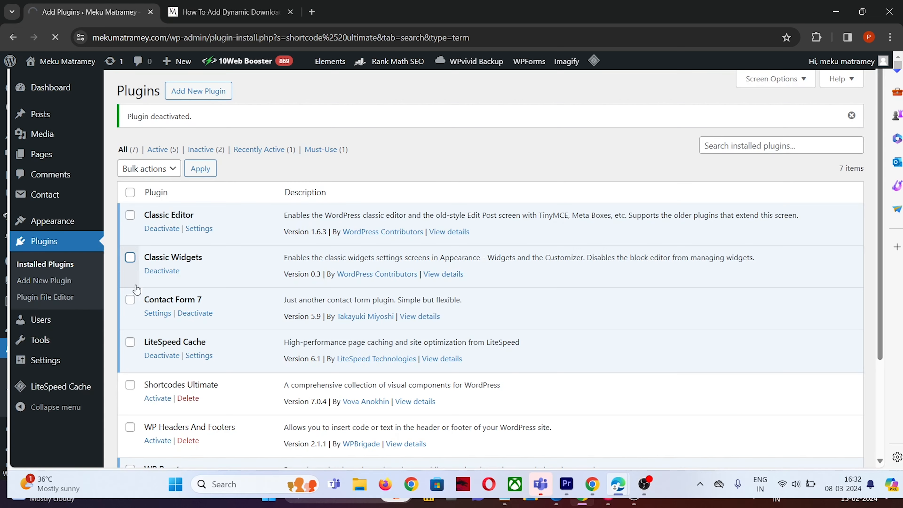
scroll(130, 284, "down", 2)
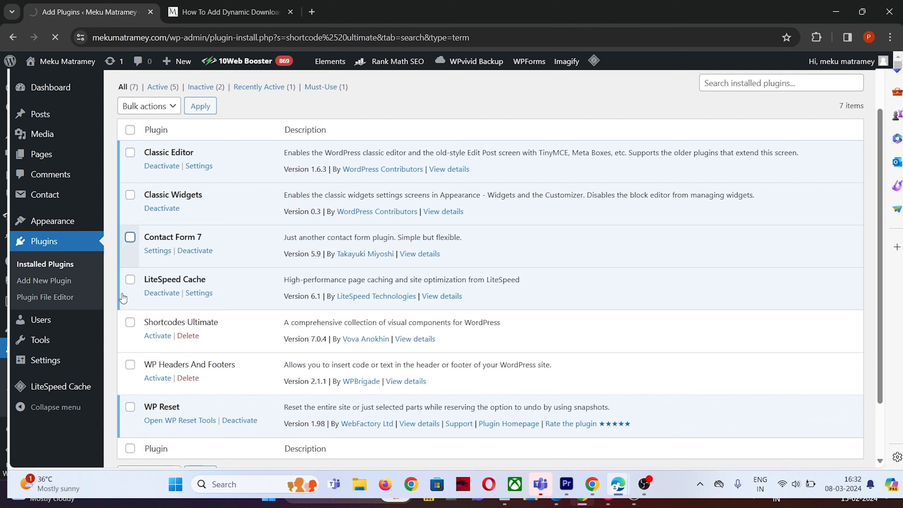
left_click(130, 322)
left_click(130, 364)
left_click(155, 108)
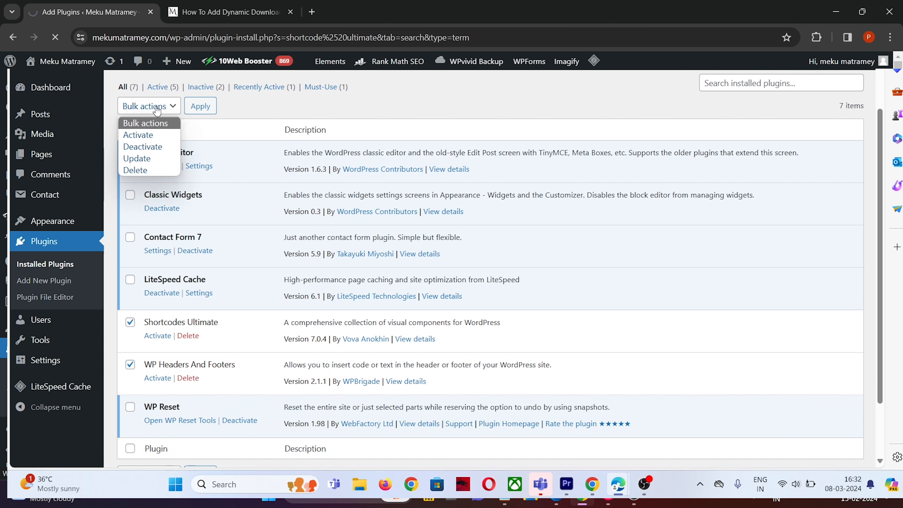
left_click(149, 136)
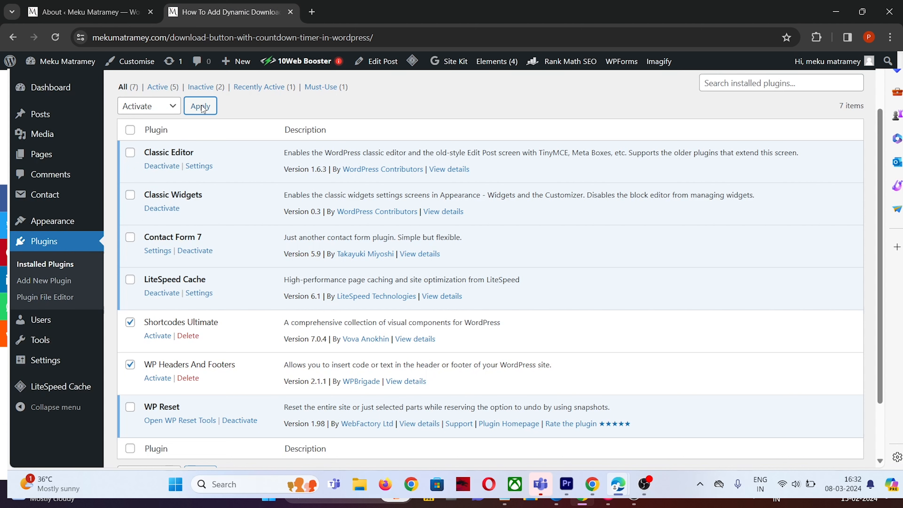
left_click(201, 106)
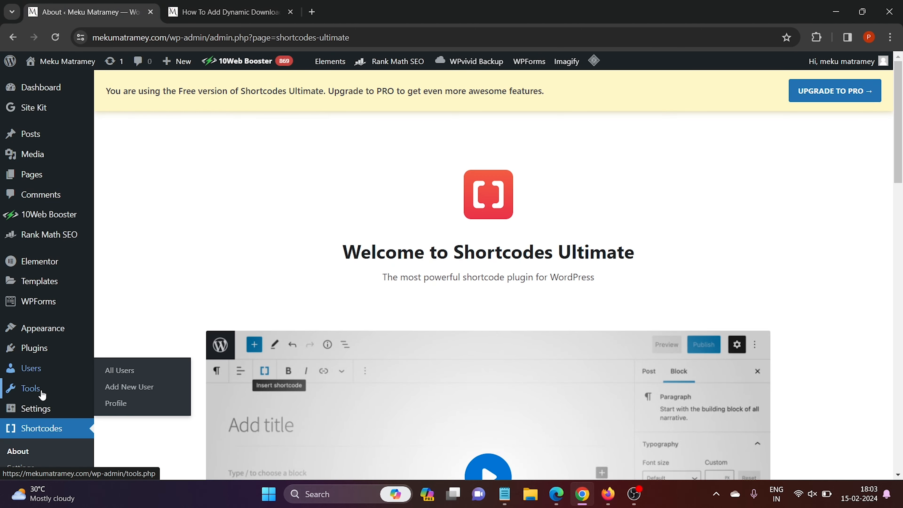
Paste the copied countdown script into Scripts in Footer of the WP Headers and Footers settings and save the changes
mouse_move(38, 409)
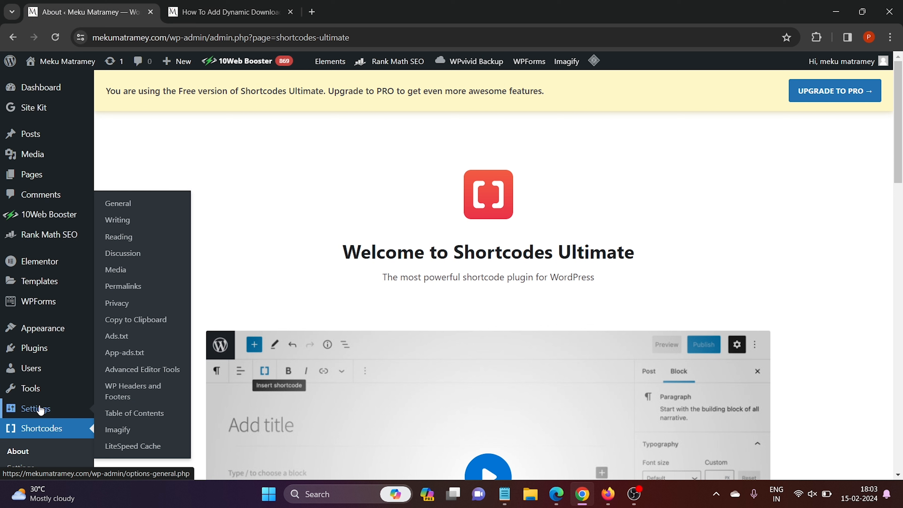
left_click(125, 395)
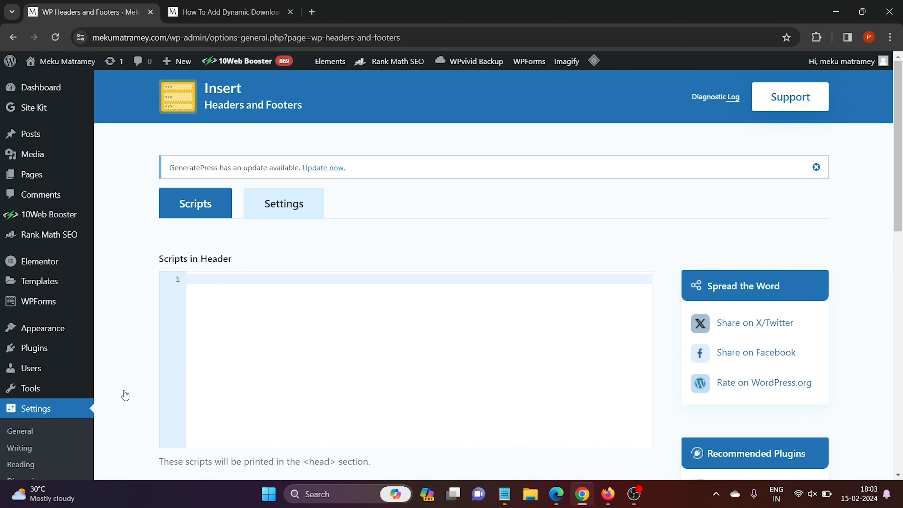
scroll(162, 305, "down", 10)
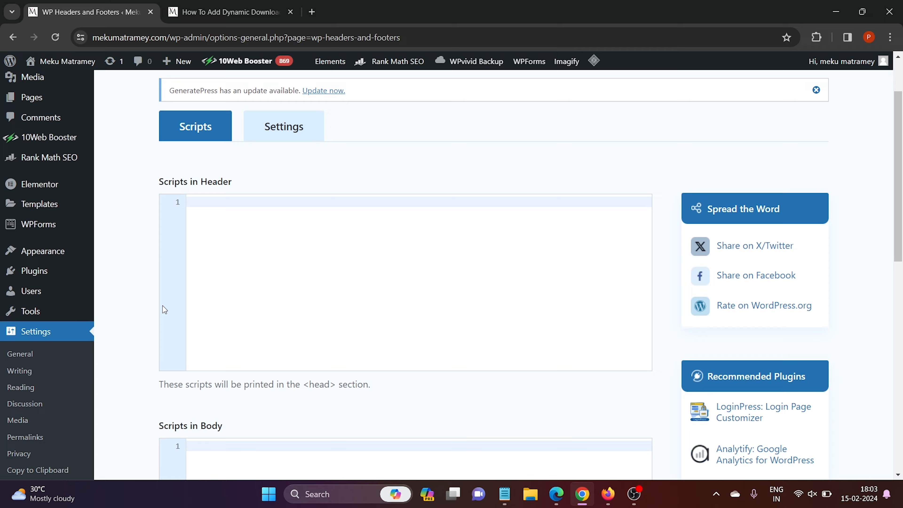
scroll(164, 309, "down", 3)
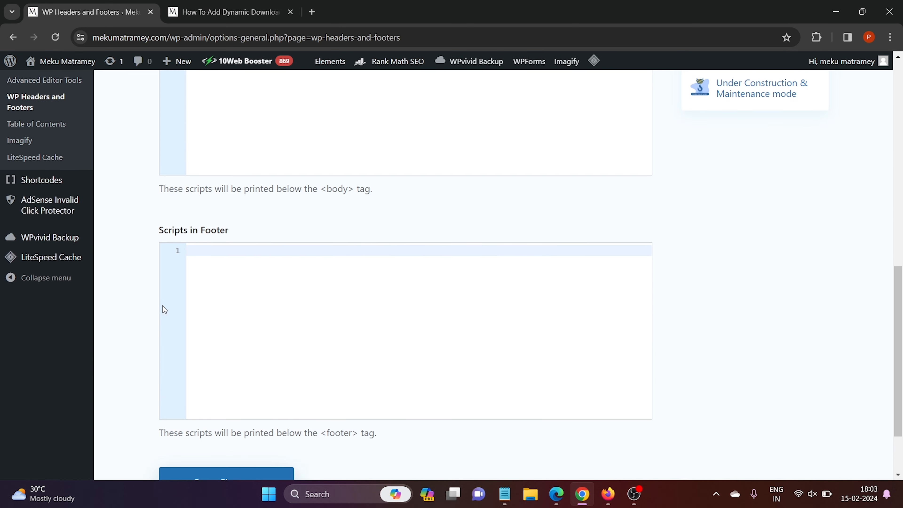
left_click_drag(157, 231, 240, 229)
left_click(240, 229)
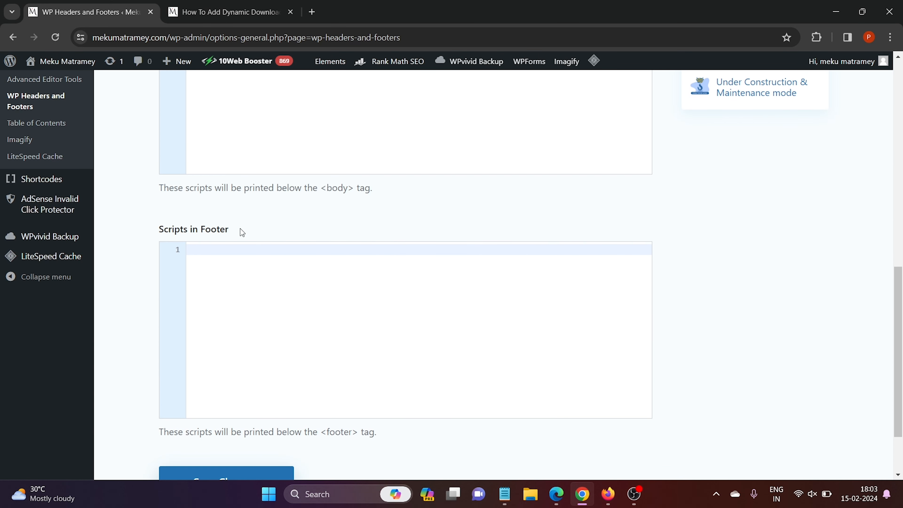
scroll(249, 218, "down", 1)
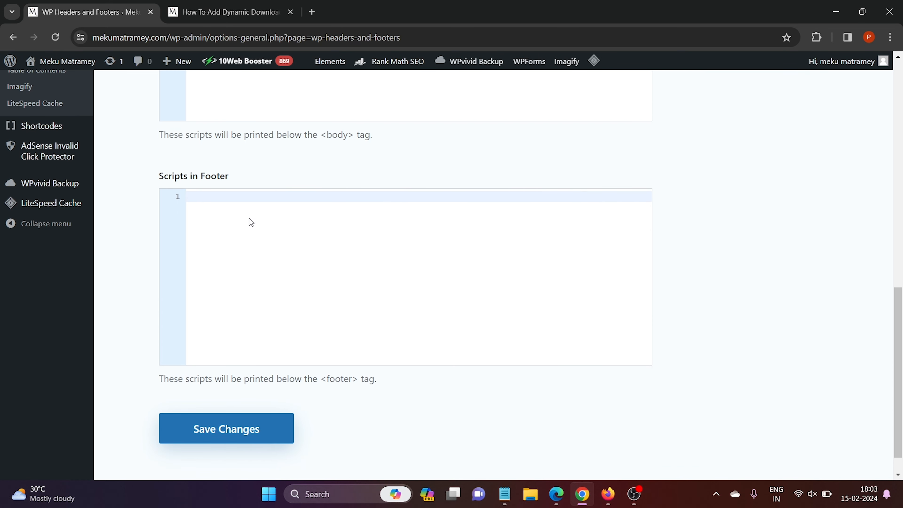
right_click(219, 196)
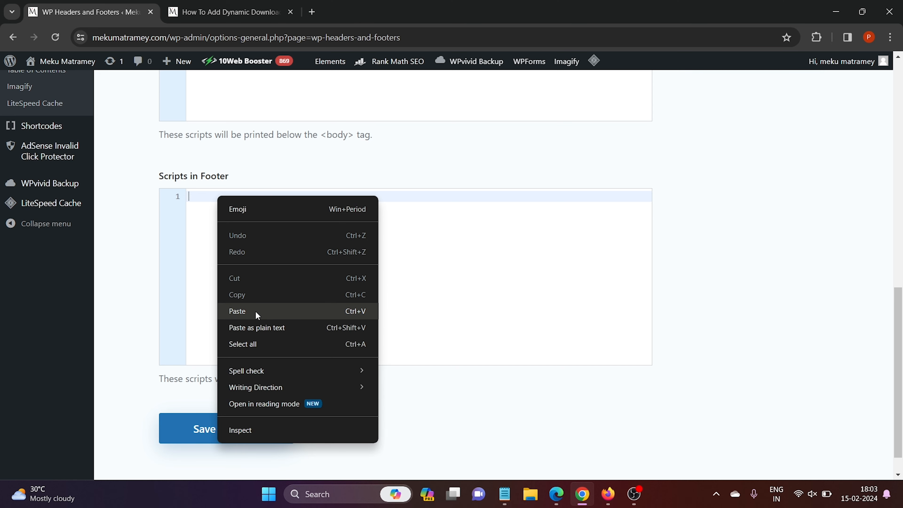
left_click(256, 312)
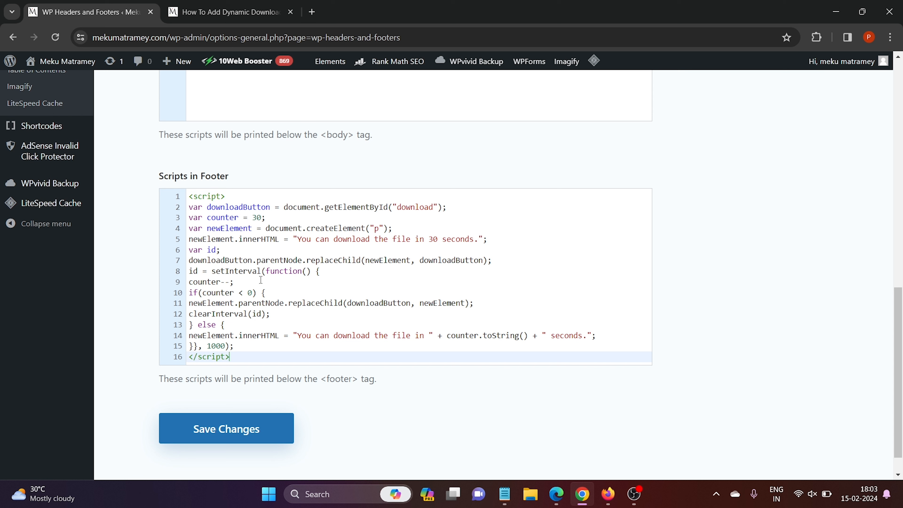
left_click(244, 431)
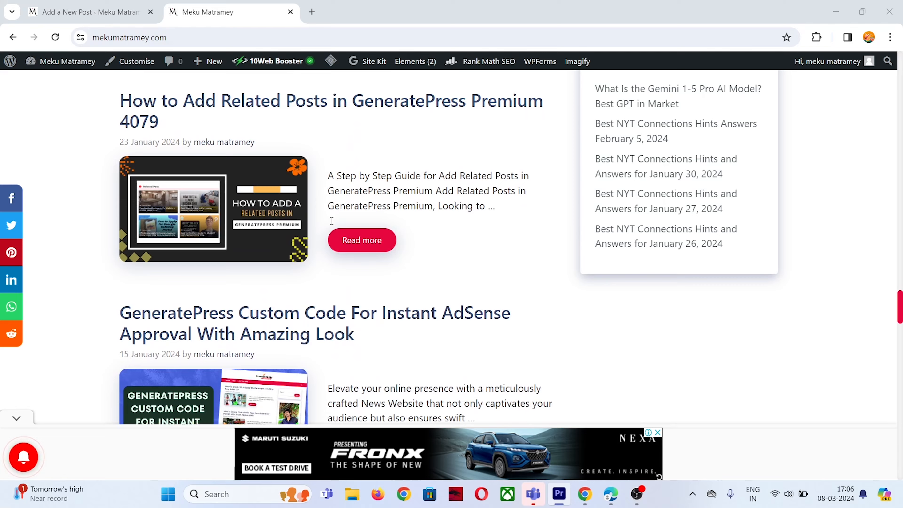
Open the GeneratePress Custom Code article and copy its text from the "Elevate your online presence" paragraph through the User-Friendly bullet
scroll(323, 232, "down", 1)
left_click(323, 230)
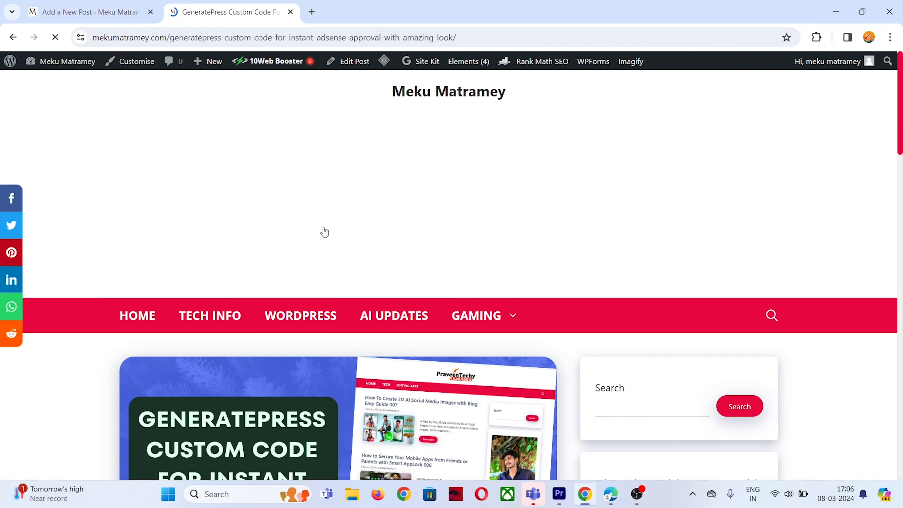
scroll(324, 231, "down", 10)
scroll(325, 230, "down", 5)
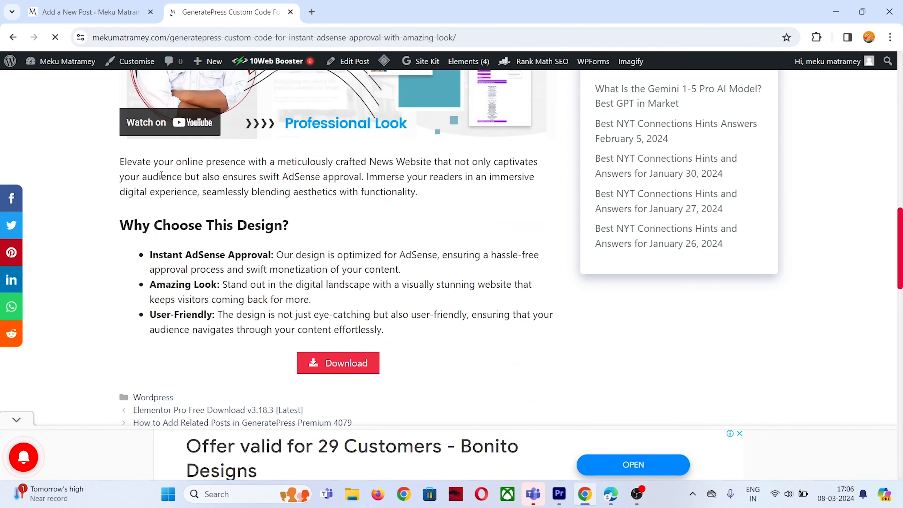
left_click_drag(118, 158, 459, 331)
key("ctrl+c")
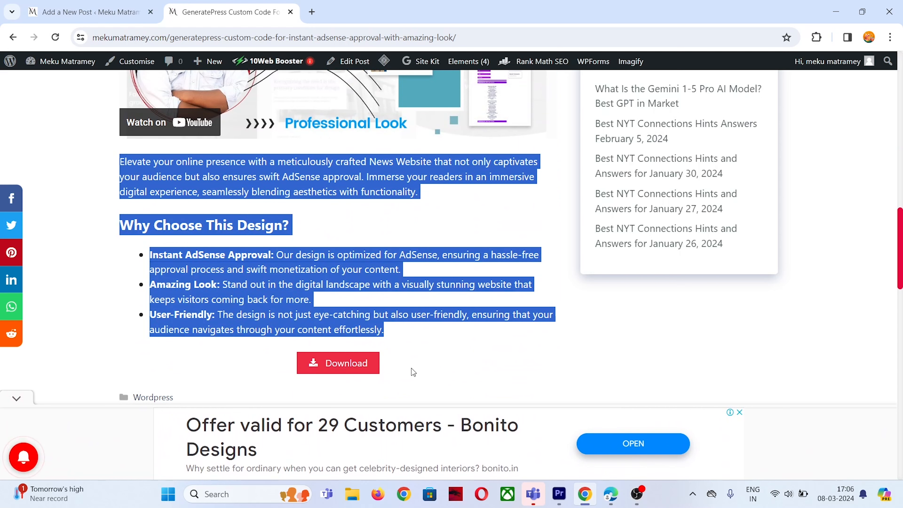
left_click(397, 368)
mouse_move(374, 364)
left_mouse_down()
mouse_move(384, 364)
mouse_move(375, 365)
left_mouse_up()
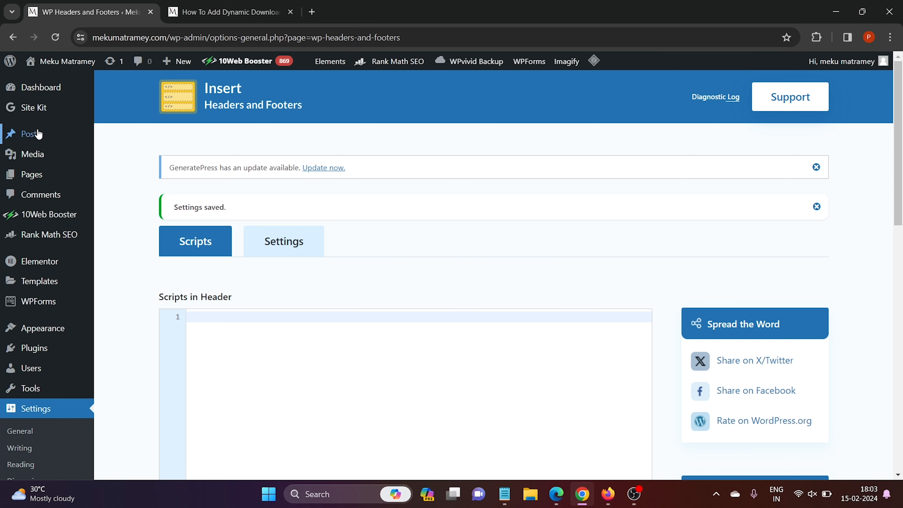
Create a new post and title it "Demo Post"
mouse_move(38, 135)
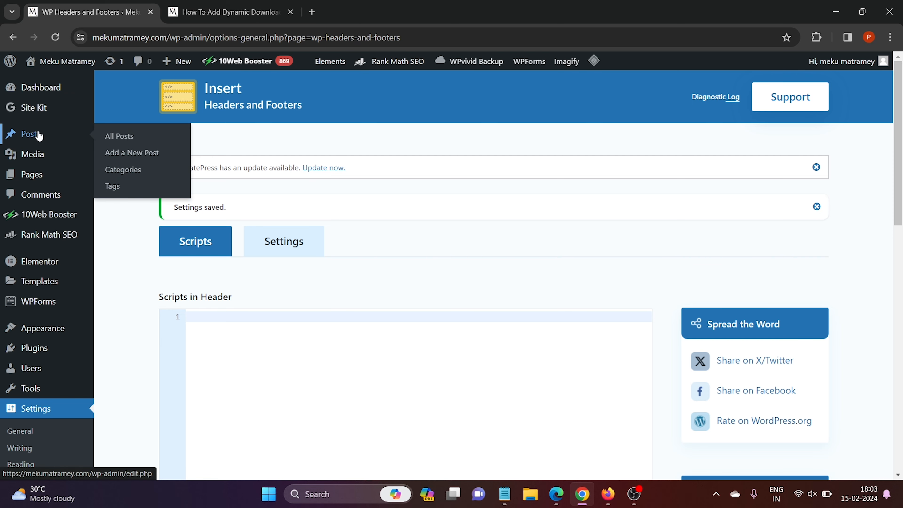
left_click(133, 155)
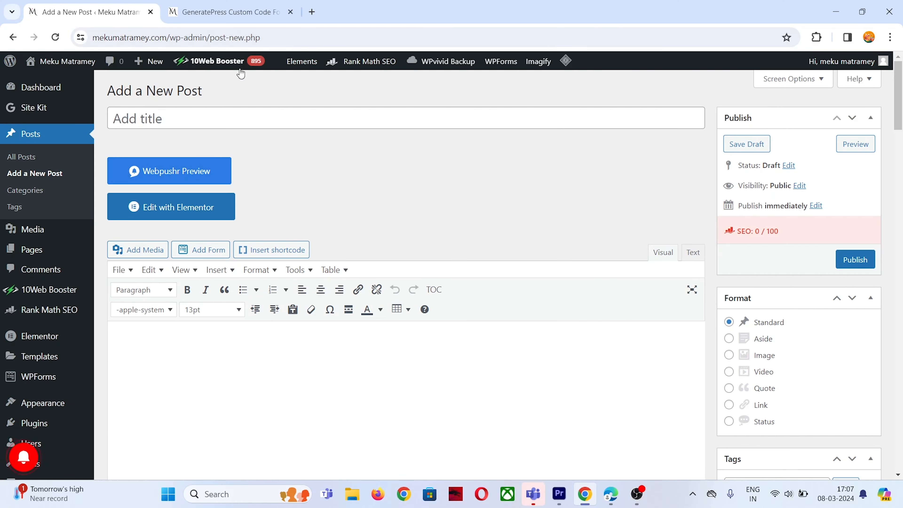
left_click(131, 121)
type("Demo Post")
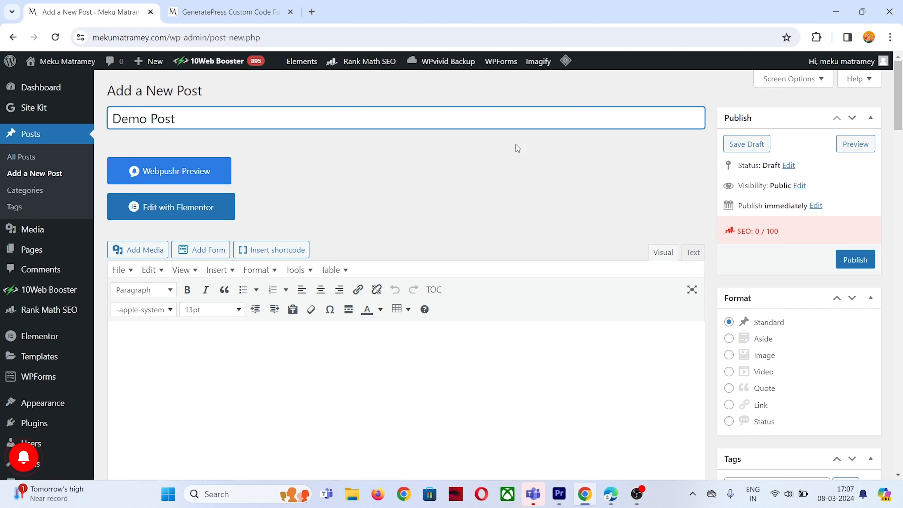
Paste the copied article text into the body of the post, without an extra bullet at its end
left_click(198, 344)
right_click(199, 344)
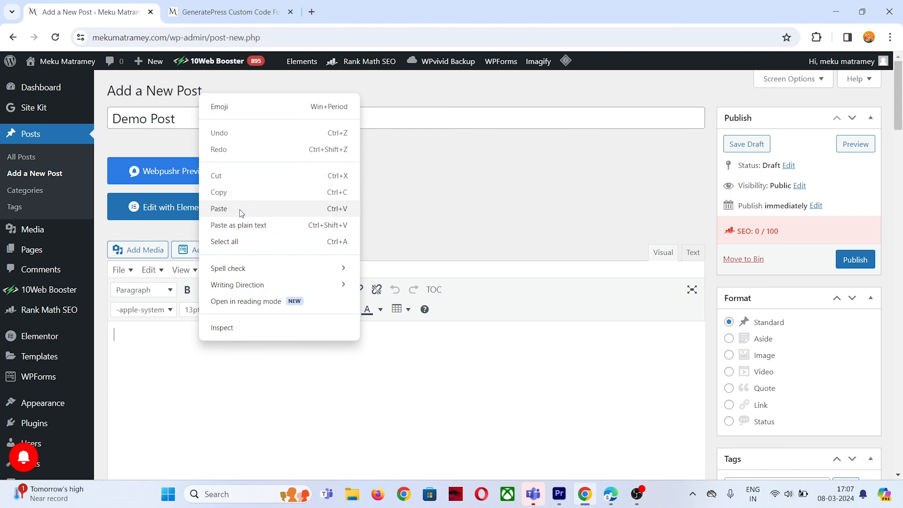
left_click(240, 211)
scroll(322, 337, "down", 5)
key("Return")
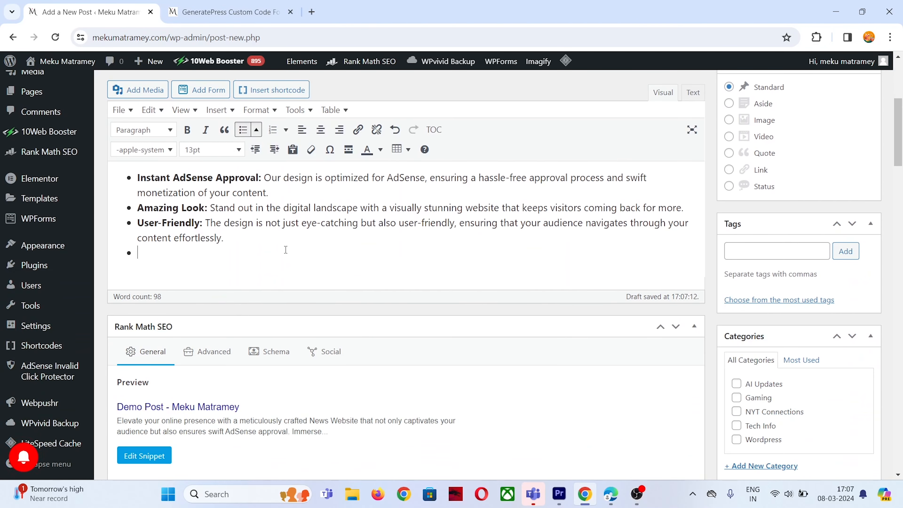
key("BackSpace")
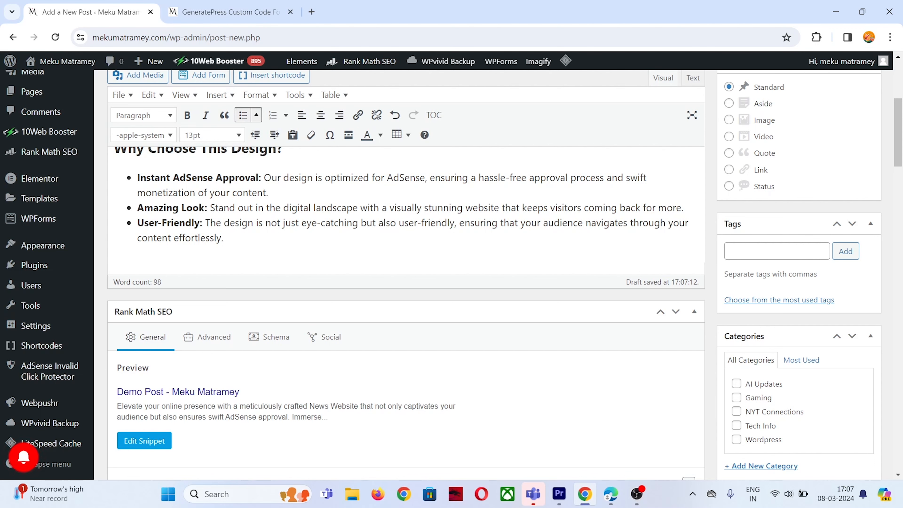
Add an empty paragraph outside the bullet list, after the User-Friendly bullet at the end of the post
scroll(235, 214, "up", 2)
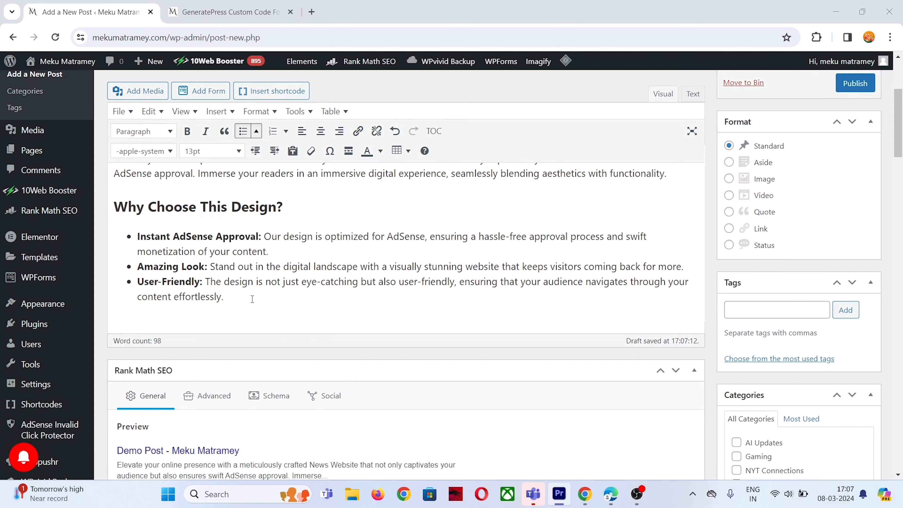
scroll(253, 299, "up", 2)
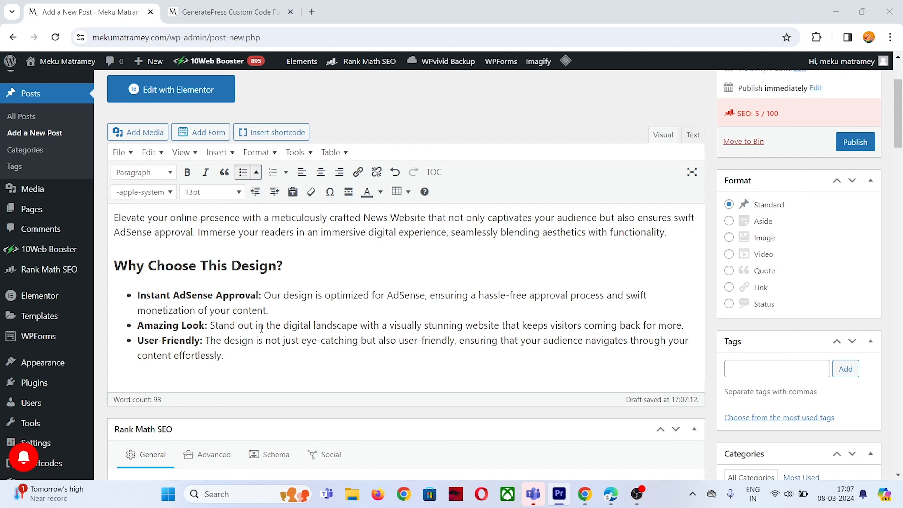
left_click(242, 357)
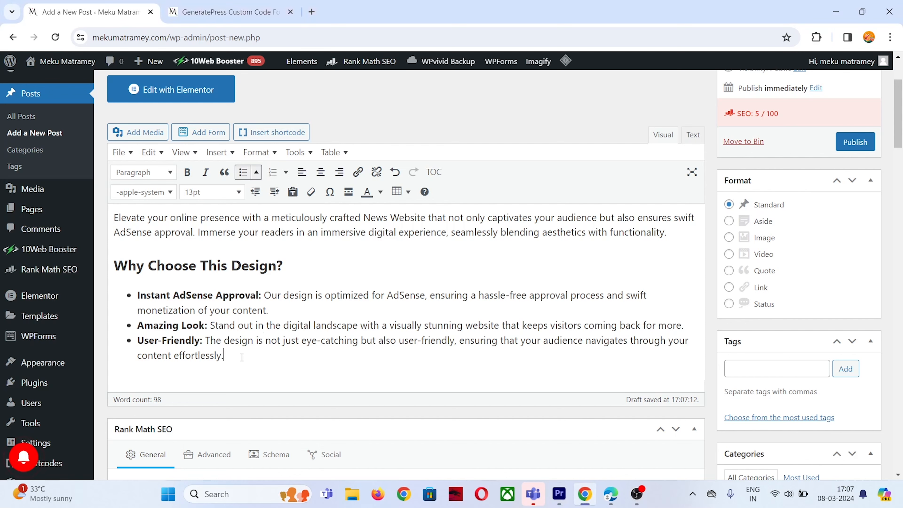
key("Return")
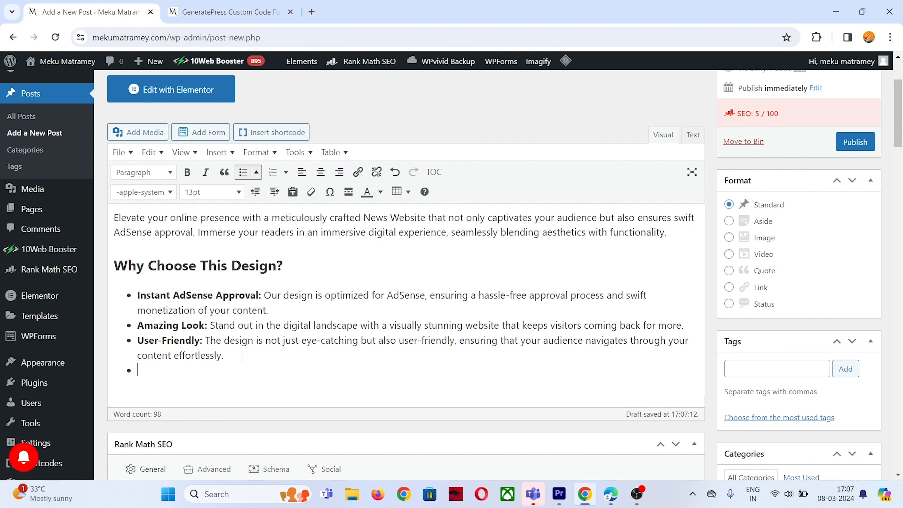
key("Return")
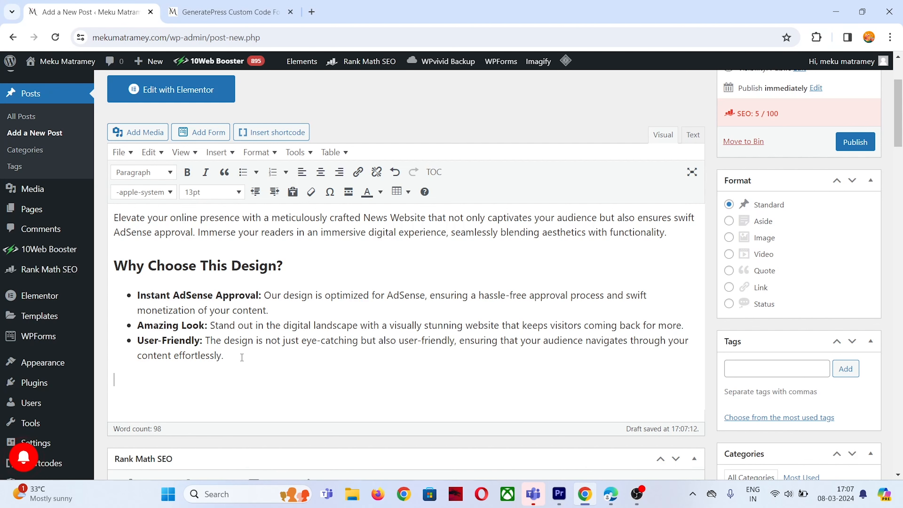
left_click(266, 136)
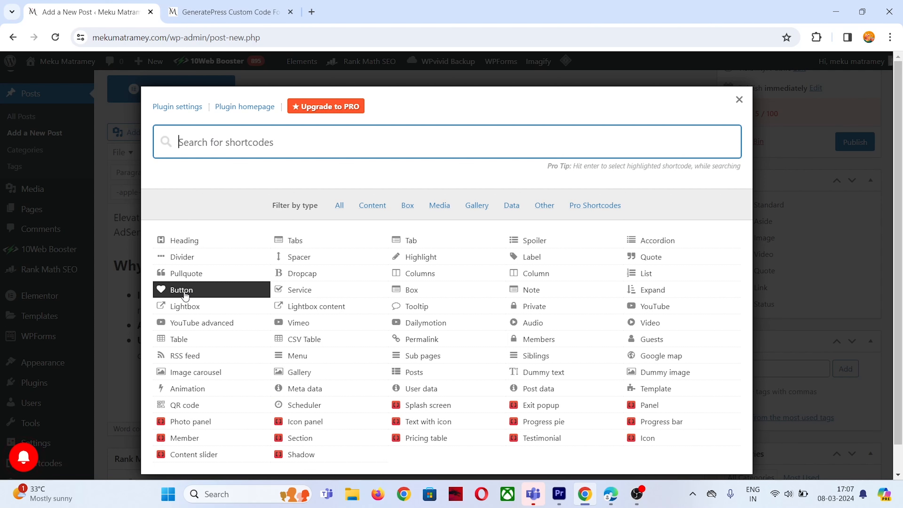
left_click(195, 295)
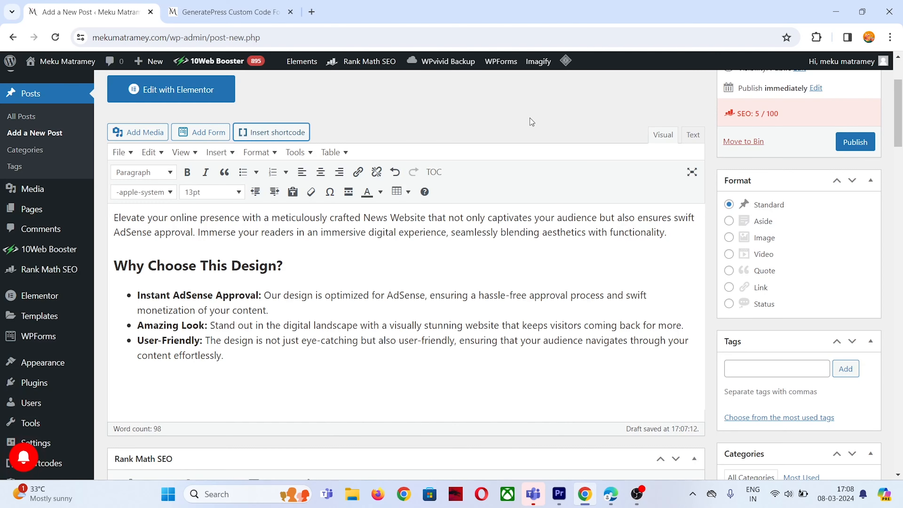
left_click(592, 100)
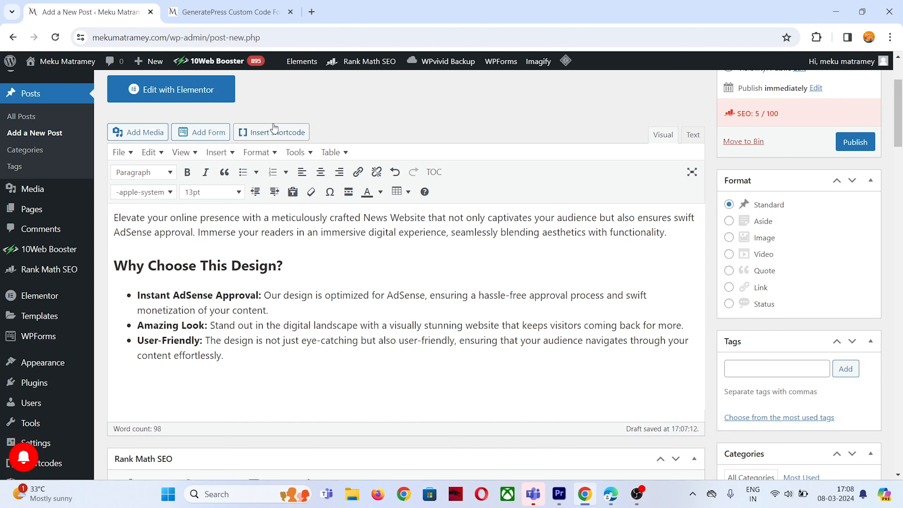
Search the shortcodes for "button" and open the Button shortcode's settings
left_click(274, 131)
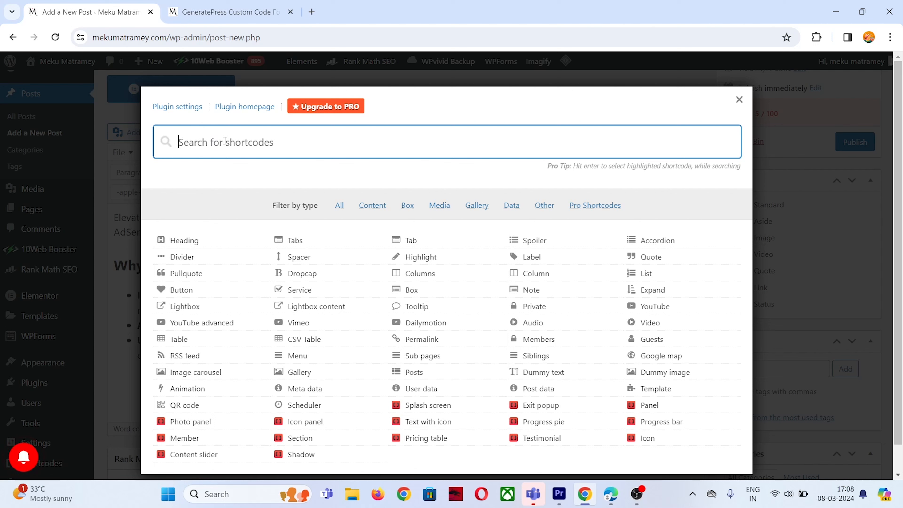
type("button")
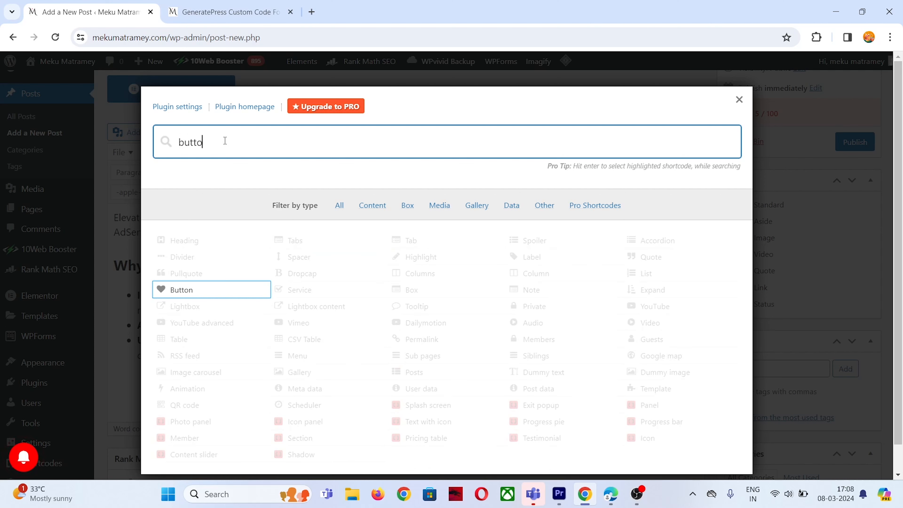
left_click(198, 291)
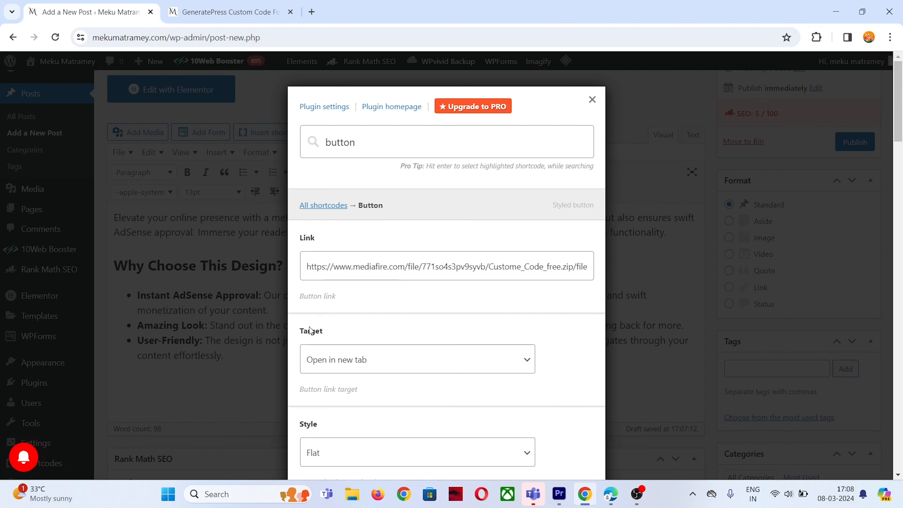
Examine the Button shortcode's options, from link, target, style and colours through icon, download and attribute settings
scroll(418, 248, "down", 5)
scroll(417, 248, "down", 4)
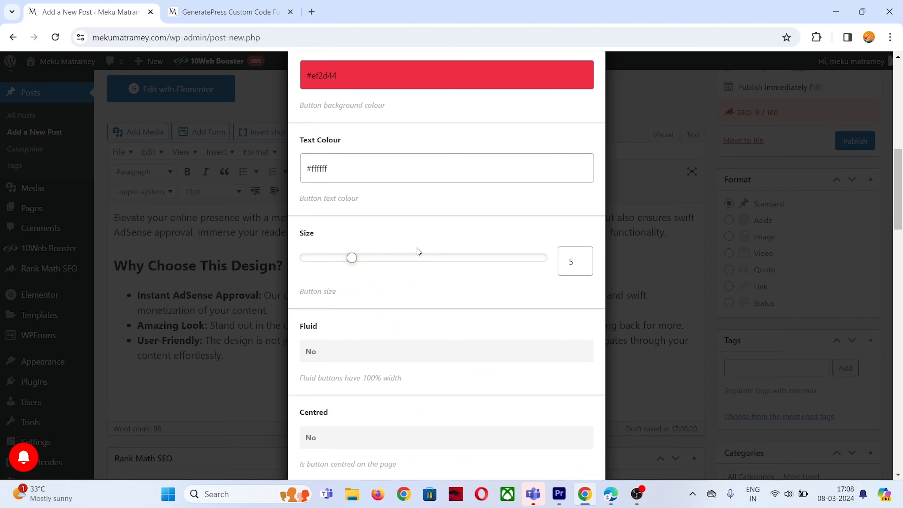
scroll(417, 248, "up", 12)
scroll(319, 234, "down", 10)
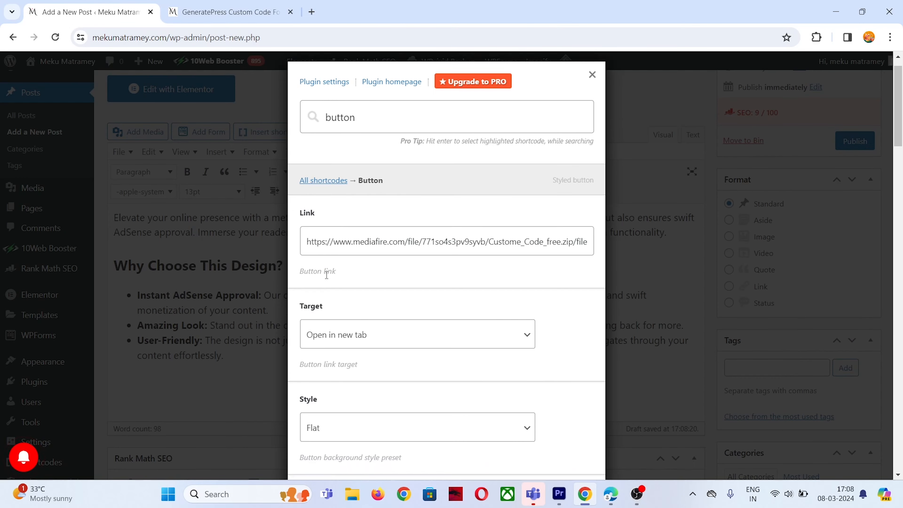
scroll(326, 276, "up", 10)
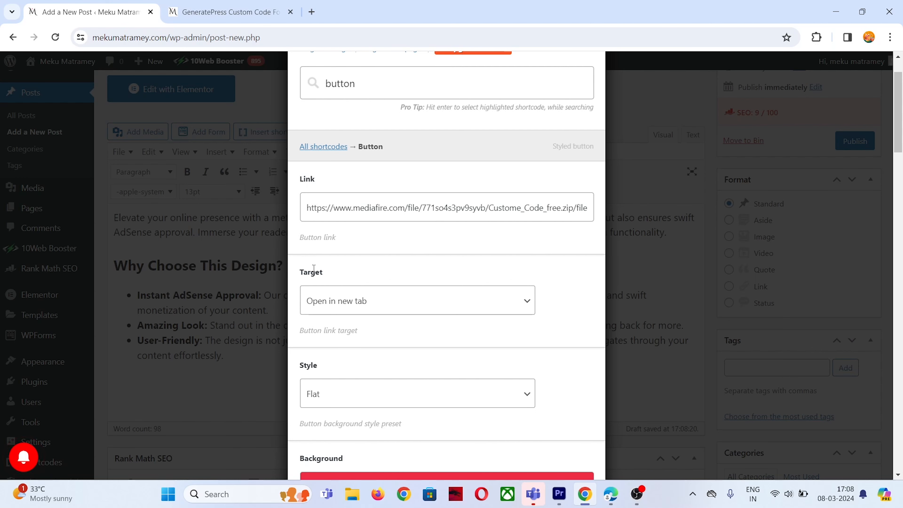
left_click(354, 208)
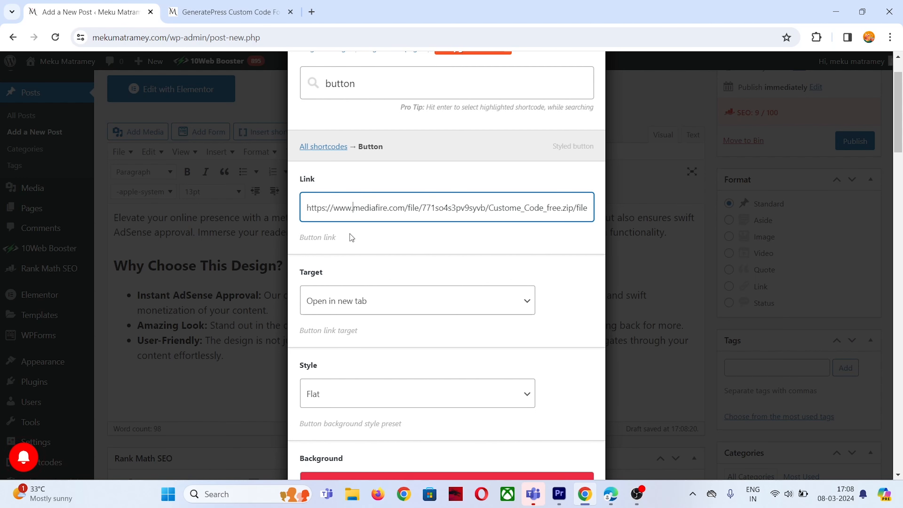
scroll(351, 238, "down", 3)
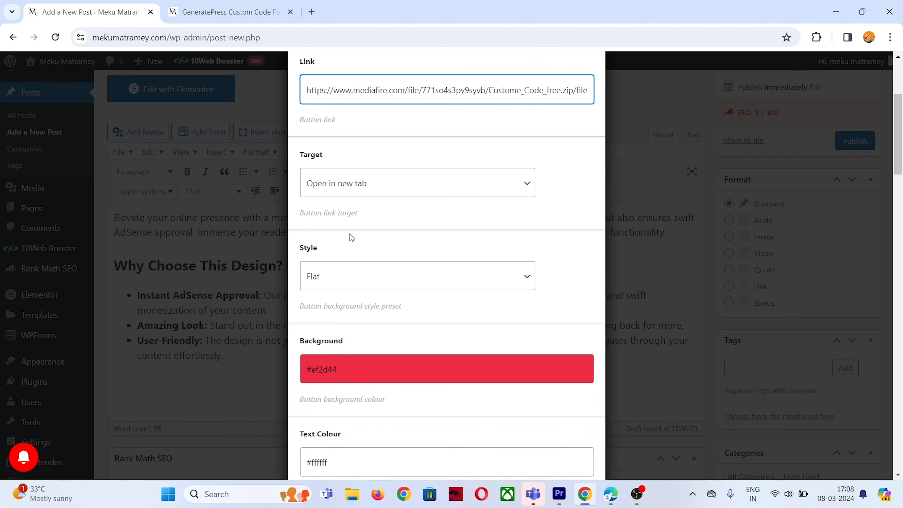
left_click(313, 276)
left_click(312, 276)
left_click(340, 370)
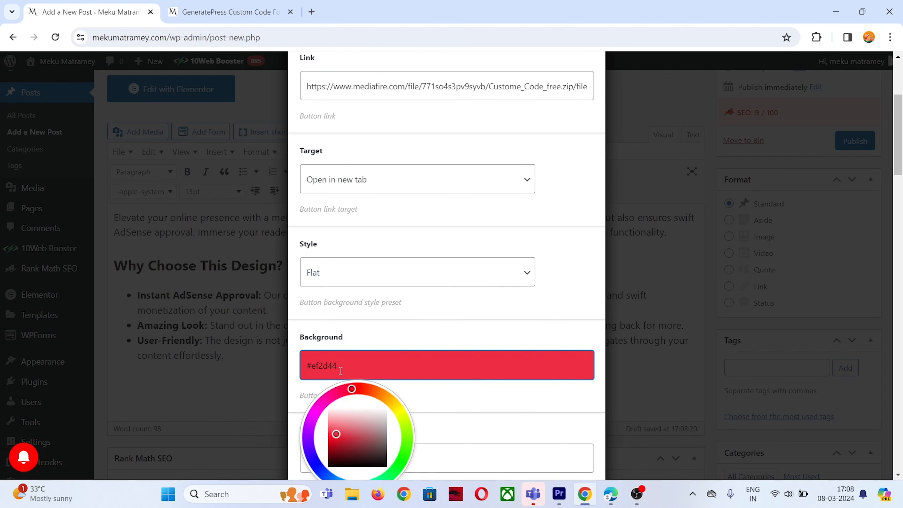
scroll(347, 344, "down", 10)
scroll(336, 319, "down", 6)
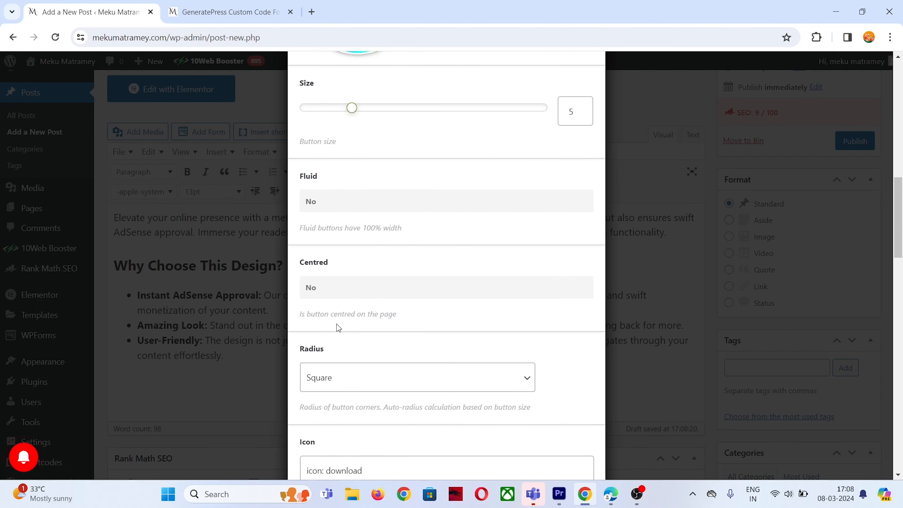
scroll(354, 285, "down", 5)
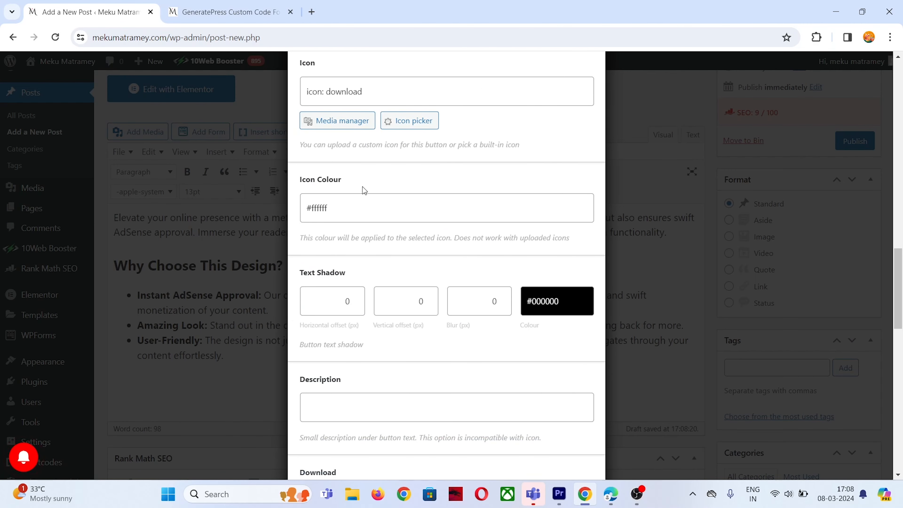
left_click(361, 211)
scroll(353, 262, "down", 8)
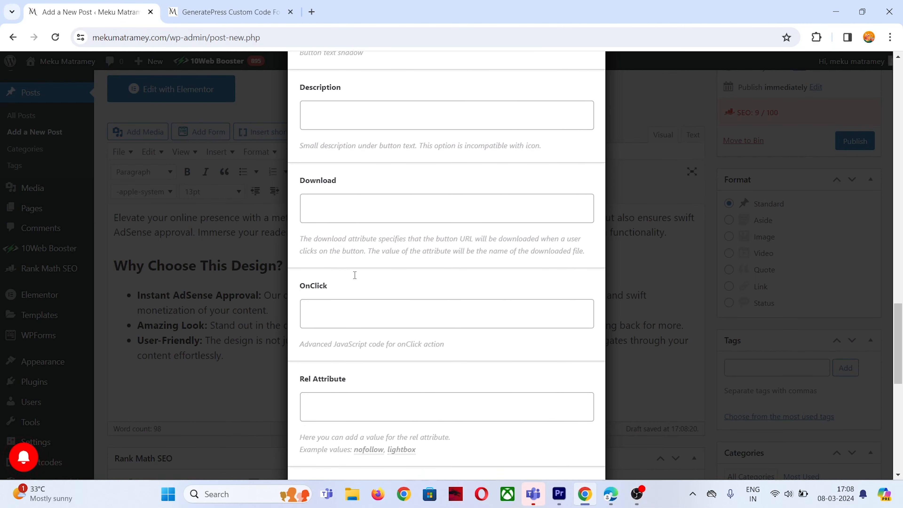
scroll(339, 299, "down", 6)
scroll(391, 215, "up", 15)
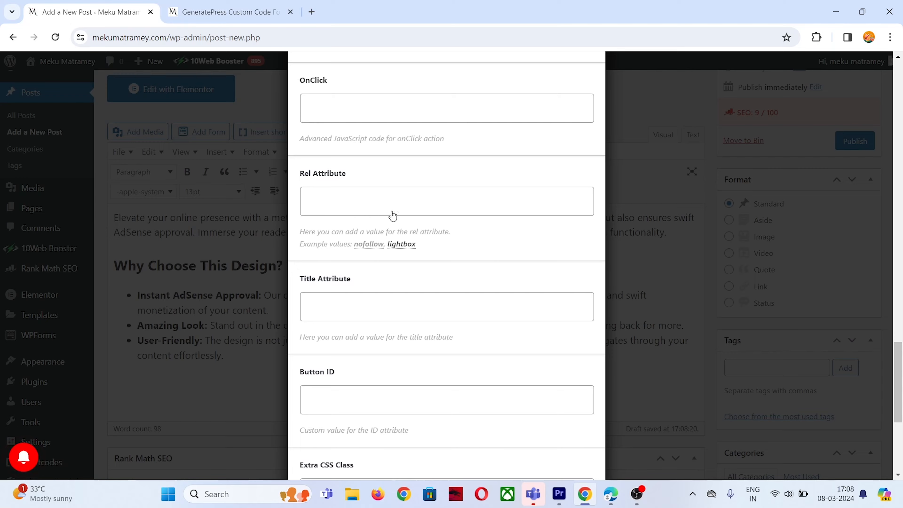
scroll(392, 216, "up", 10)
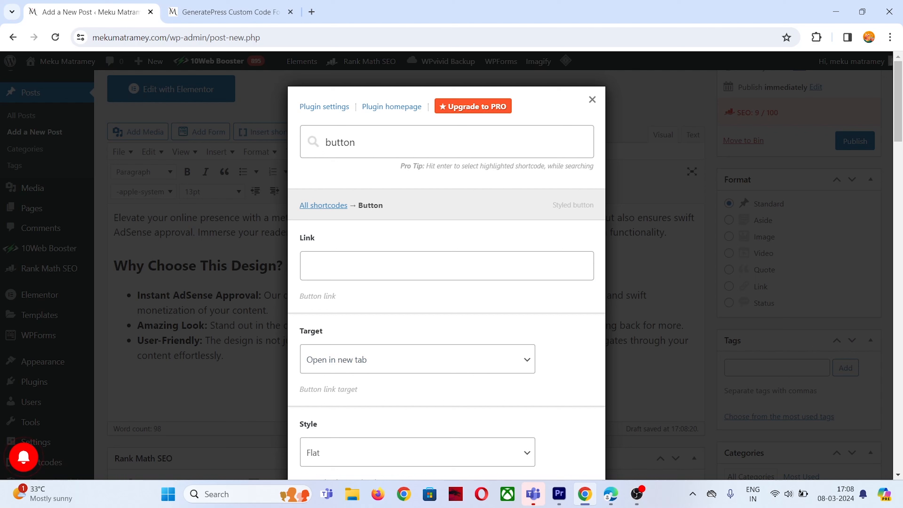
Copy the MediaFire page address of Custome Code free.zip and paste it as the Button shortcode's link
key("alt+Tab")
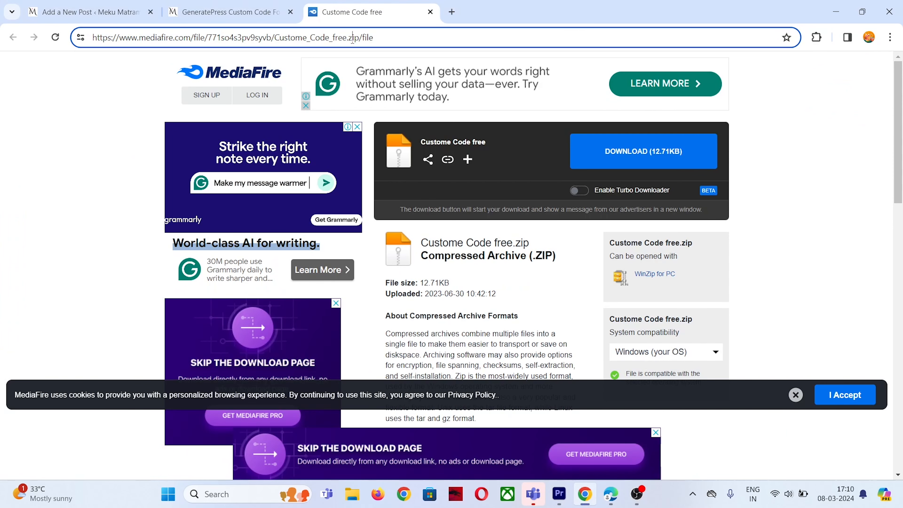
left_click(336, 38)
right_click(336, 38)
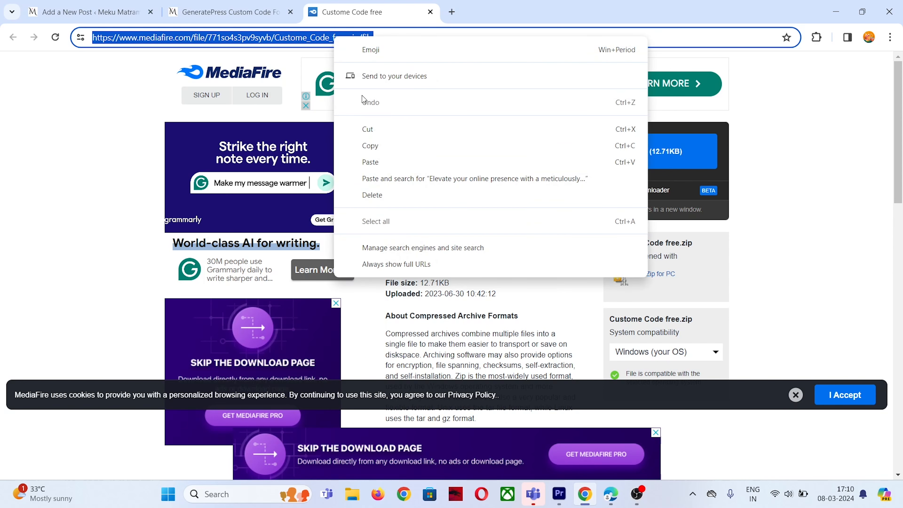
left_click(366, 146)
left_click(137, 4)
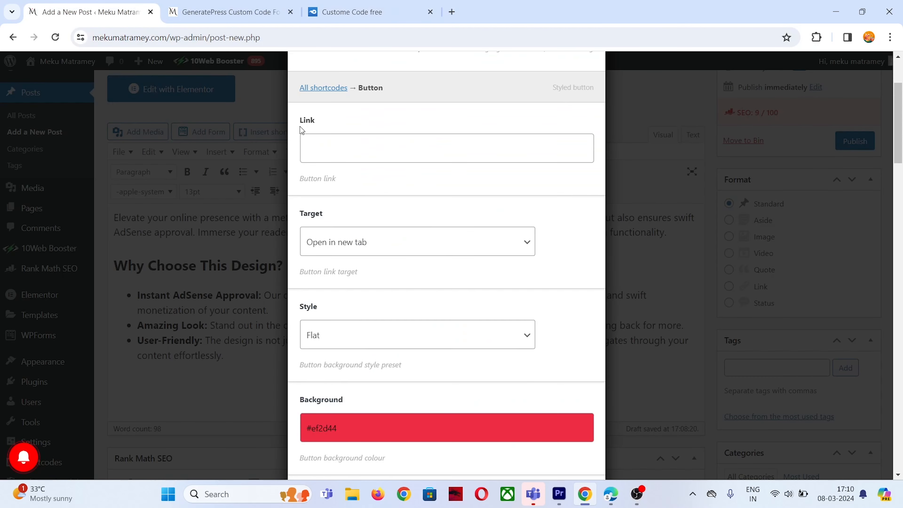
left_click(329, 143)
right_click(328, 143)
left_click(364, 256)
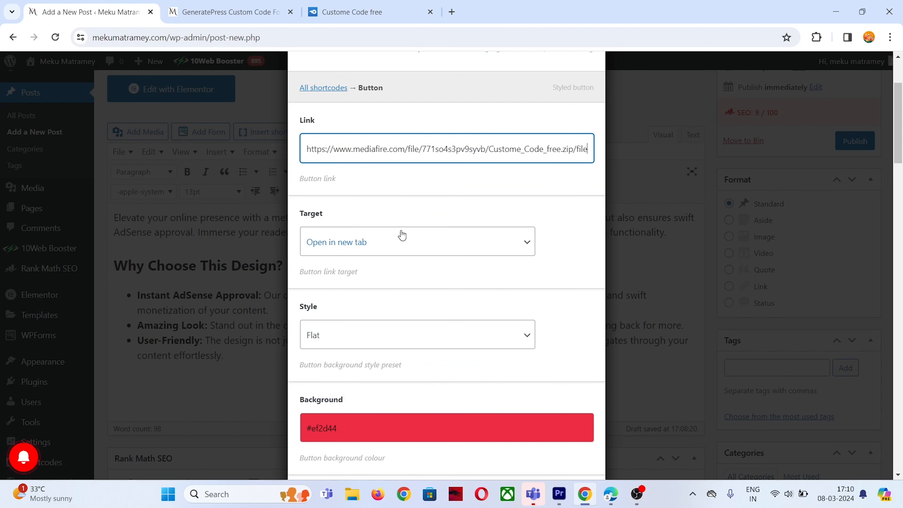
Set the button's link target to Open in new tab
scroll(454, 202, "down", 2)
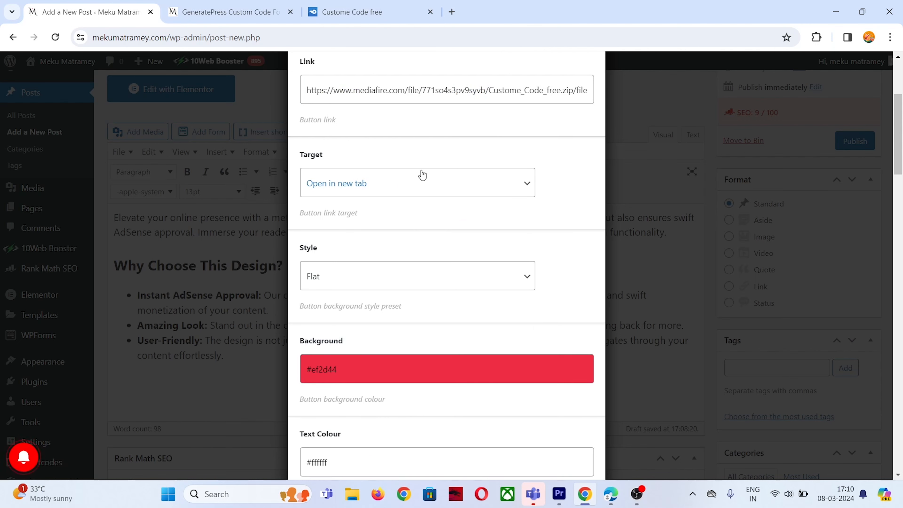
left_click(366, 191)
left_click(366, 193)
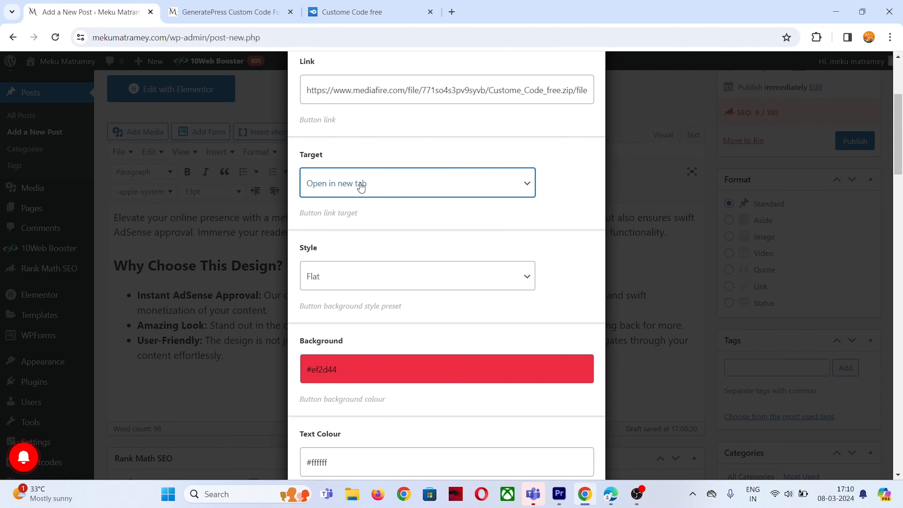
left_click(362, 187)
left_click(368, 215)
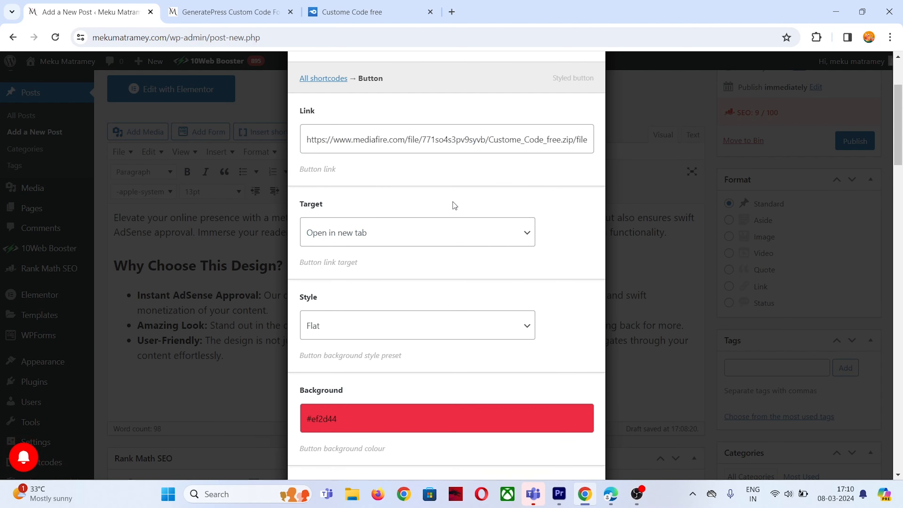
Switch the button's link target between Open in same tab and Open in new tab, finishing on Open in new tab
scroll(453, 202, "down", 1)
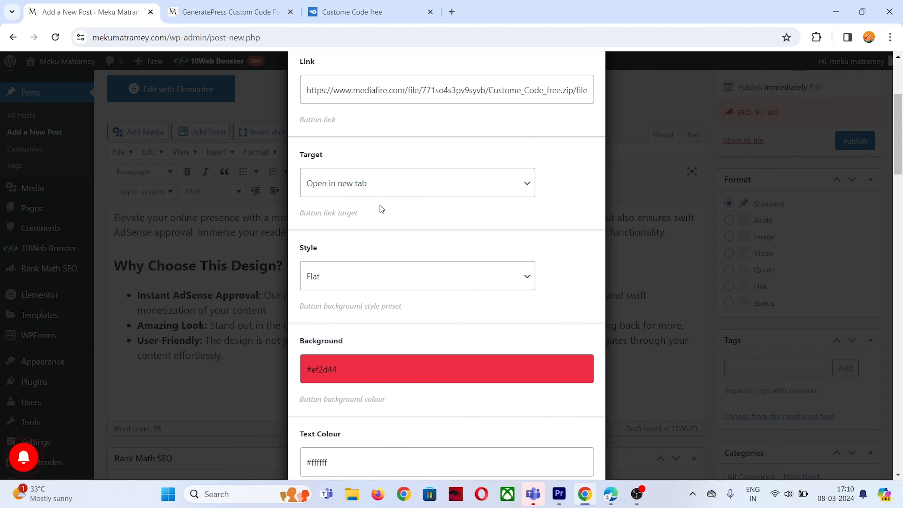
left_click(366, 192)
left_click(365, 214)
left_click(360, 184)
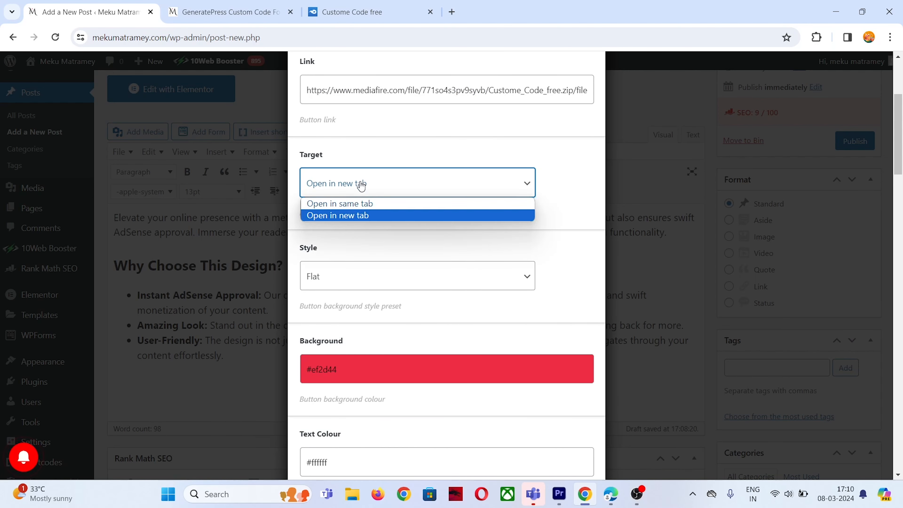
left_click(369, 215)
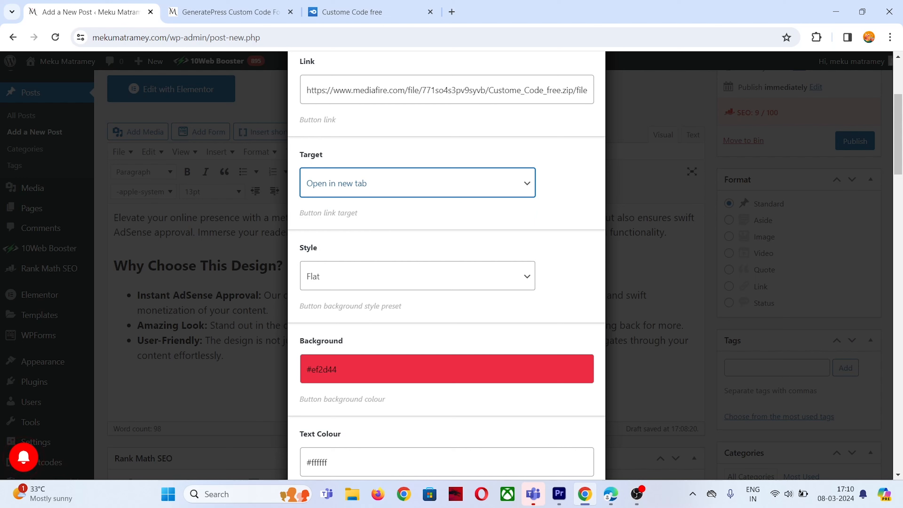
left_click(391, 183)
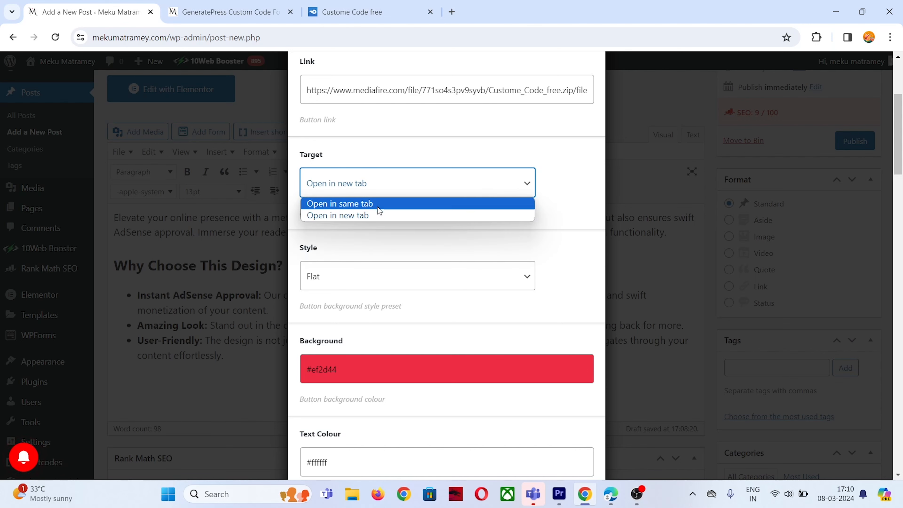
left_click(378, 203)
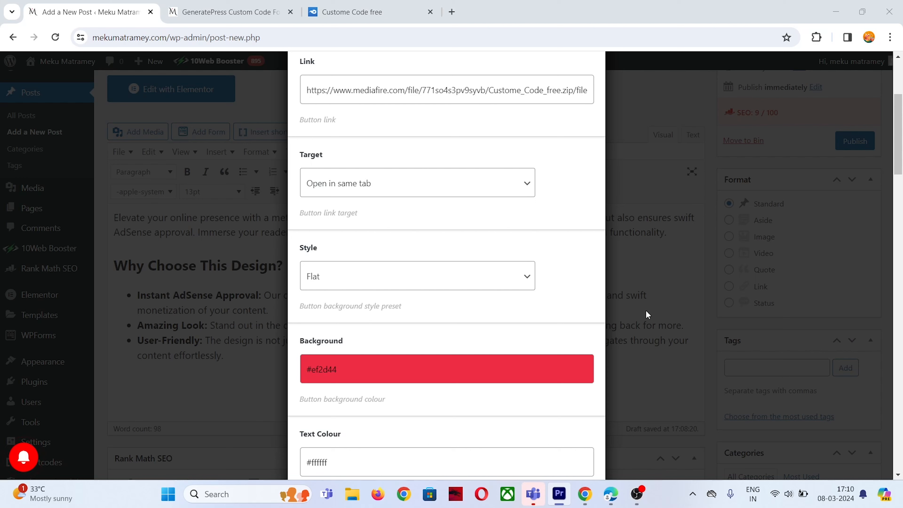
left_click(381, 196)
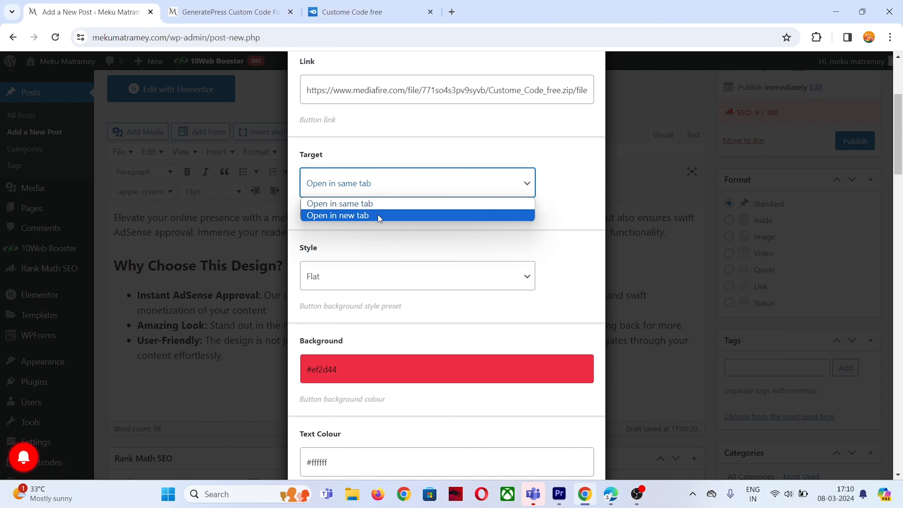
left_click(379, 216)
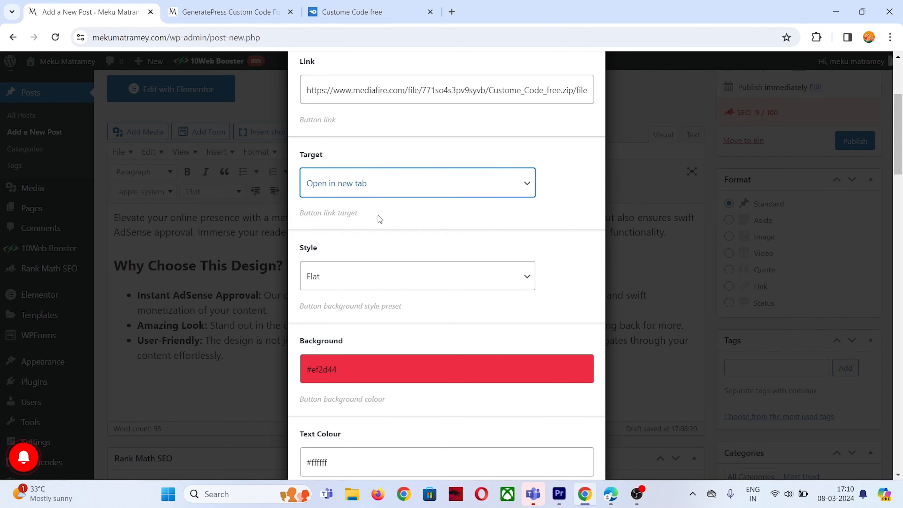
left_click(381, 192)
left_click(379, 202)
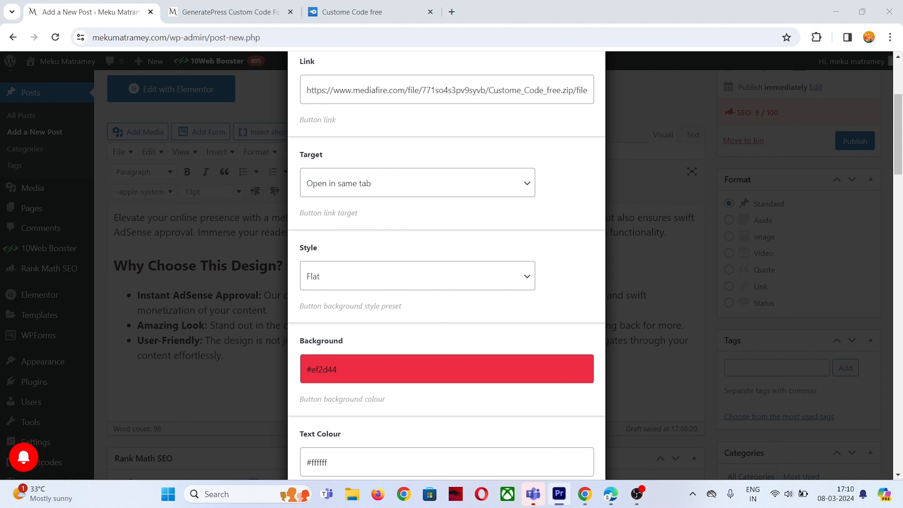
left_click(381, 196)
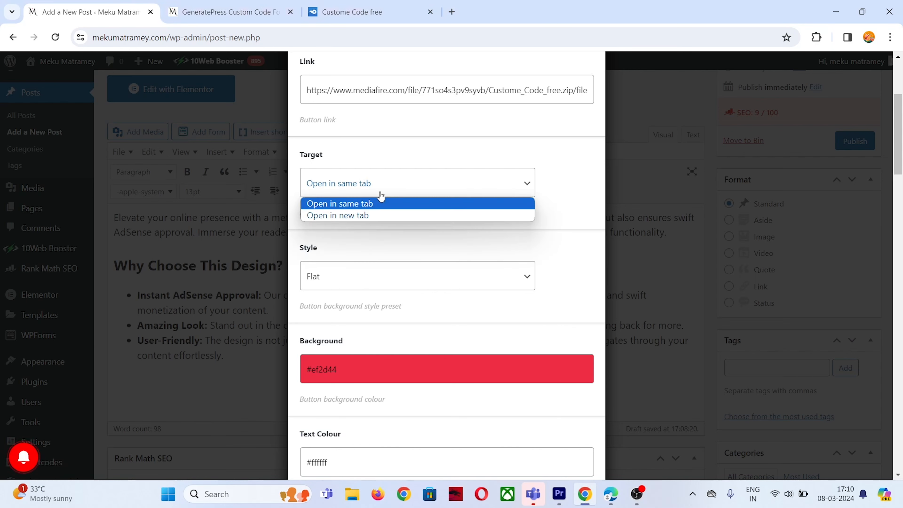
left_click(379, 216)
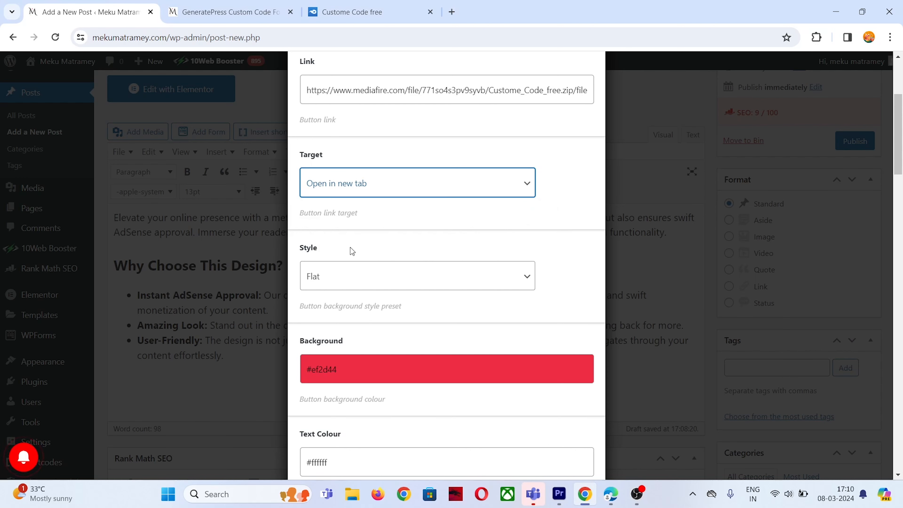
Look through the button's style presets and set the style to 3D
left_click_drag(320, 248, 297, 247)
left_click(343, 246)
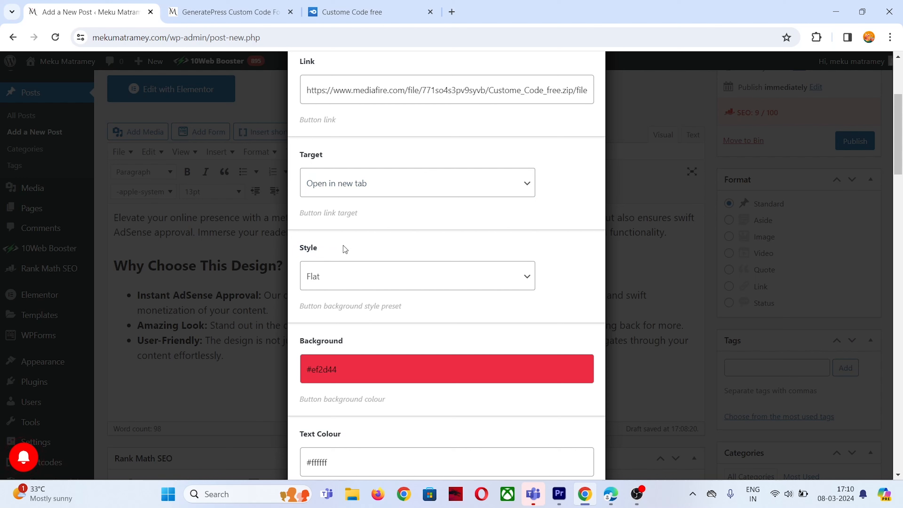
left_click(364, 287)
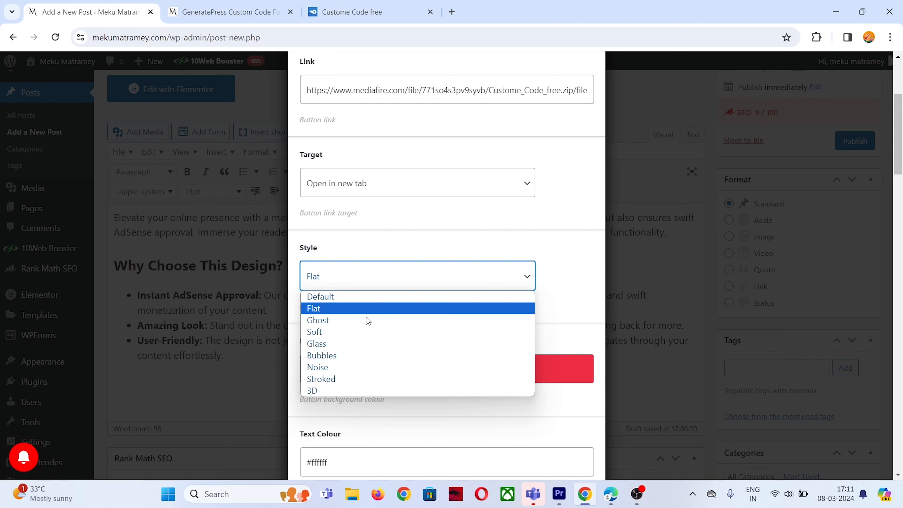
left_click(341, 246)
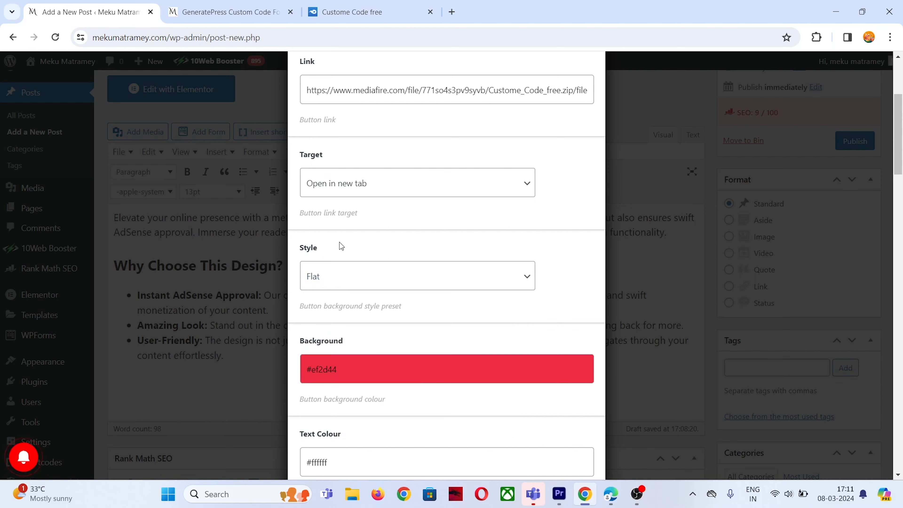
left_click(334, 274)
left_click(329, 389)
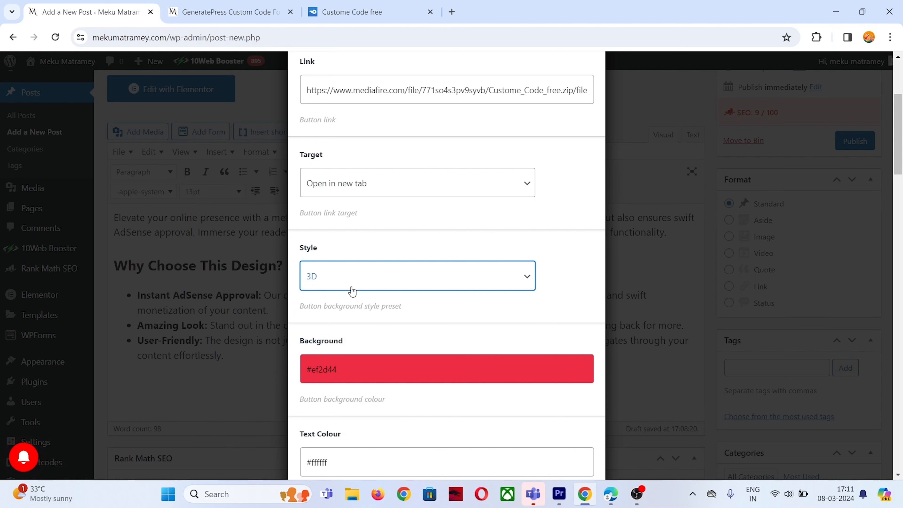
Set the button's background colour to #ef2d34 by shifting its hue slightly
scroll(352, 284, "down", 3)
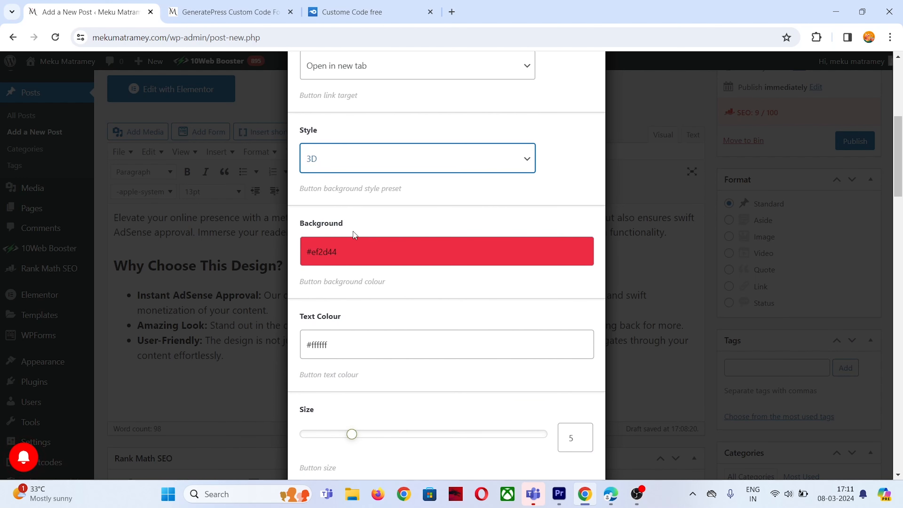
left_click_drag(354, 233, 291, 215)
left_click(342, 220)
left_click(335, 252)
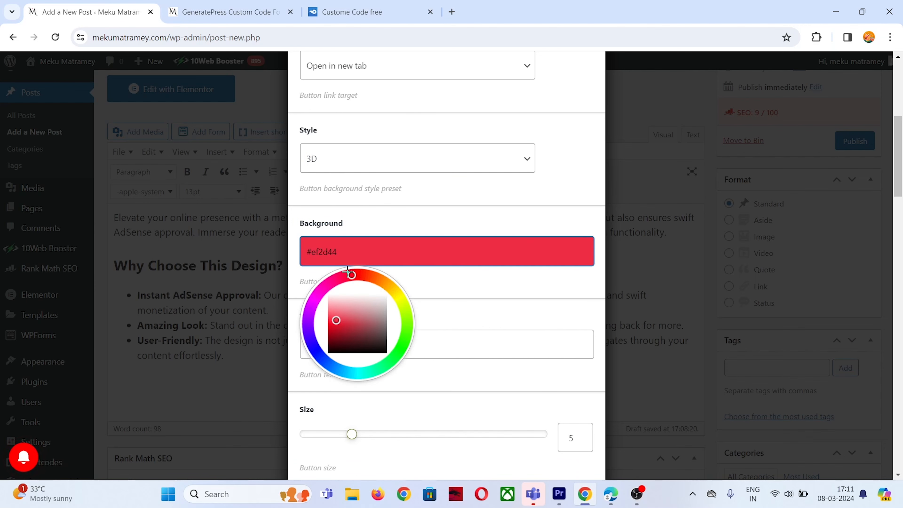
mouse_move(353, 274)
left_mouse_down()
mouse_move(401, 292)
mouse_move(399, 355)
mouse_move(308, 376)
mouse_move(302, 306)
mouse_move(356, 268)
mouse_move(310, 293)
mouse_move(313, 352)
mouse_move(360, 379)
mouse_move(402, 347)
mouse_move(370, 276)
mouse_move(351, 270)
mouse_move(356, 265)
mouse_move(320, 279)
mouse_move(337, 393)
mouse_move(394, 289)
mouse_move(353, 266)
left_mouse_up()
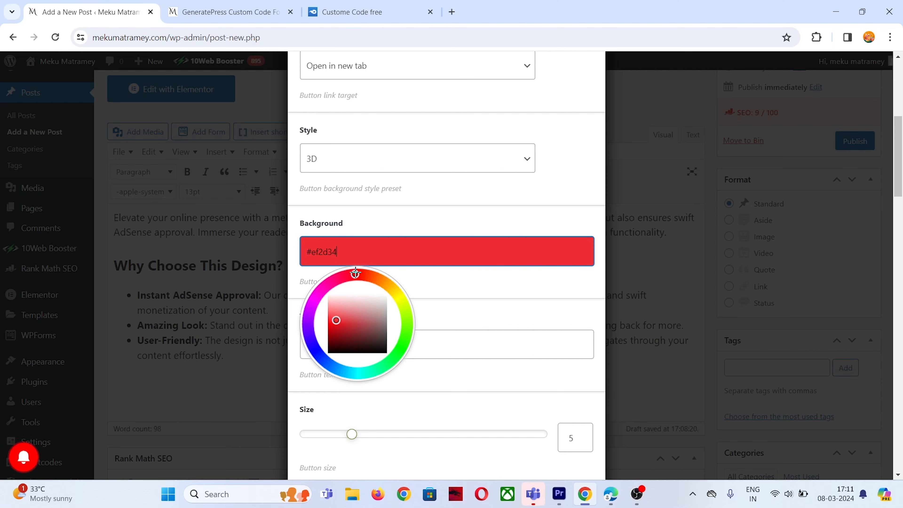
left_click(442, 280)
View the text colour choices and check the Download button's text colour on the published GeneratePress post
scroll(363, 300, "down", 1)
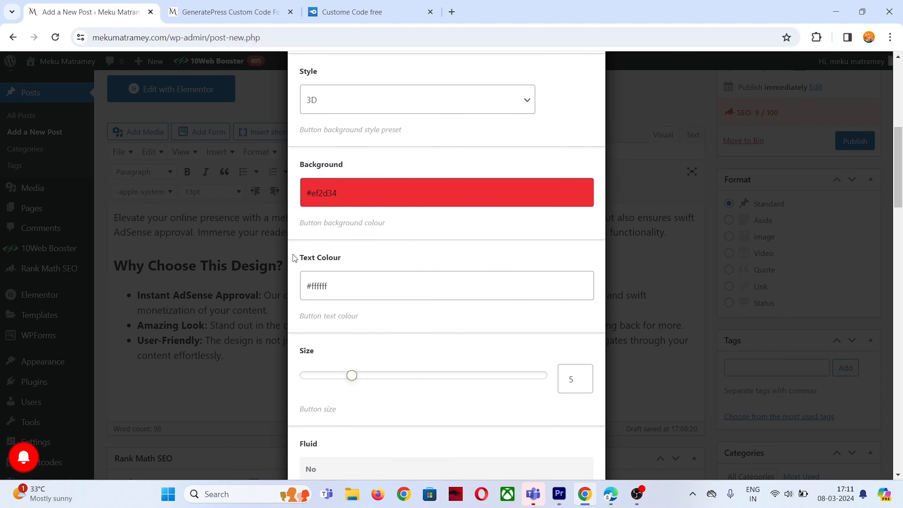
left_click_drag(295, 258, 364, 259)
left_click(295, 264)
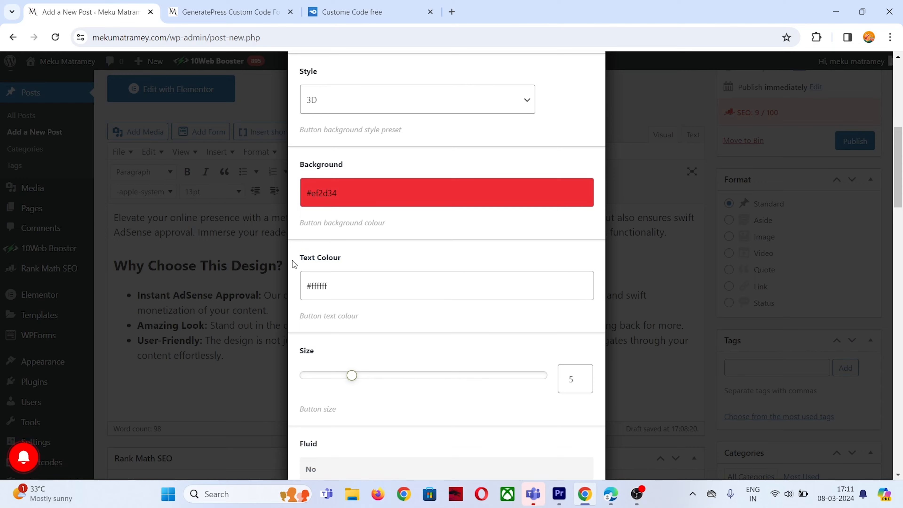
left_click(351, 289)
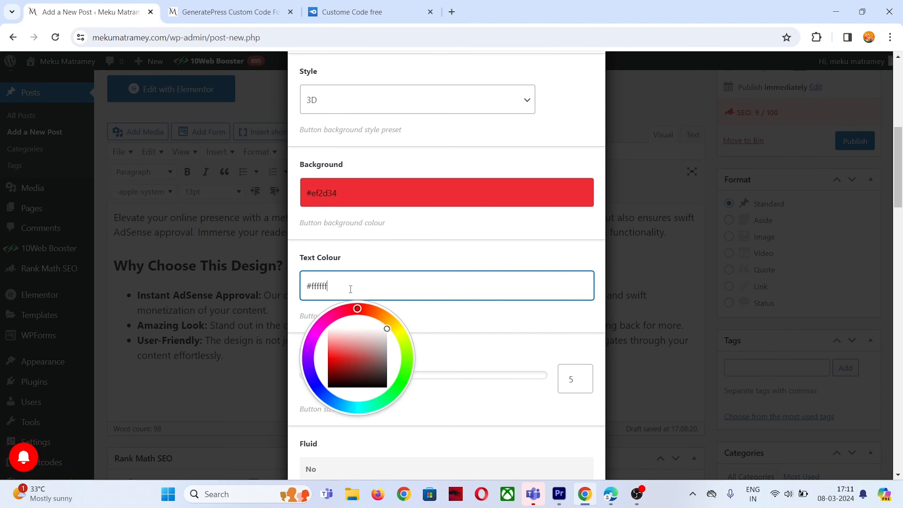
left_click(385, 251)
left_click(245, 5)
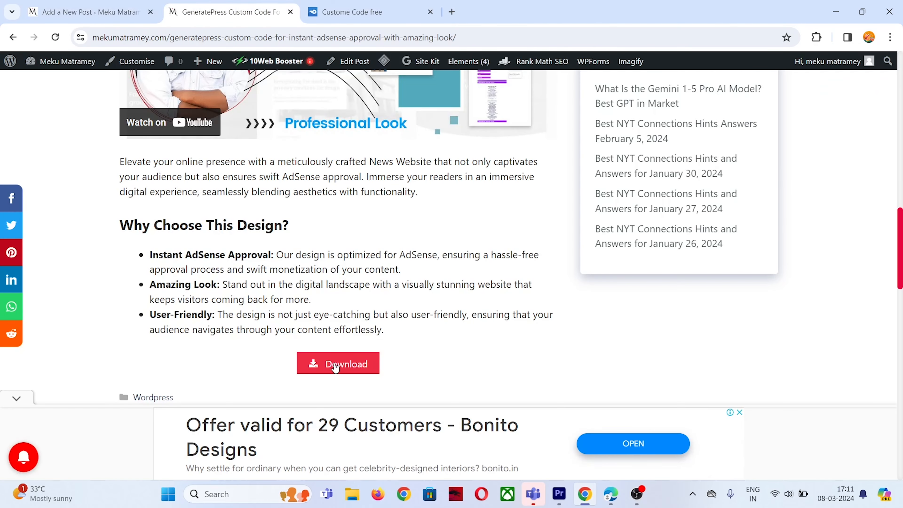
left_click(118, 4)
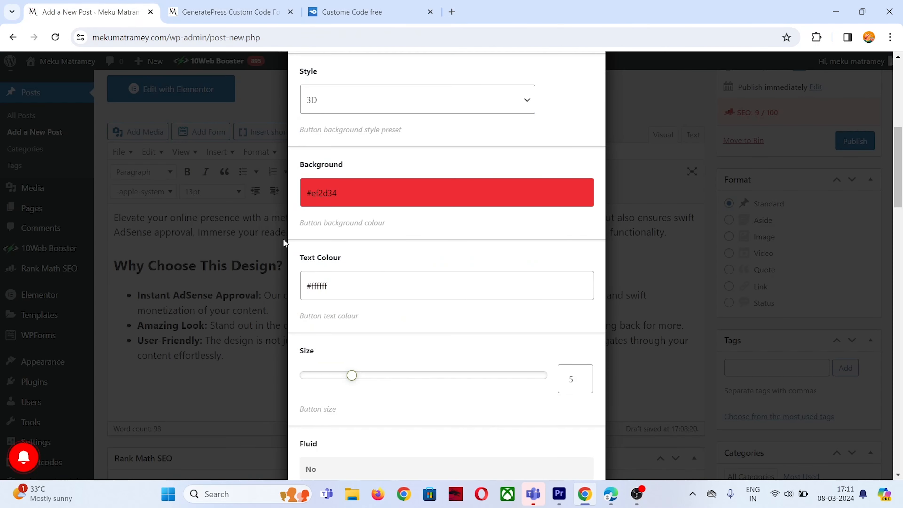
Try a purple hue for the button's text colour, finishing on #ffffff
triple_click(358, 288)
left_click(415, 280)
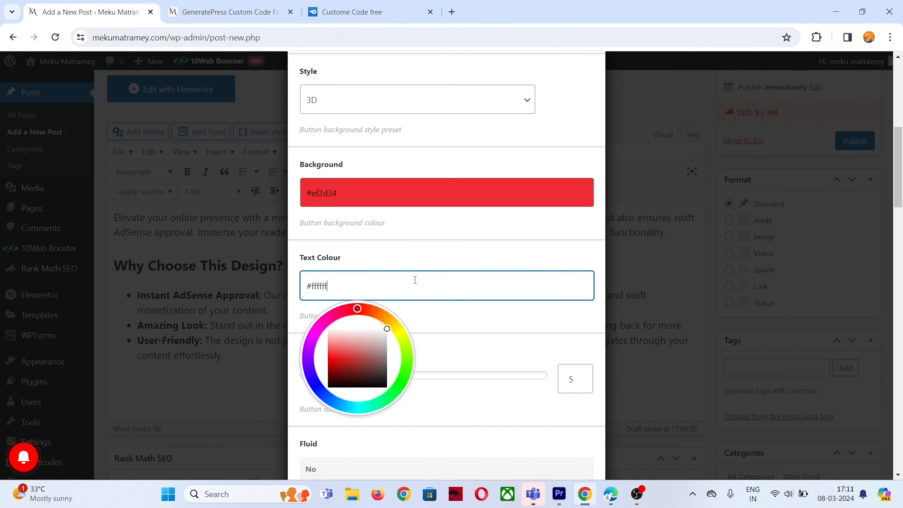
left_click_drag(359, 306, 301, 335)
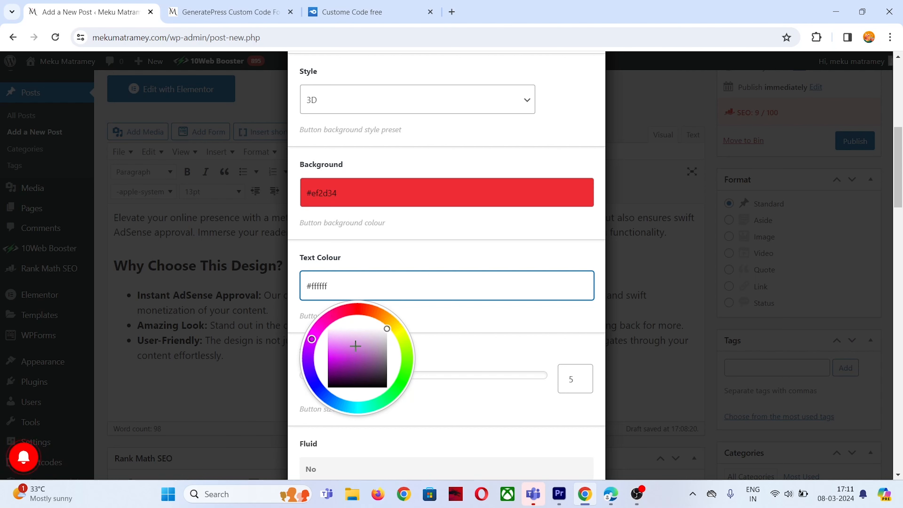
mouse_move(356, 344)
left_mouse_down()
mouse_move(324, 365)
mouse_move(385, 331)
mouse_move(322, 353)
mouse_move(407, 316)
left_mouse_up()
left_click(447, 316)
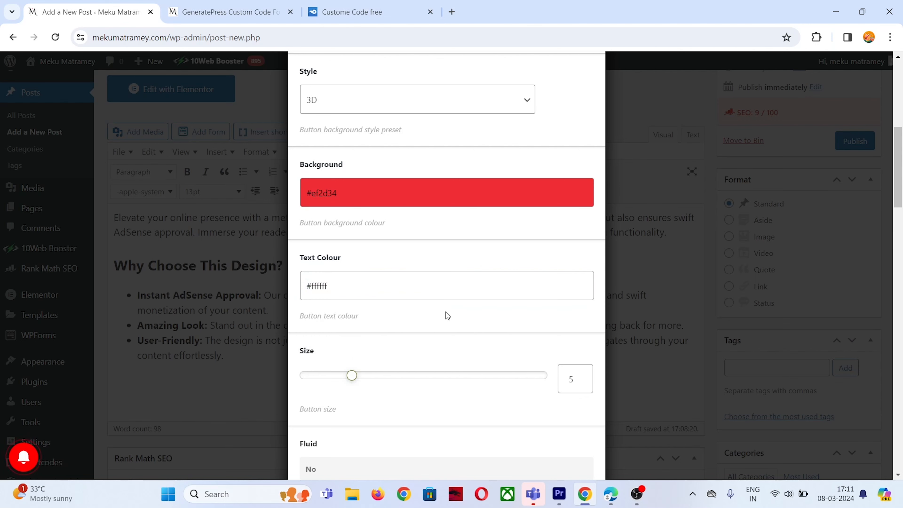
Try other button sizes on the slider, finishing on size 5
scroll(344, 278, "down", 3)
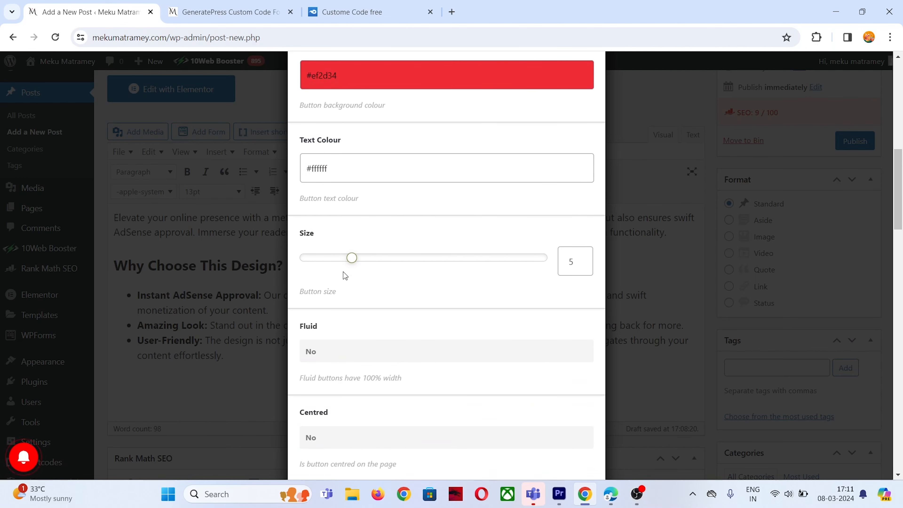
left_click(351, 258)
left_click(468, 258)
key("Left")
key("Left")
key("Left")
Try the Round, Square and 20px options for the button's corner radius
scroll(388, 291, "down", 3)
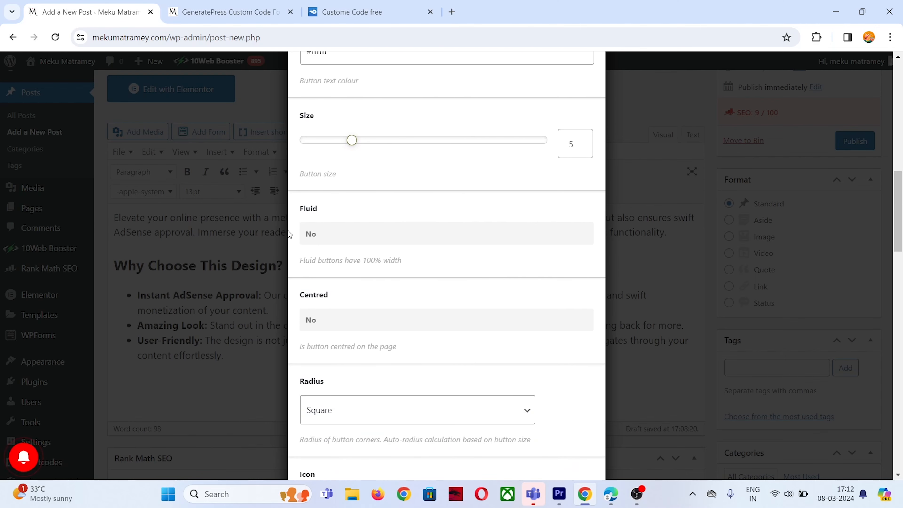
scroll(356, 240, "down", 5)
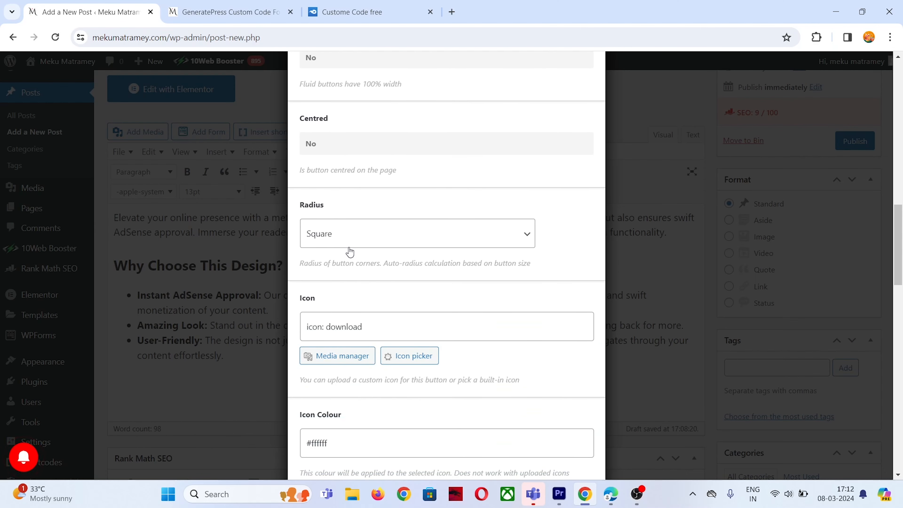
left_click(331, 236)
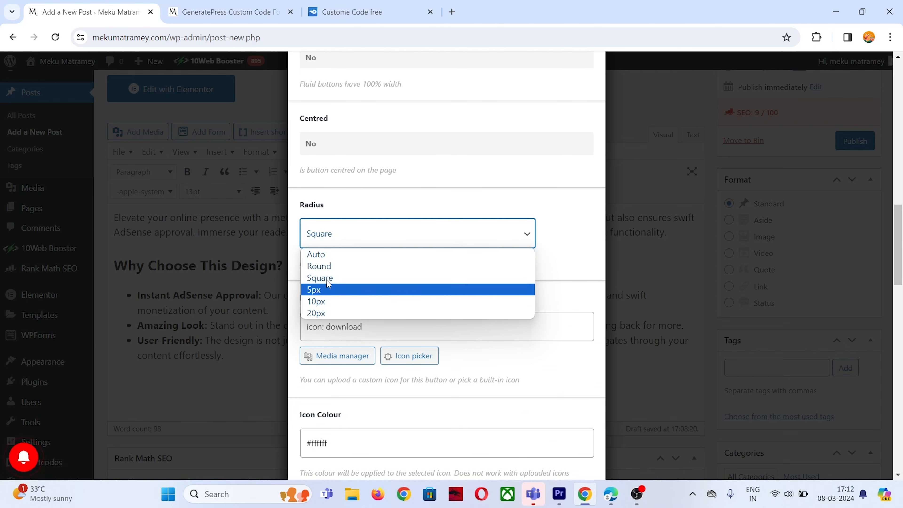
left_click(332, 266)
left_click(334, 244)
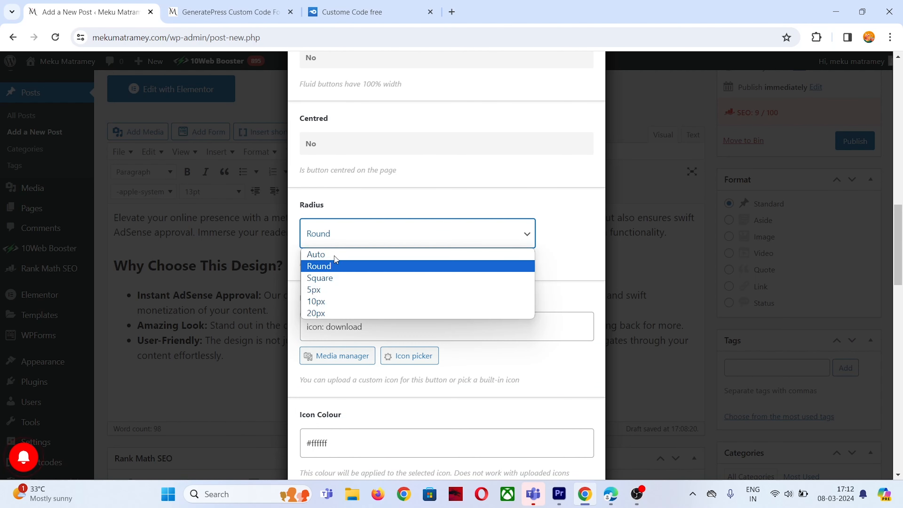
left_click(334, 276)
left_click(333, 236)
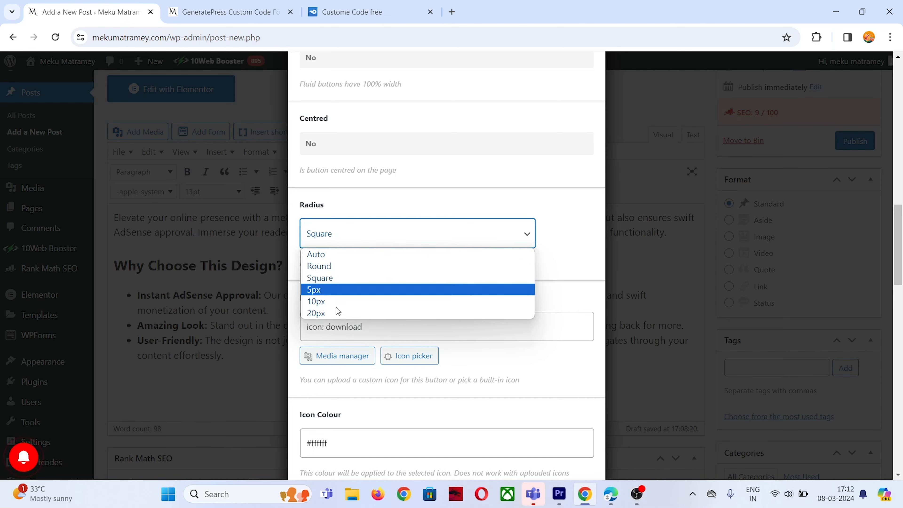
left_click(336, 312)
Set the button's corner radius to Round and view the Download button on the published post for comparison
left_click(334, 234)
left_click(331, 267)
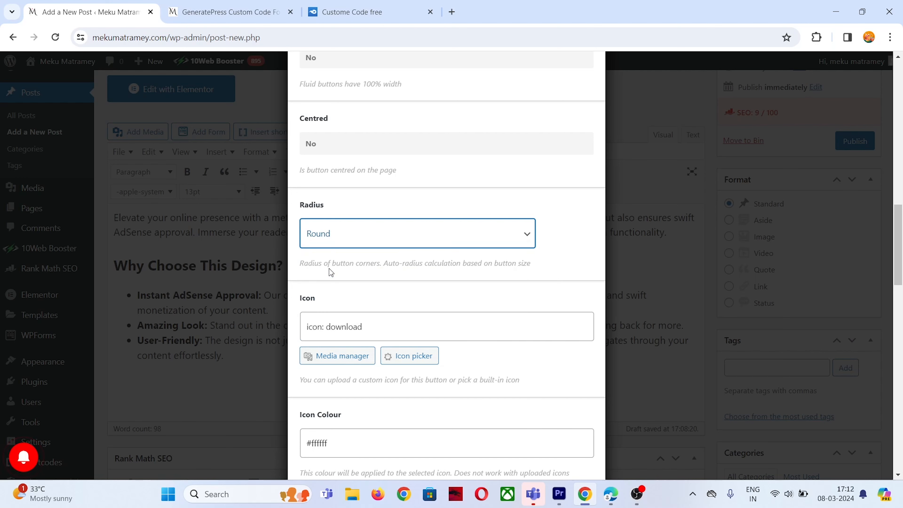
left_click(333, 235)
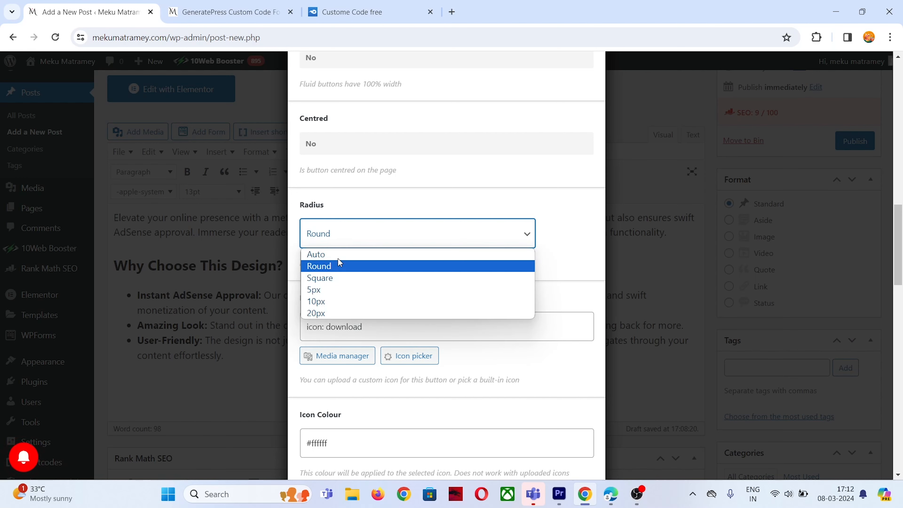
left_click(343, 279)
left_click(342, 240)
left_click(352, 267)
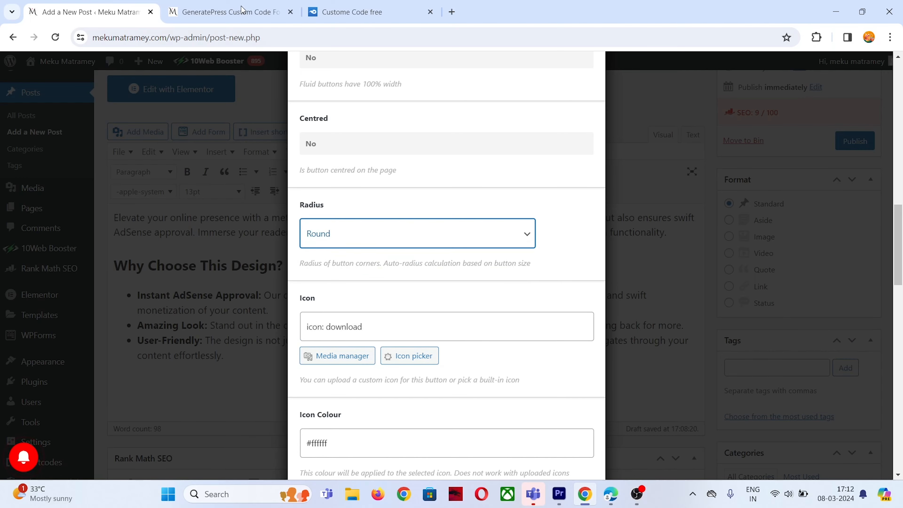
left_click(242, 9)
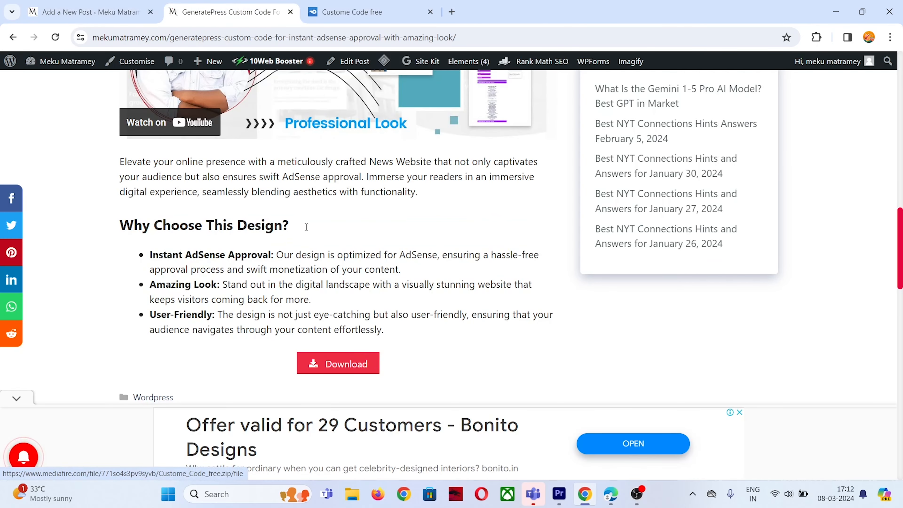
Compare the button's Icon setting with the icon on the published post's Download button
left_click(89, 12)
scroll(320, 304, "down", 3)
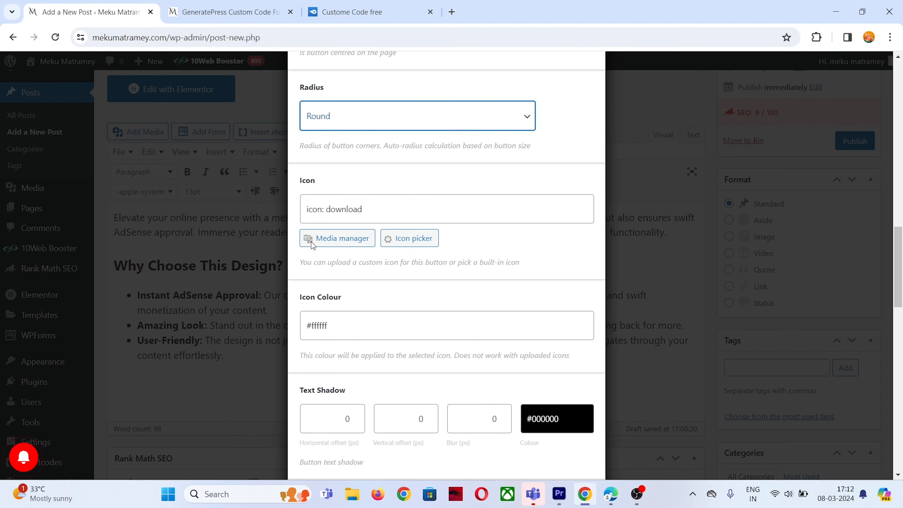
left_click_drag(320, 180, 292, 177)
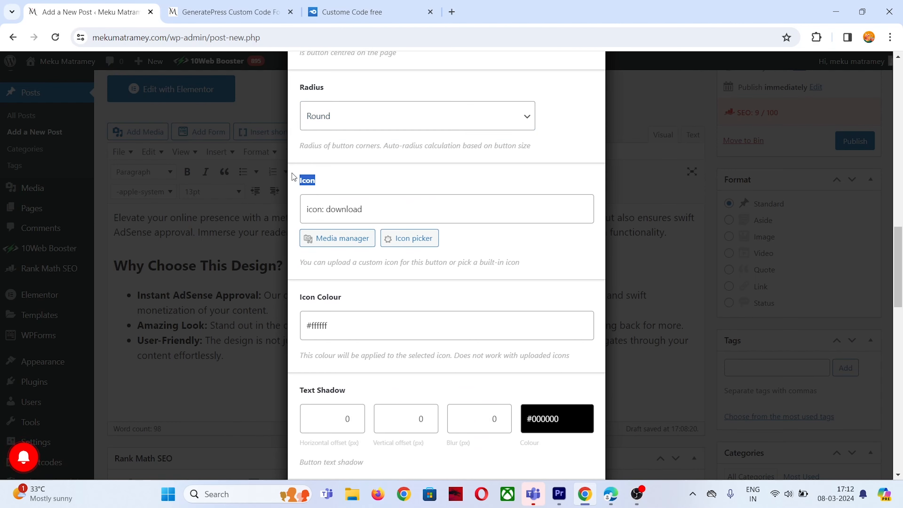
left_click(363, 194)
left_click(231, 12)
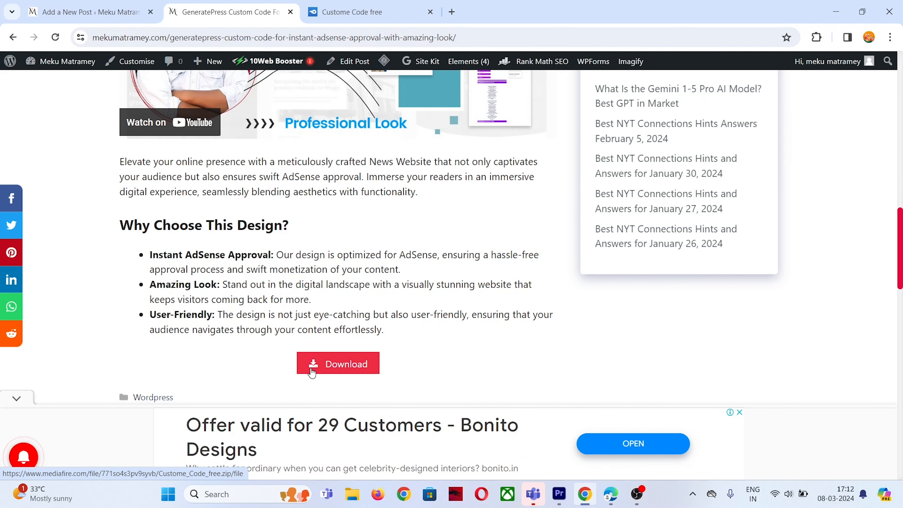
left_click(46, 5)
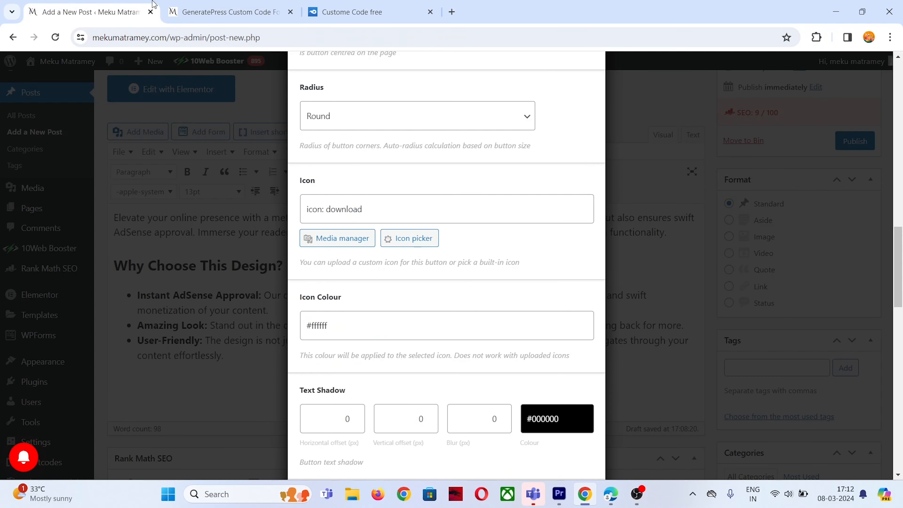
left_click(195, 11)
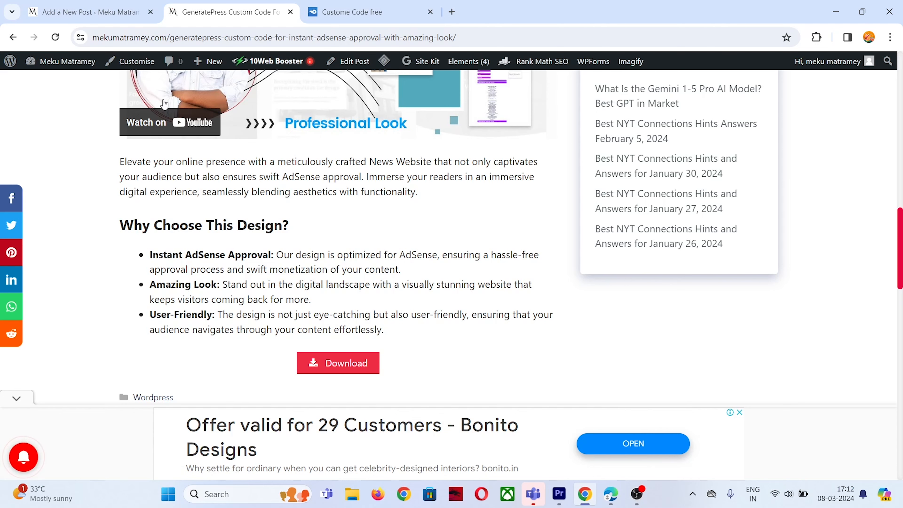
left_click(105, 12)
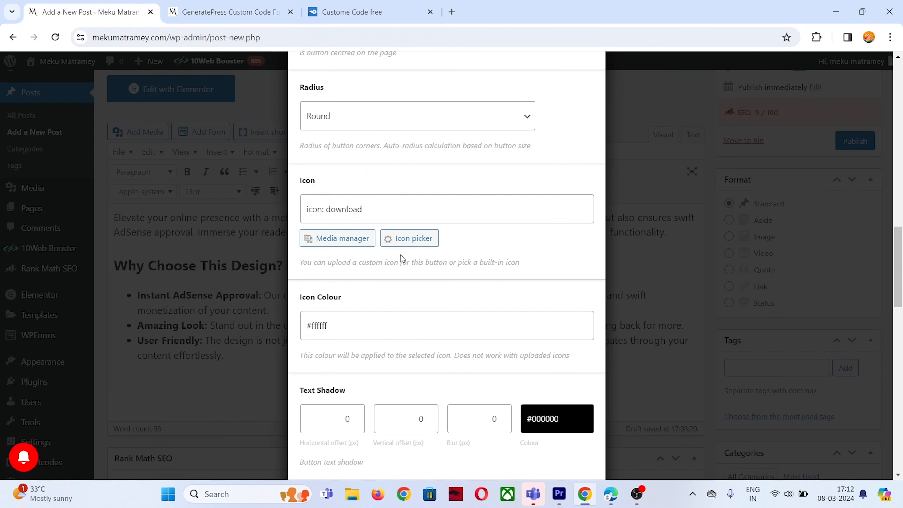
Filter the built-in icons by "down" and choose the download icon for the button
left_click(411, 241)
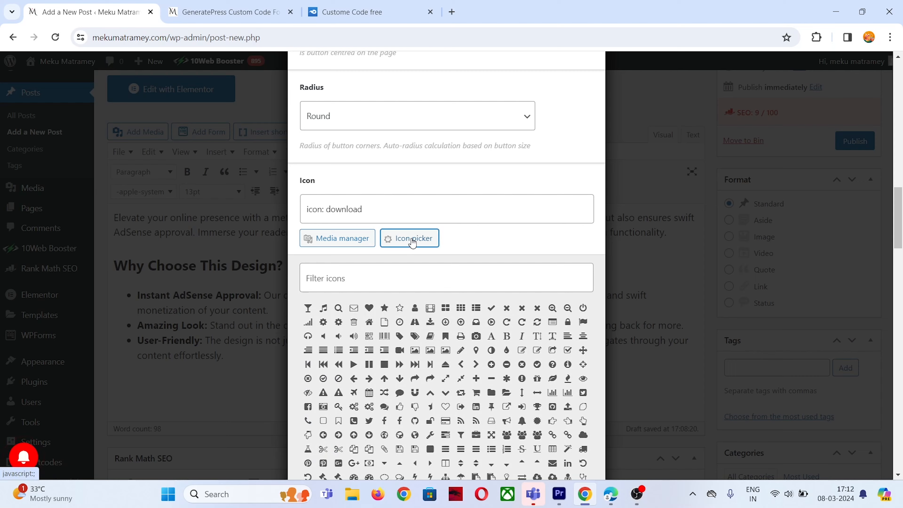
scroll(392, 351, "down", 3)
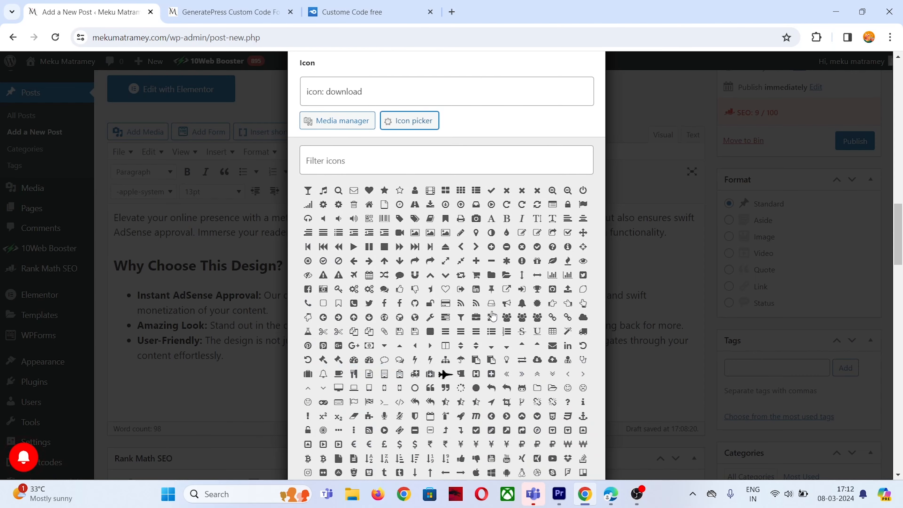
scroll(362, 377, "down", 5)
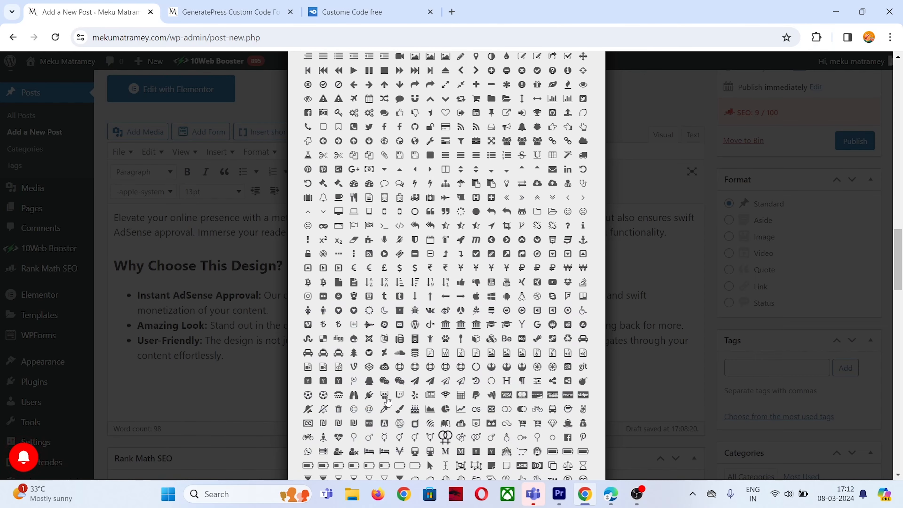
scroll(403, 253, "up", 6)
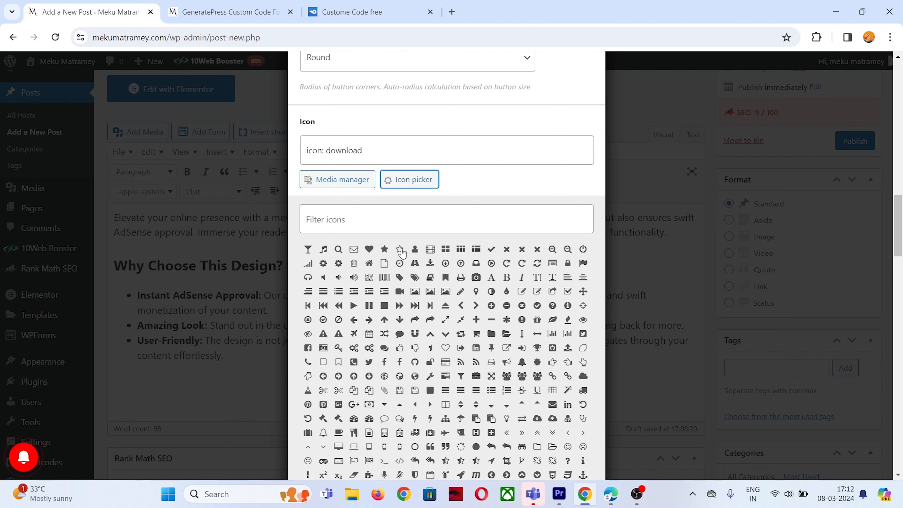
left_click(365, 211)
type("d")
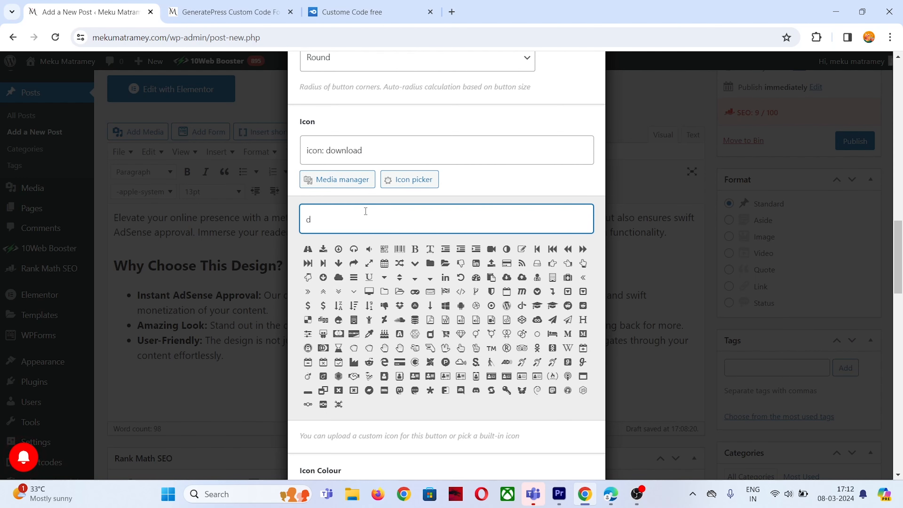
type("own")
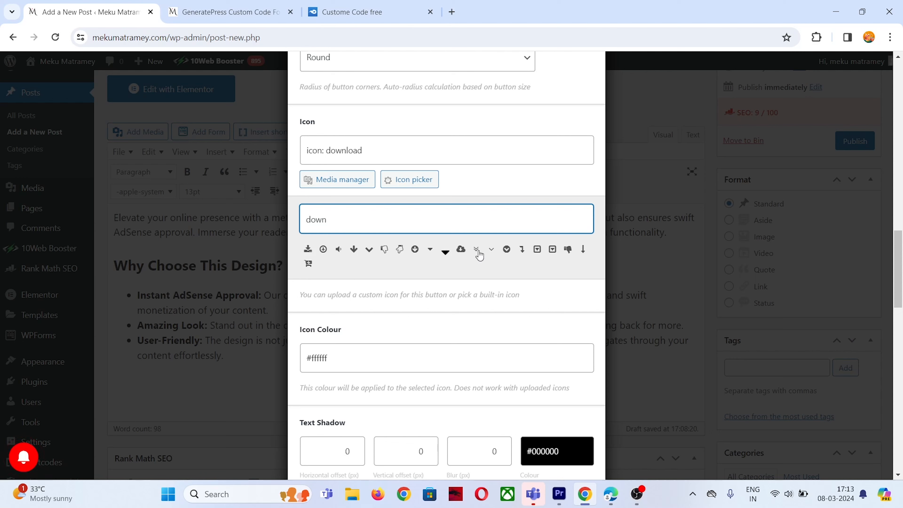
left_click(307, 248)
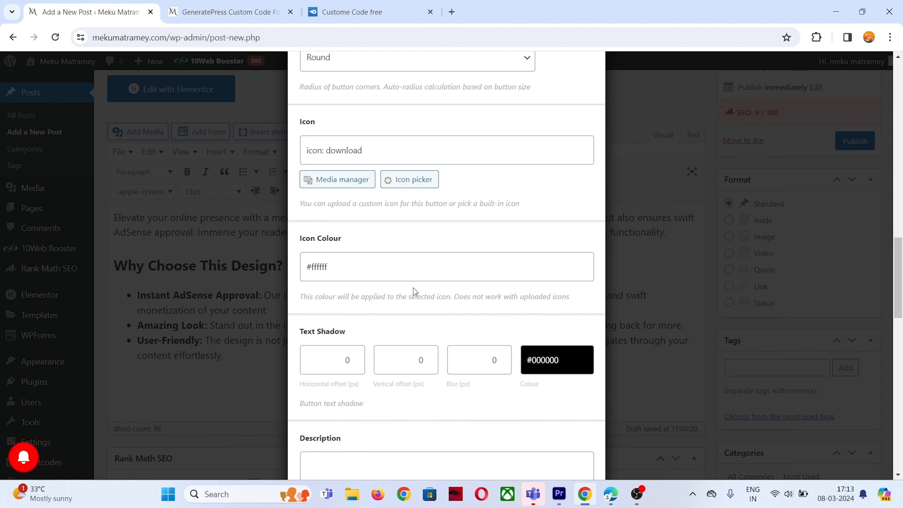
Compare the icon colour with the published Download button and try a slightly different hue, finishing on #ffffff
scroll(363, 234, "down", 2)
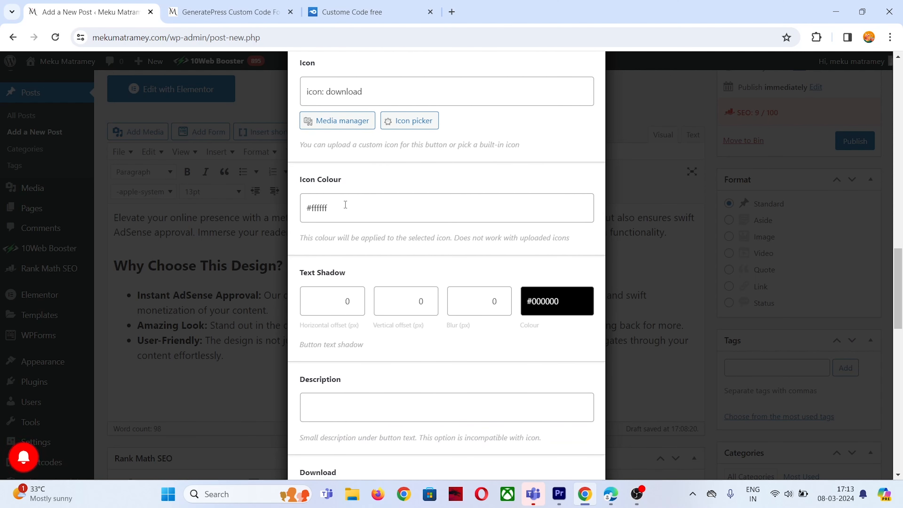
left_click(320, 202)
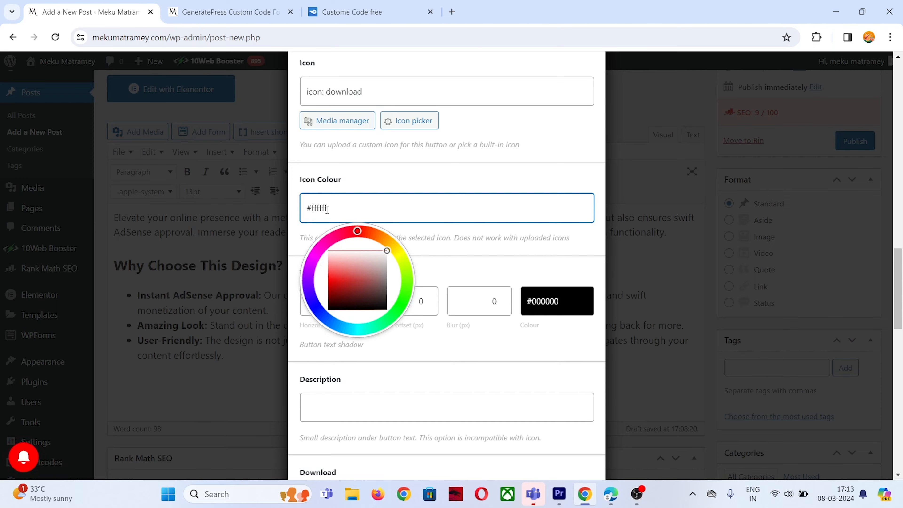
left_click(198, 8)
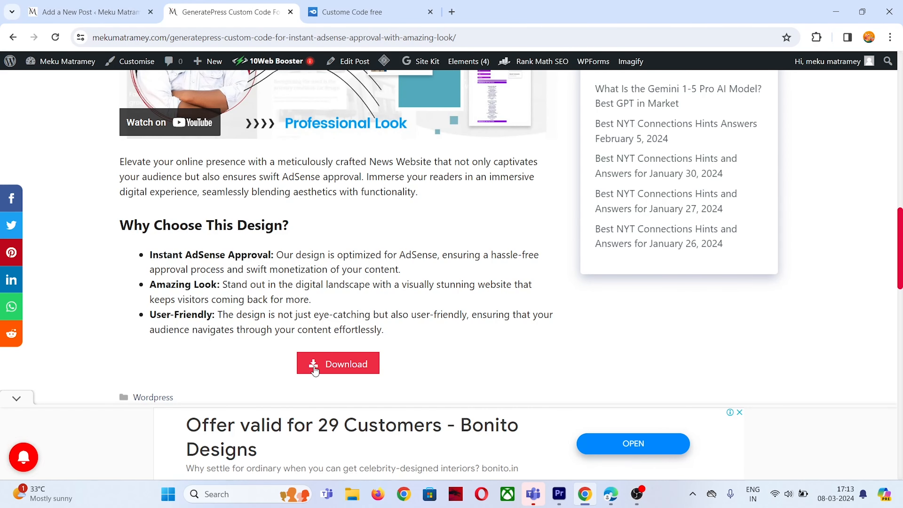
left_click(91, 5)
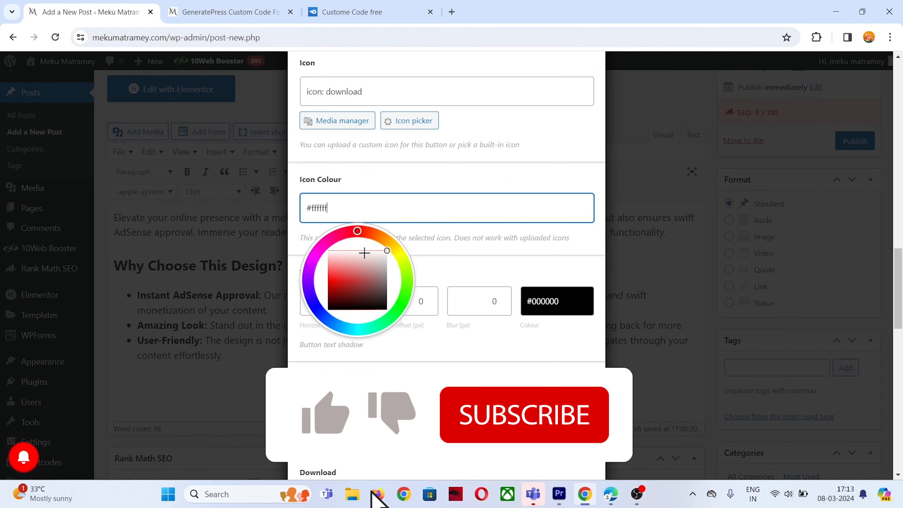
mouse_move(358, 227)
left_mouse_down()
mouse_move(301, 263)
mouse_move(344, 364)
mouse_move(402, 279)
mouse_move(361, 233)
left_mouse_up()
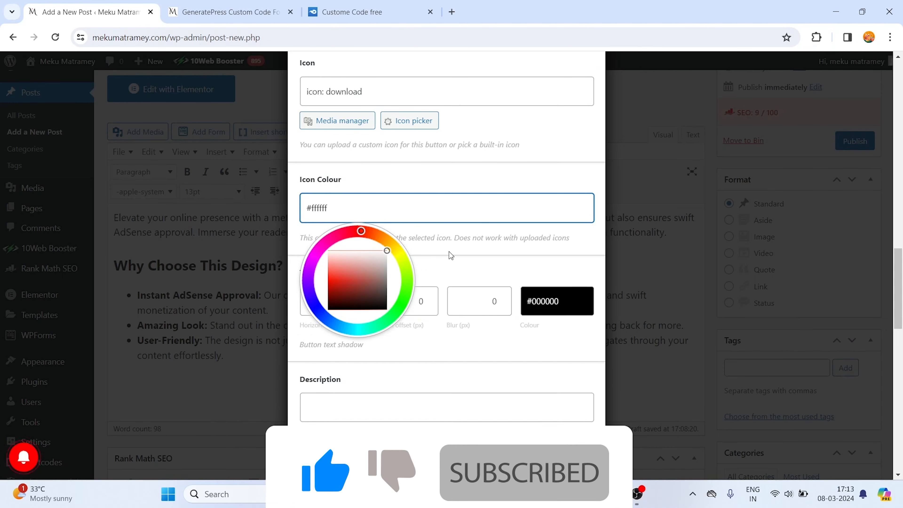
left_click(432, 264)
Review the optional button settings from Description and Download through to Extra CSS Class
scroll(409, 256, "down", 5)
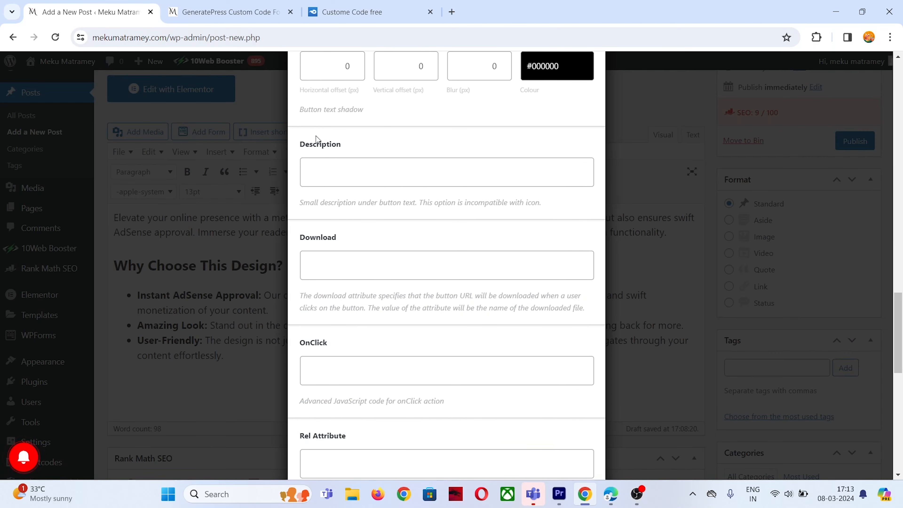
left_click_drag(352, 143, 299, 145)
left_click_drag(294, 240, 354, 242)
scroll(361, 256, "down", 5)
scroll(323, 247, "down", 5)
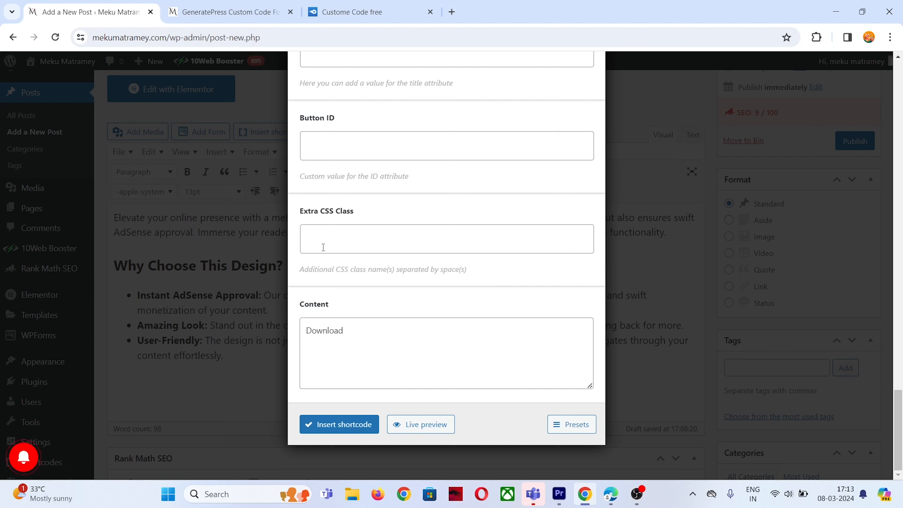
Show a live preview of the button and set its content text to "Download Now"
mouse_move(339, 305)
left_mouse_down()
mouse_move(295, 304)
mouse_move(351, 304)
left_mouse_up()
left_click(353, 338)
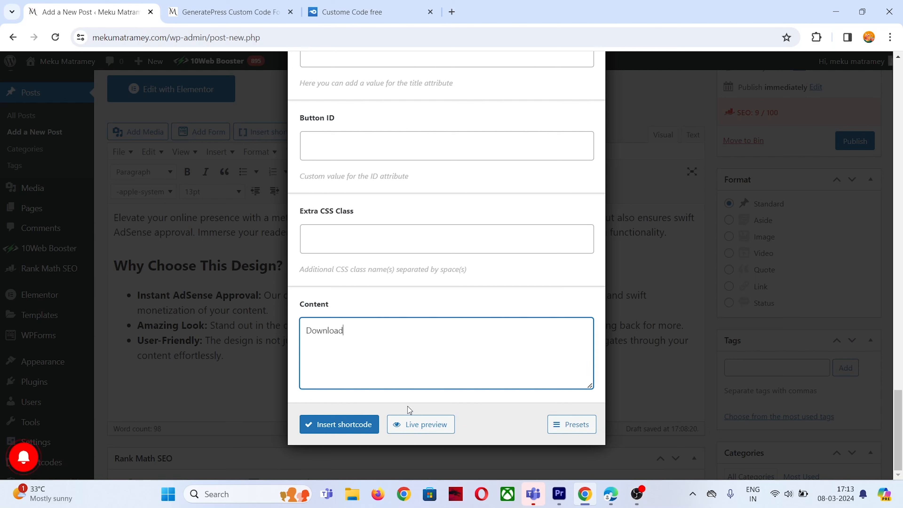
left_click(418, 427)
left_click(378, 329)
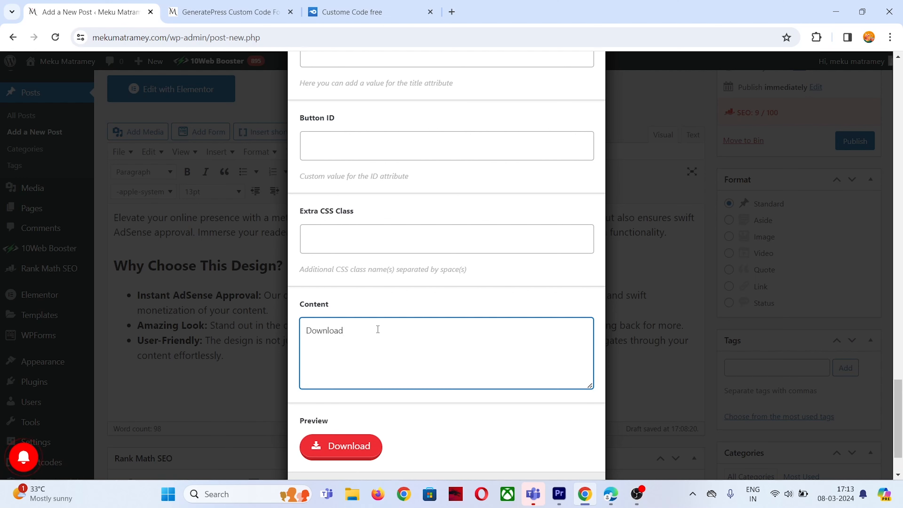
type("Noew")
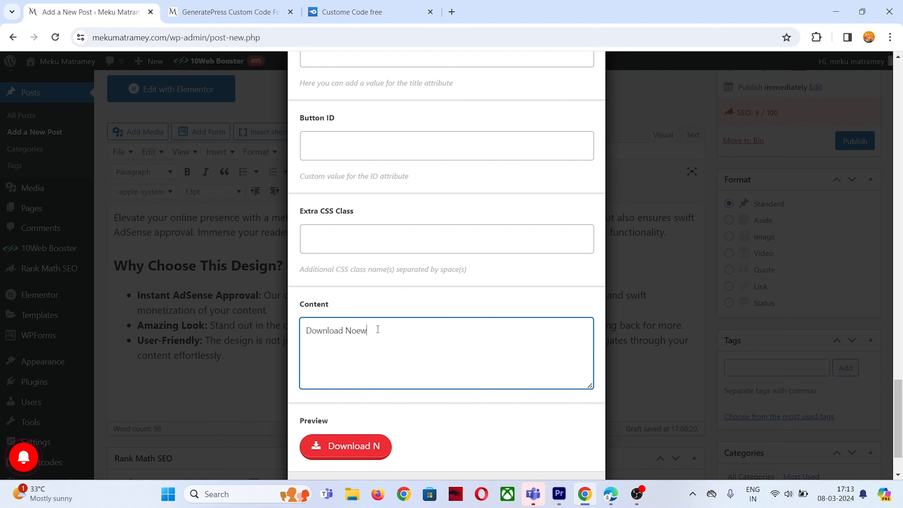
key("BackSpace")
key("BackSpace")
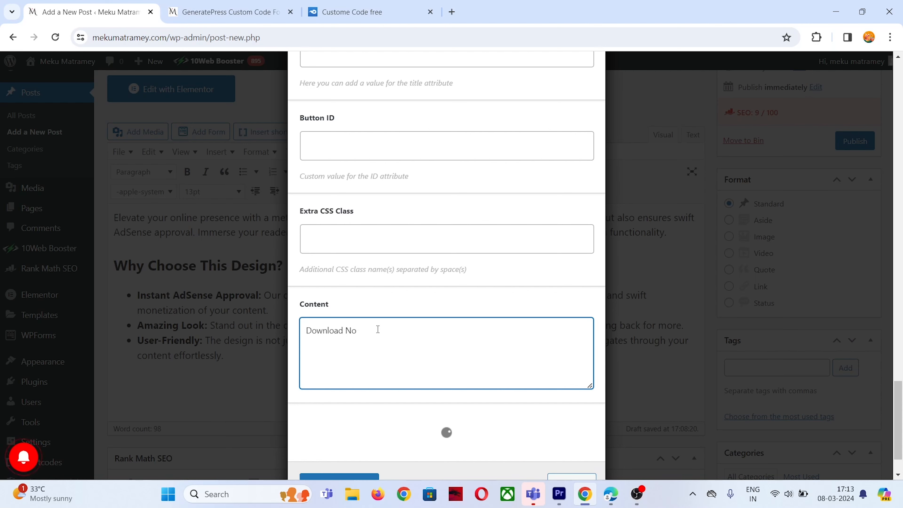
type("w")
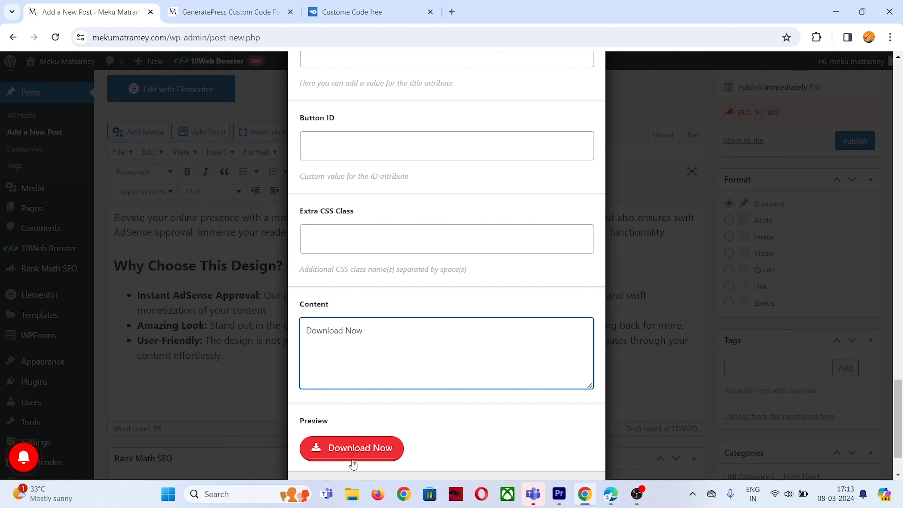
scroll(420, 370, "down", 2)
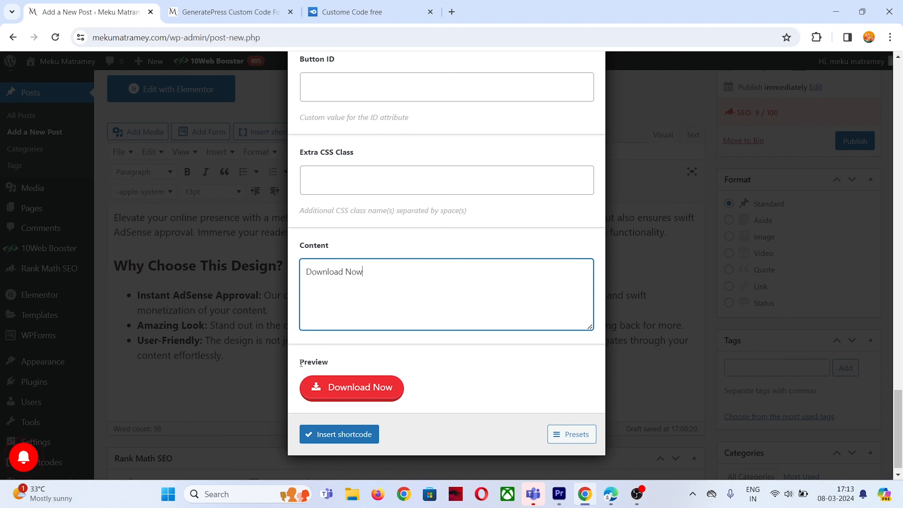
Examine the button's preview and recheck its settings from the link down to the content text
left_click(319, 366)
left_click_drag(301, 361, 331, 365)
left_click(331, 366)
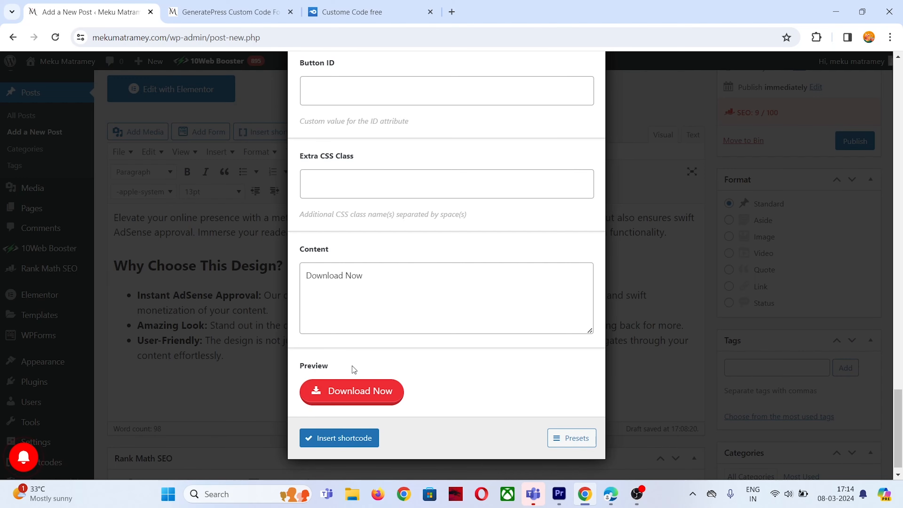
scroll(354, 370, "up", 15)
scroll(353, 369, "up", 15)
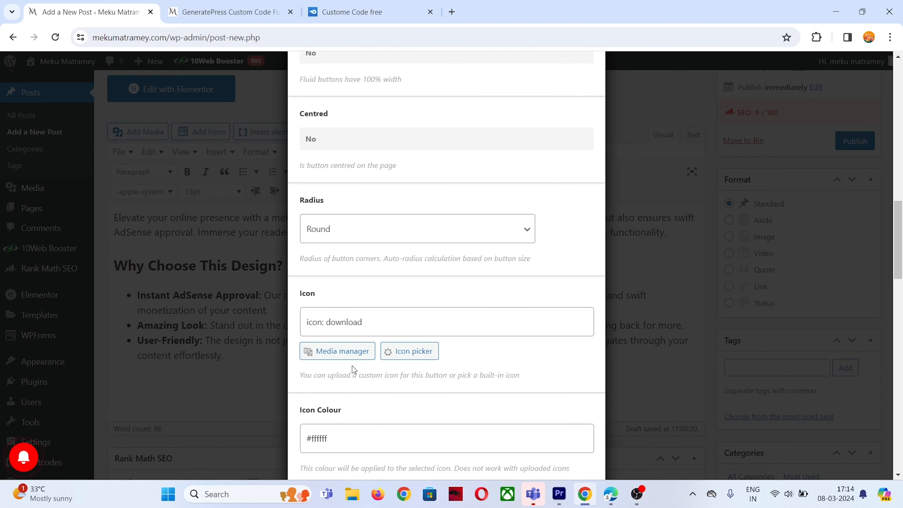
scroll(395, 248, "up", 2)
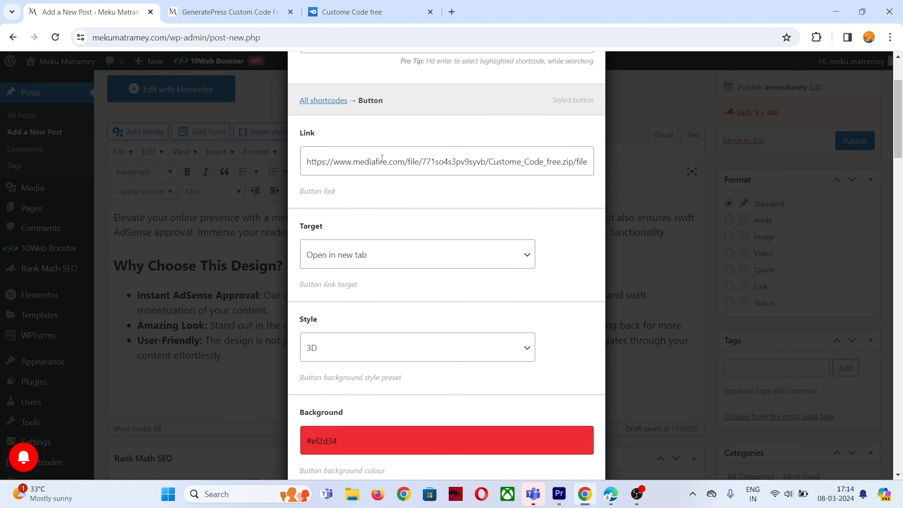
scroll(369, 283, "down", 6)
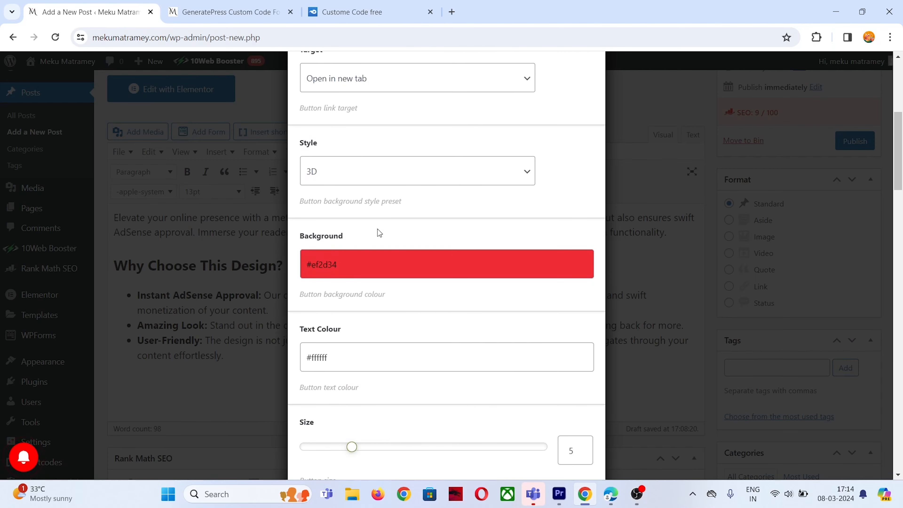
scroll(369, 216, "down", 20)
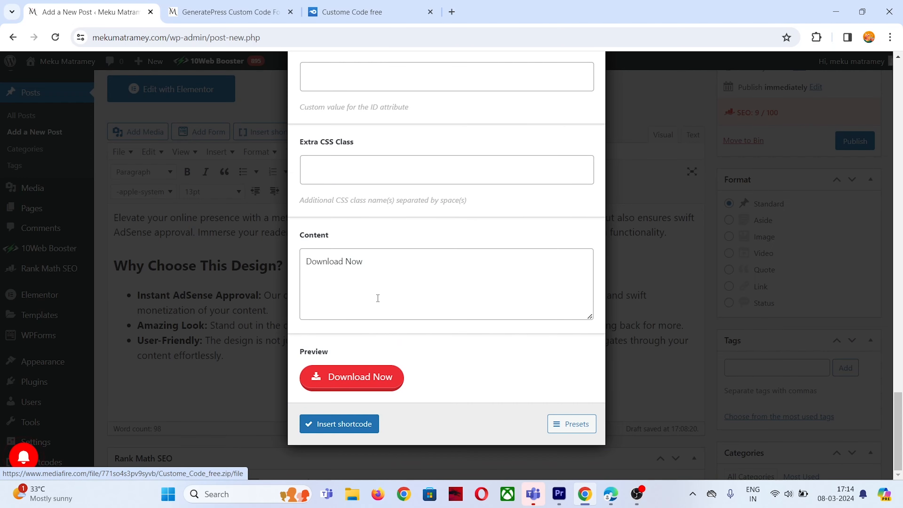
Recheck the button settings, including icon, radius, size, background, style, target and link
scroll(378, 297, "up", 15)
scroll(378, 298, "up", 7)
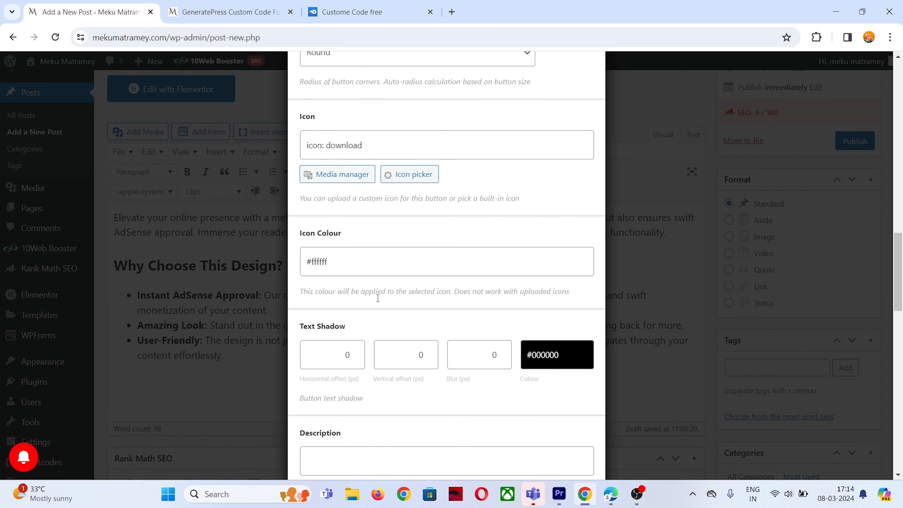
scroll(343, 187, "up", 1)
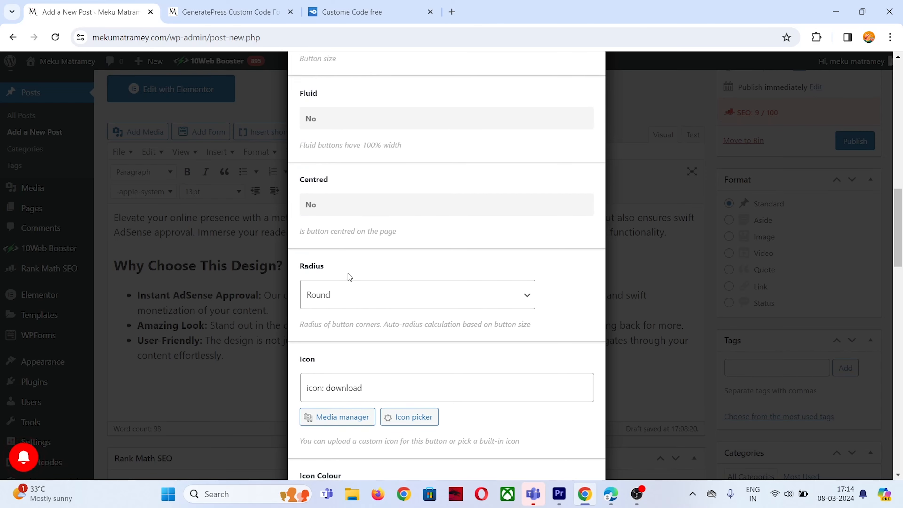
left_click(347, 290)
left_click(348, 288)
scroll(347, 251, "up", 4)
scroll(347, 253, "up", 3)
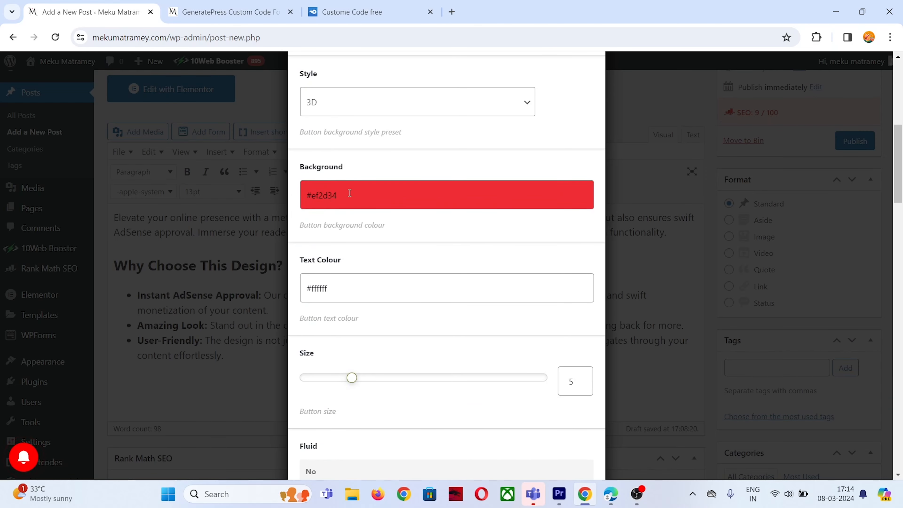
left_click(350, 187)
scroll(350, 186, "up", 3)
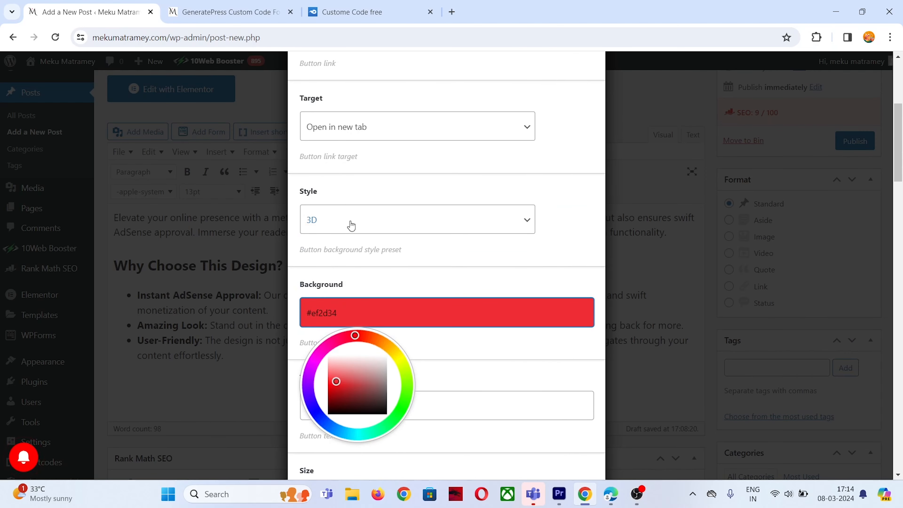
left_click(351, 224)
left_click(345, 207)
scroll(344, 201, "up", 3)
scroll(344, 202, "down", 7)
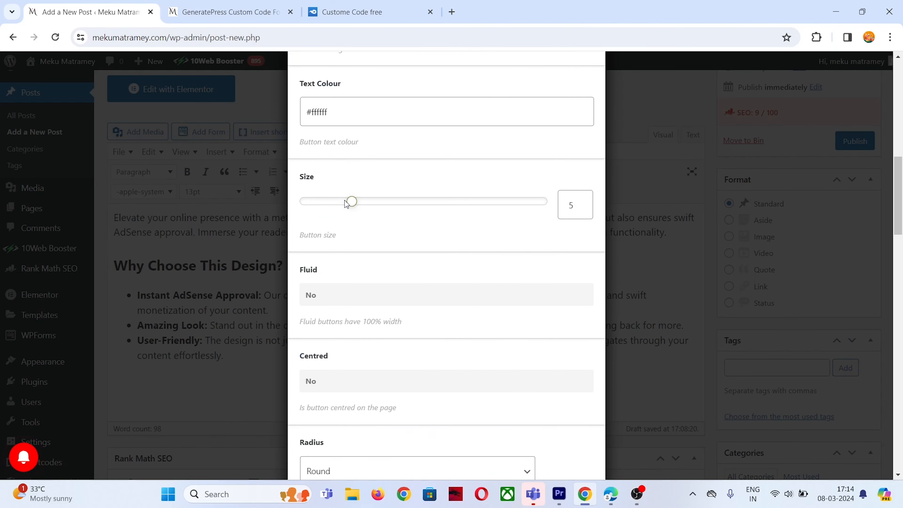
left_click(346, 203)
scroll(344, 203, "up", 7)
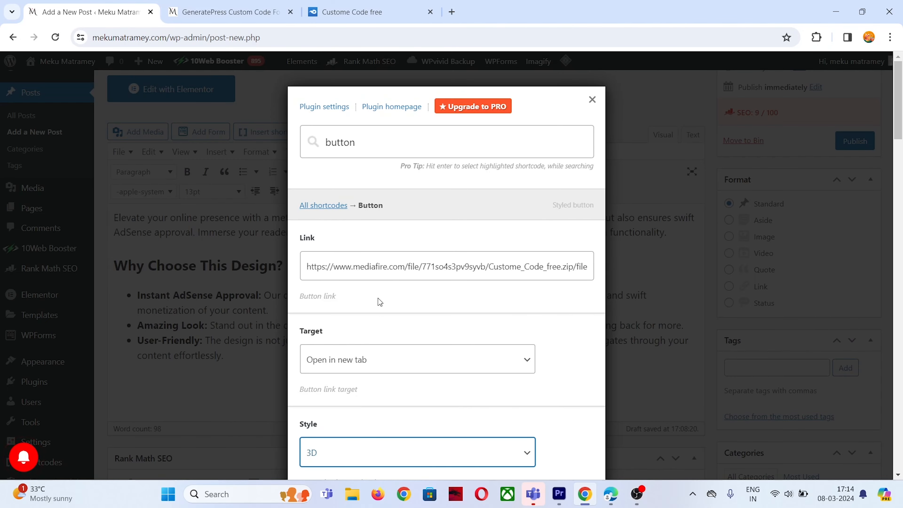
Insert the configured Download Now button shortcode into the post content
scroll(355, 314, "down", 12)
scroll(340, 325, "down", 12)
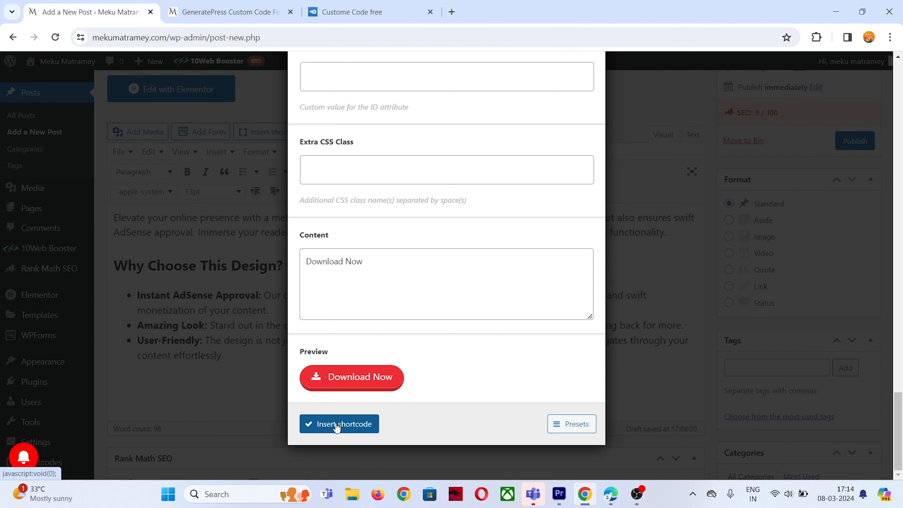
left_click(337, 424)
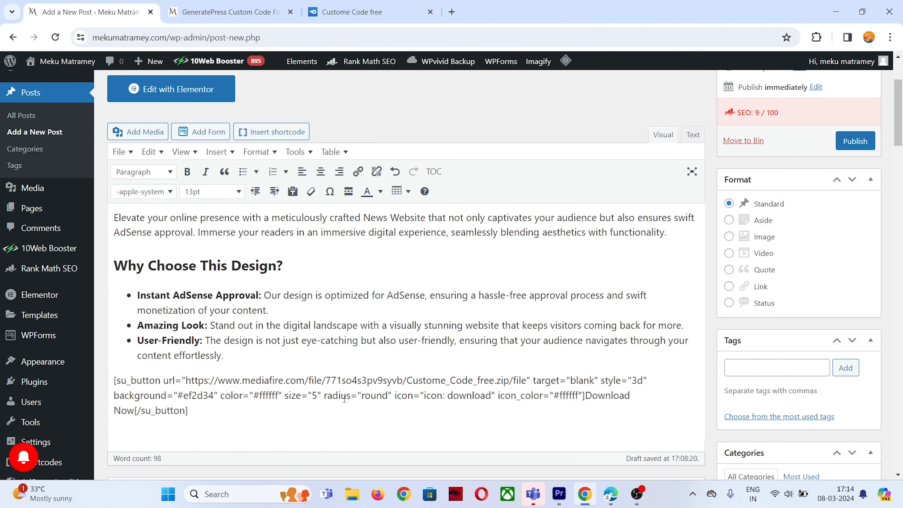
Examine the inserted su_button shortcode in the post, from its URL to the closing tag
scroll(360, 329, "down", 2)
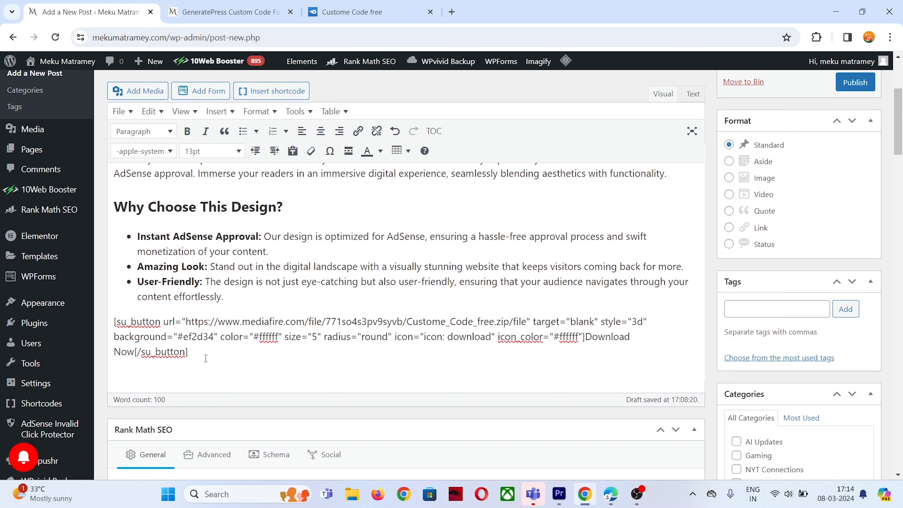
mouse_move(206, 358)
left_mouse_down()
mouse_move(142, 322)
mouse_move(113, 322)
mouse_move(215, 357)
left_mouse_up()
left_click_drag(168, 336, 216, 357)
left_click_drag(153, 330, 211, 354)
left_click_drag(188, 321, 473, 321)
left_click_drag(391, 317, 192, 316)
left_click(207, 354)
key("alt+Tab")
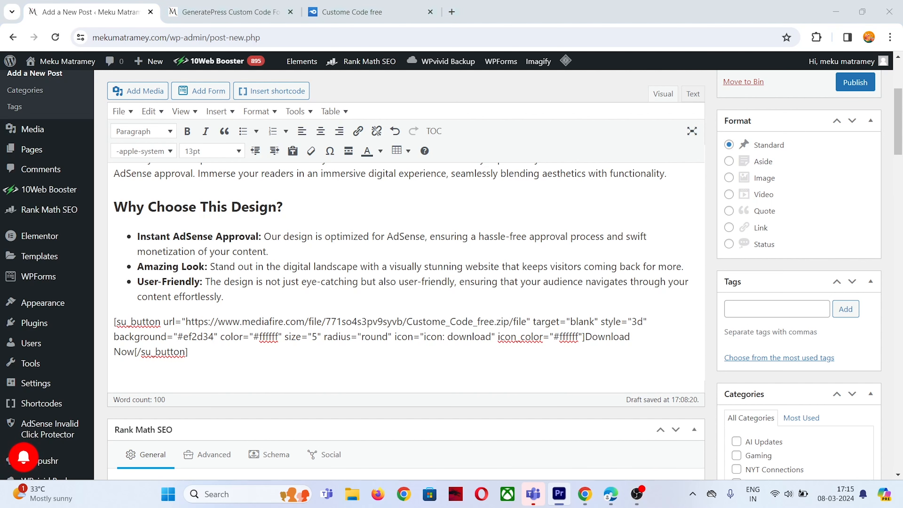
scroll(485, 248, "up", 5)
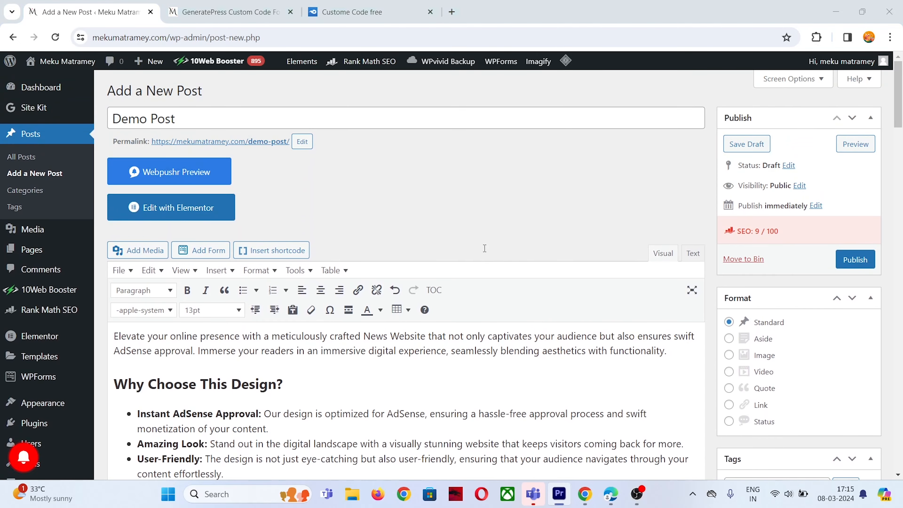
scroll(416, 283, "down", 5)
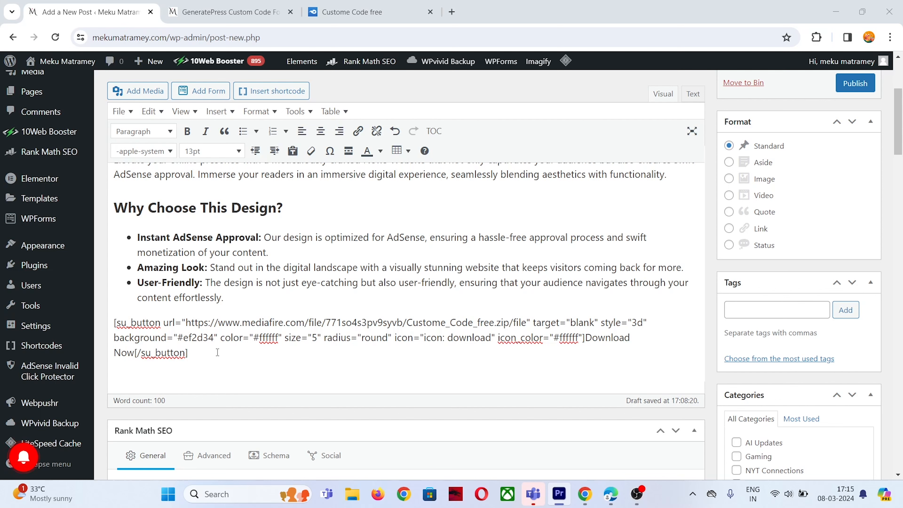
Show the WP Headers and Footers settings in a new browser tab and examine the countdown script in the footer scripts
mouse_move(35, 325)
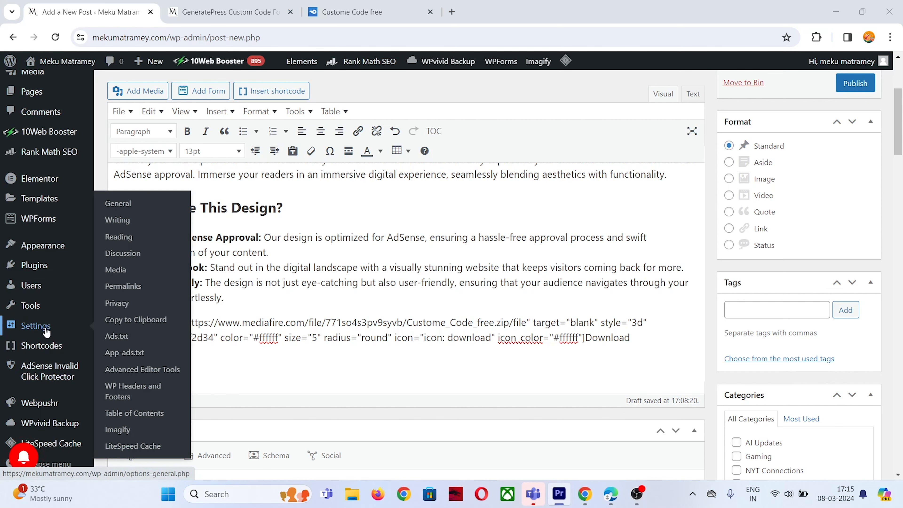
right_click(130, 391)
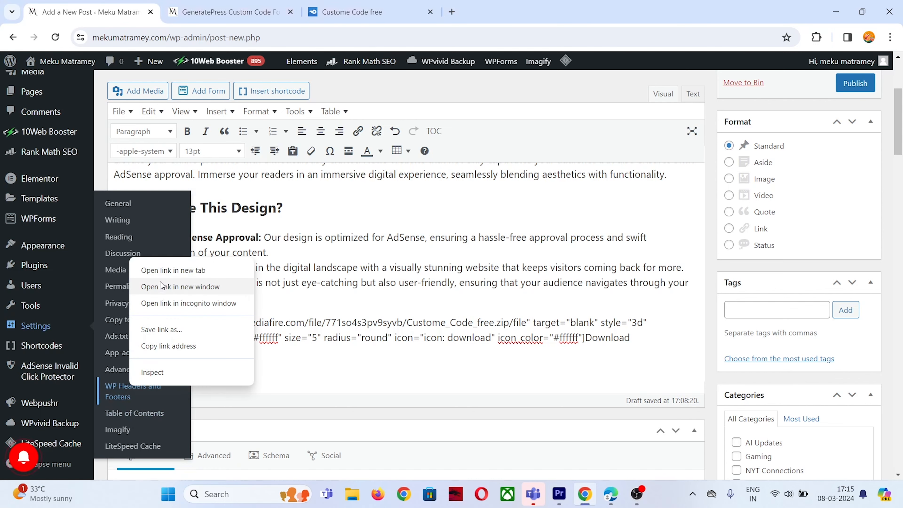
left_click(171, 268)
left_click(231, 12)
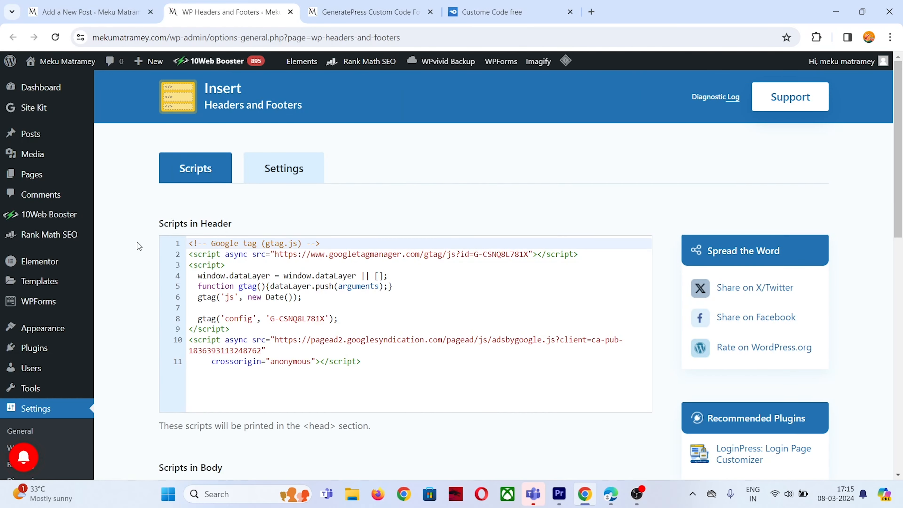
scroll(139, 246, "down", 7)
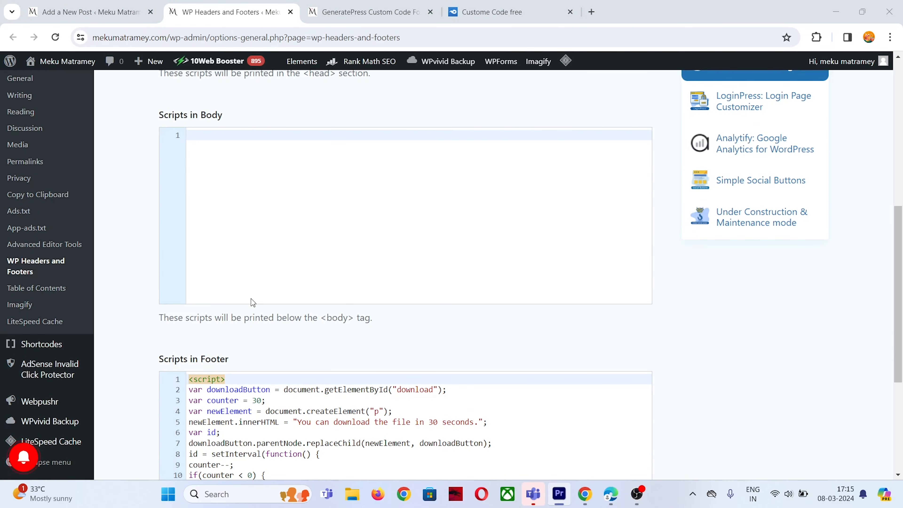
scroll(146, 284, "down", 5)
left_click_drag(263, 366, 299, 369)
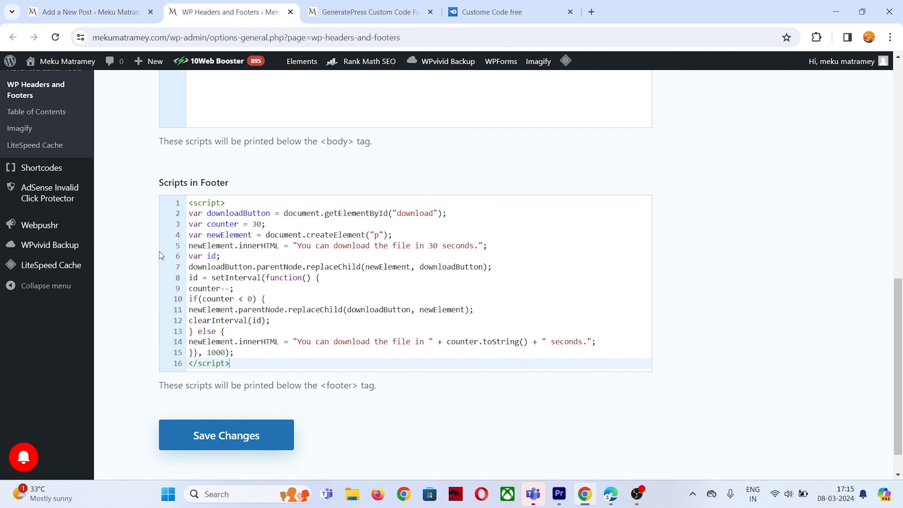
left_click_drag(231, 364, 173, 189)
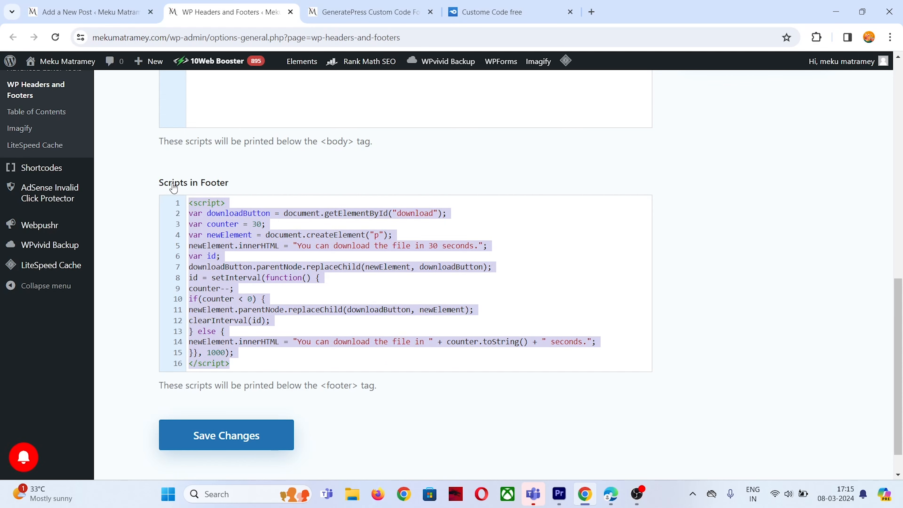
Compare the button shortcode in the post with the countdown script in the footer scripts, ending back on the post editor
left_click(111, 13)
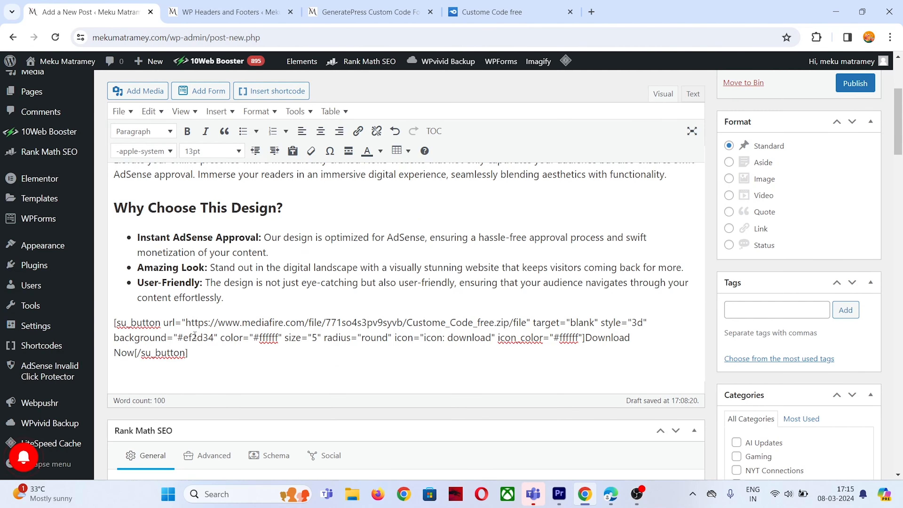
mouse_move(192, 354)
left_mouse_down()
mouse_move(148, 338)
mouse_move(194, 354)
left_mouse_up()
left_click_drag(205, 363, 177, 321)
left_click(228, 12)
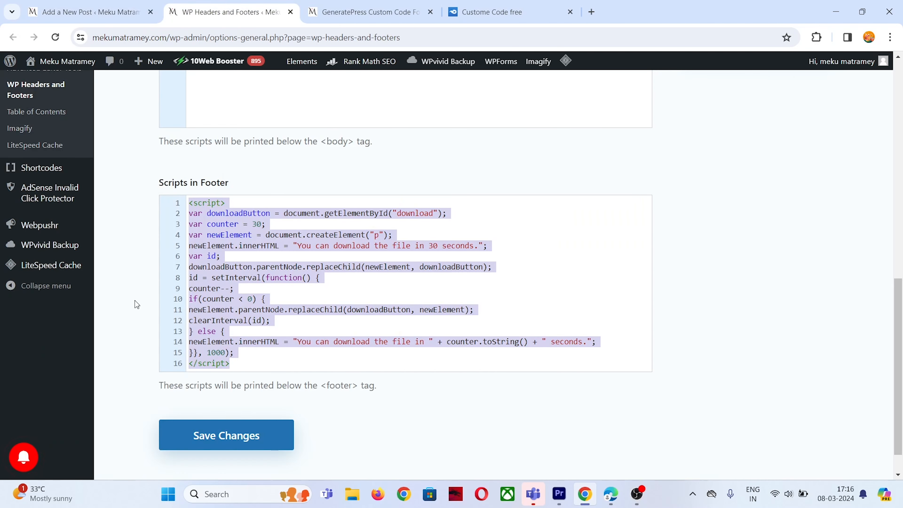
left_click(85, 12)
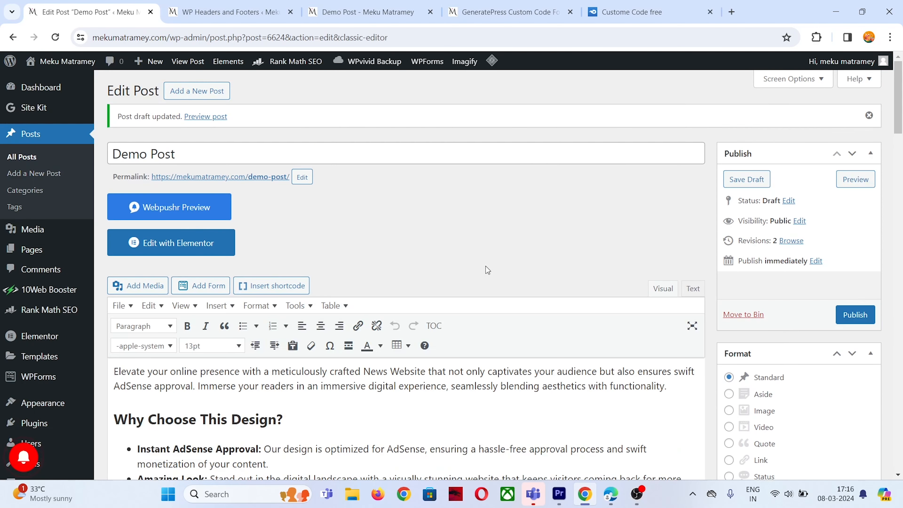
Preview the Demo Post draft and check how the Download Now button is displayed
scroll(463, 285, "down", 10)
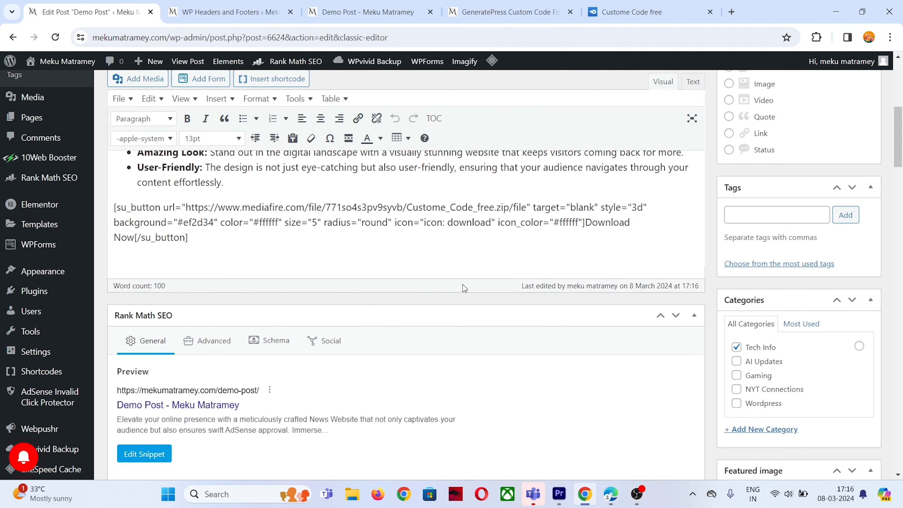
scroll(676, 195, "up", 10)
left_click(854, 180)
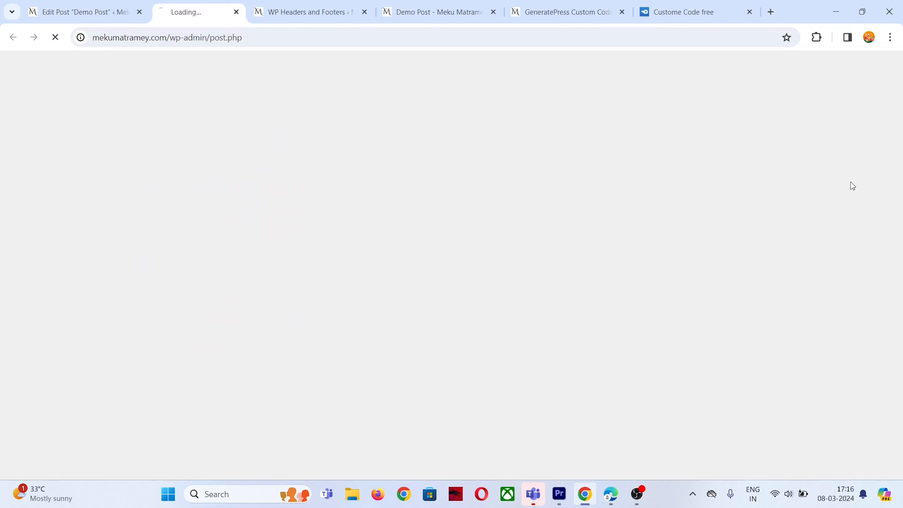
scroll(299, 173, "down", 5)
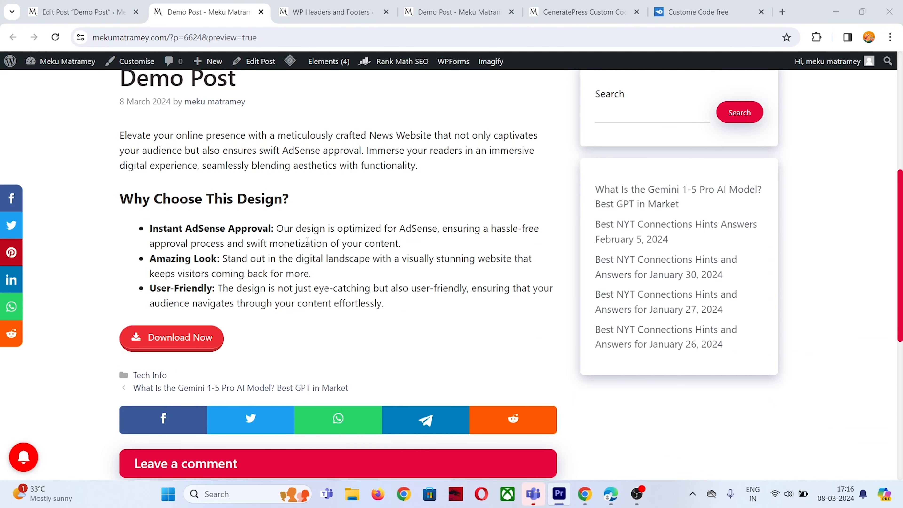
Return to the post editor and inspect the complete su_button shortcode below the feature list
left_click(82, 12)
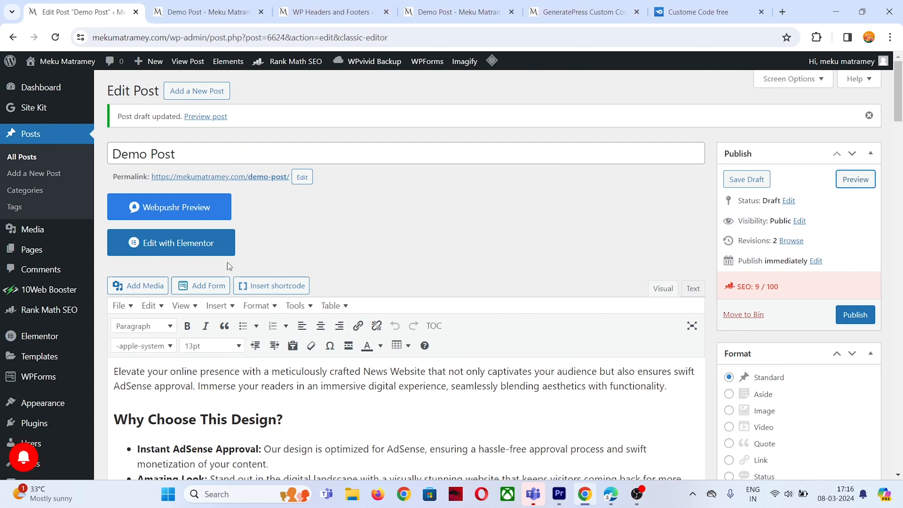
scroll(232, 261, "down", 4)
scroll(290, 256, "down", 4)
scroll(290, 255, "up", 2)
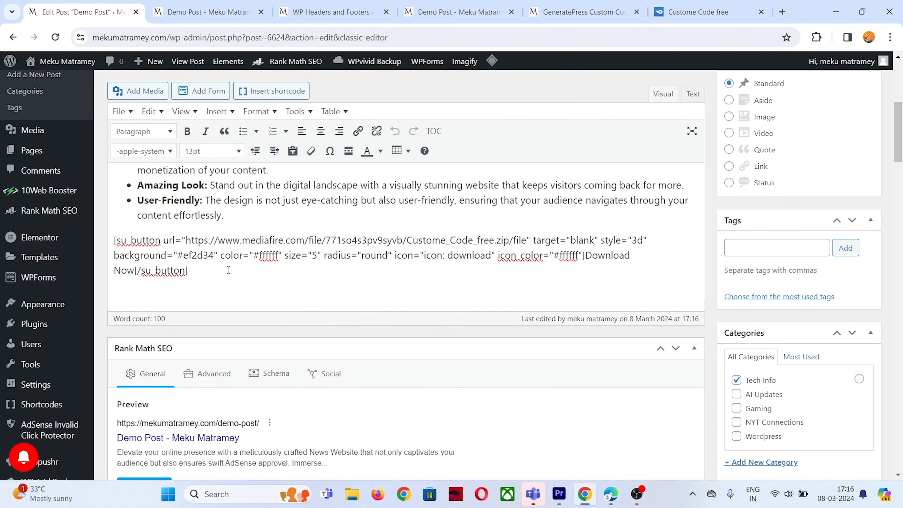
left_click_drag(188, 270, 113, 239)
left_click(217, 273)
Look up the id="download" attribute in the countdown timer guide and return to the post editor
key("alt+Tab")
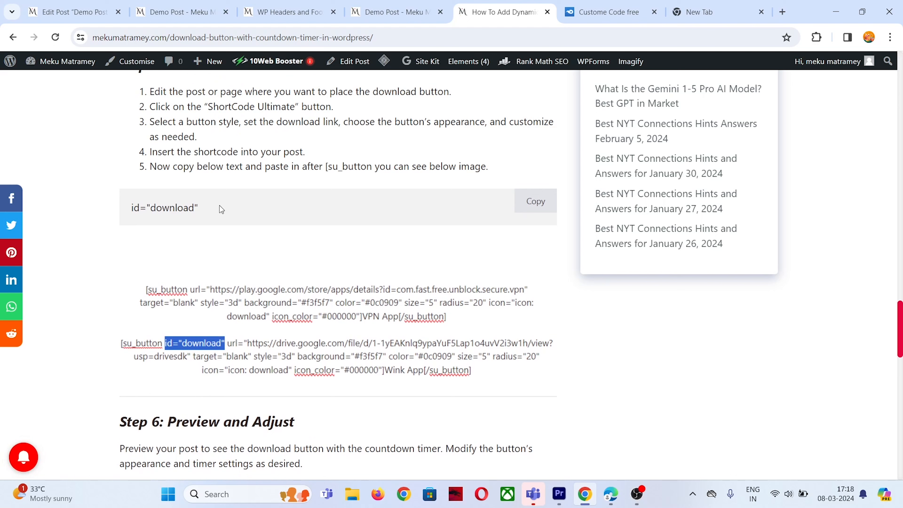
left_click_drag(219, 210, 122, 210)
left_click(217, 209)
left_click(71, 11)
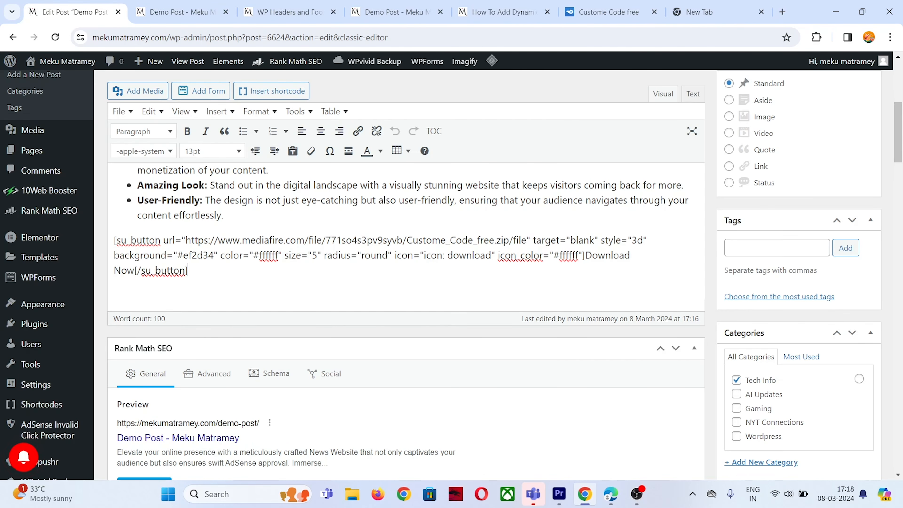
Add the attribute id="download" to the button shortcode, between su_button and url
key("alt+Tab")
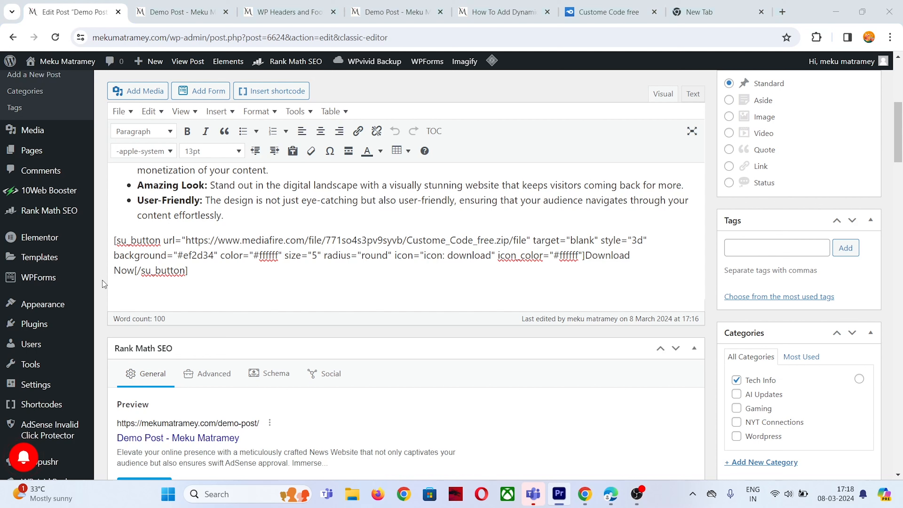
left_click(163, 241)
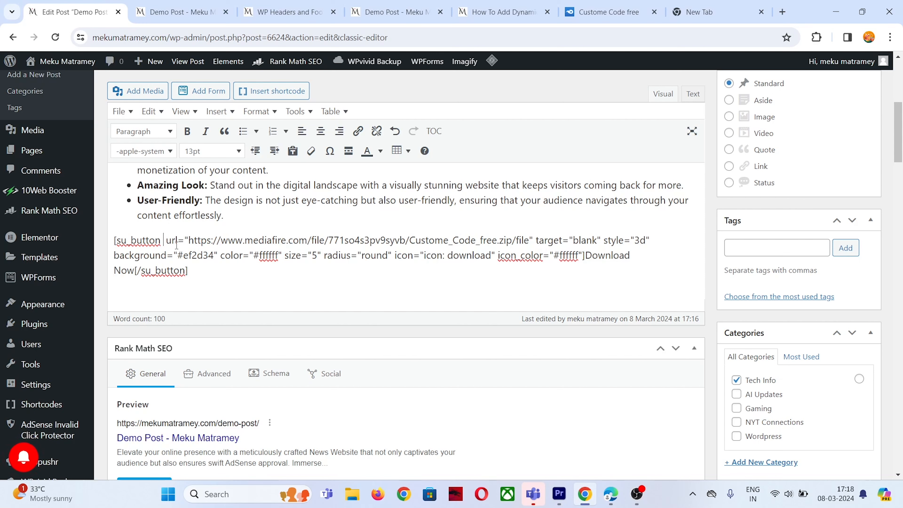
type("l")
key("BackSpace")
type("id")
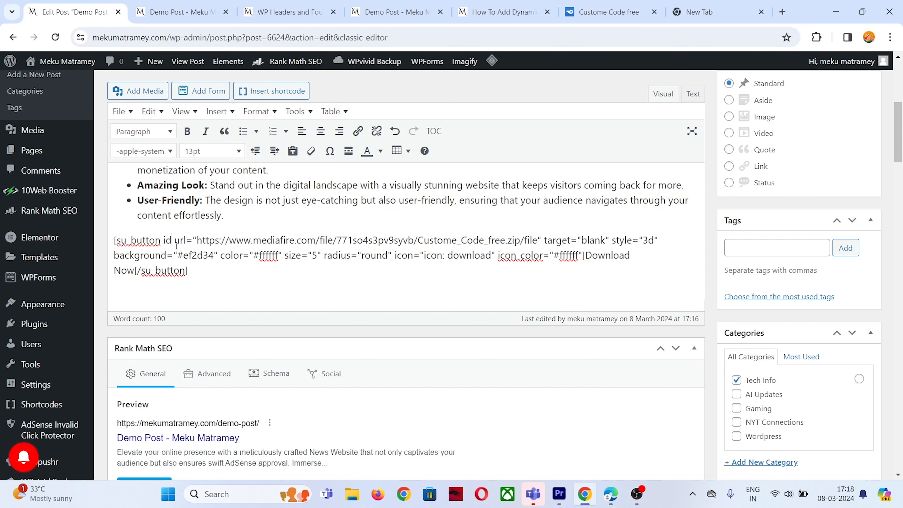
type("=\"")
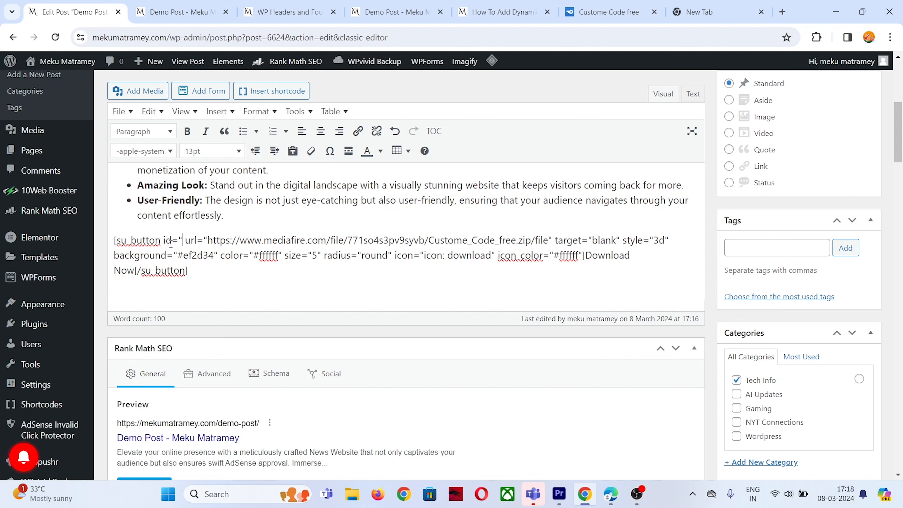
type("download\"")
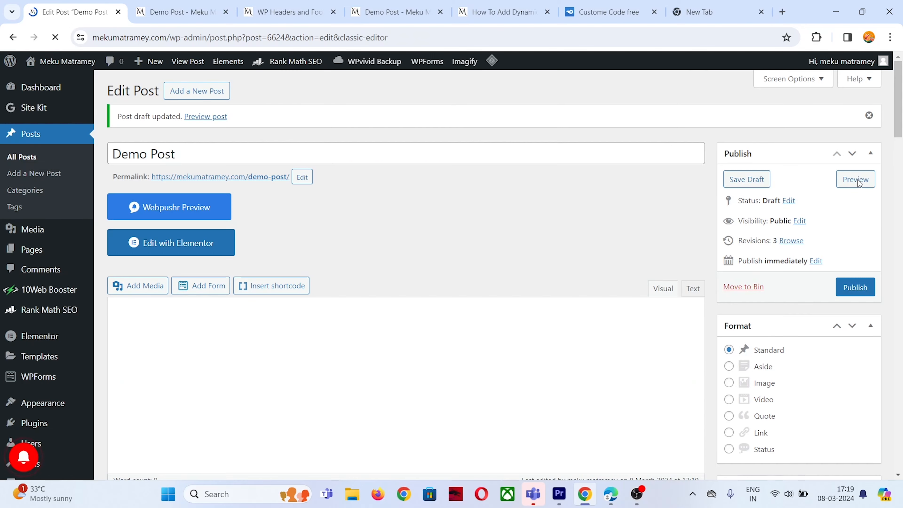
Preview the updated Demo Post and check the countdown at the download button's place
left_click(855, 178)
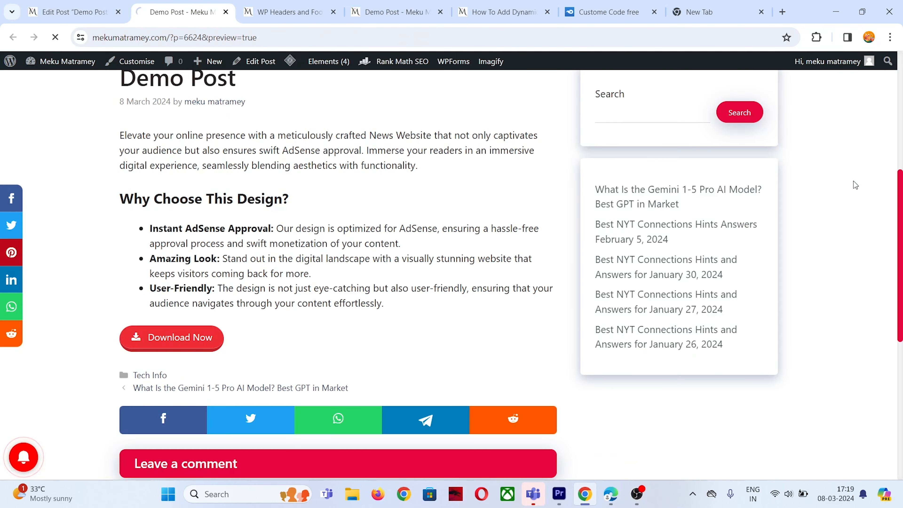
scroll(184, 231, "down", 6)
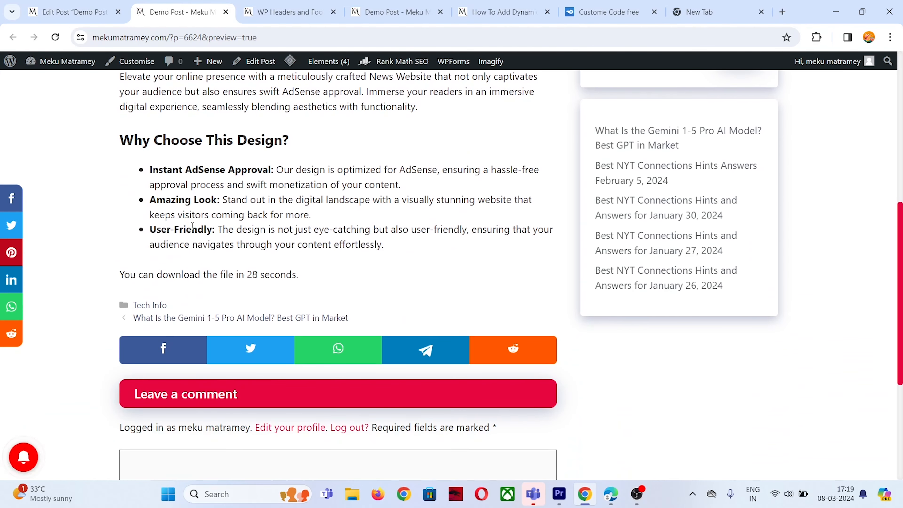
Watch the preview's countdown run out at the download button, and review the counter variable in the WP Headers and Footers footer script
mouse_move(111, 277)
left_mouse_down()
mouse_move(304, 278)
mouse_move(115, 279)
mouse_move(298, 272)
mouse_move(128, 267)
mouse_move(113, 271)
mouse_move(324, 274)
mouse_move(105, 277)
left_mouse_up()
key("alt+Tab")
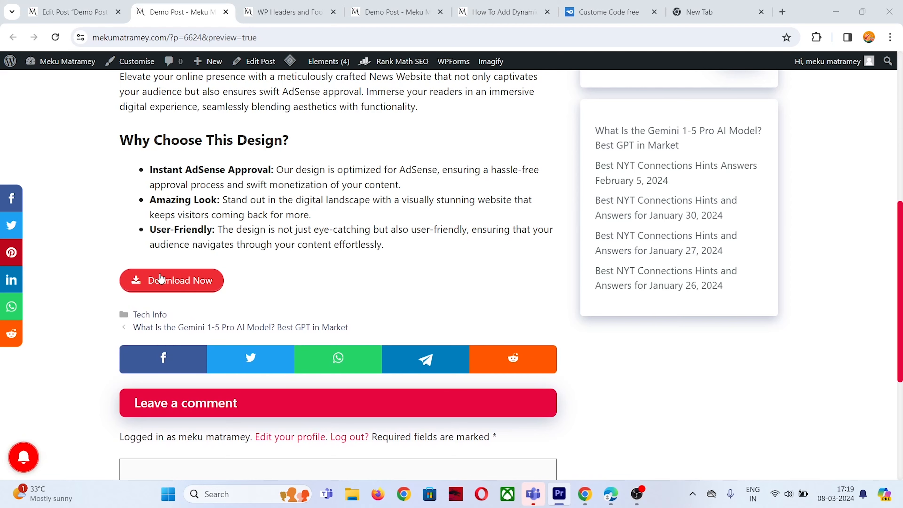
left_click(298, 14)
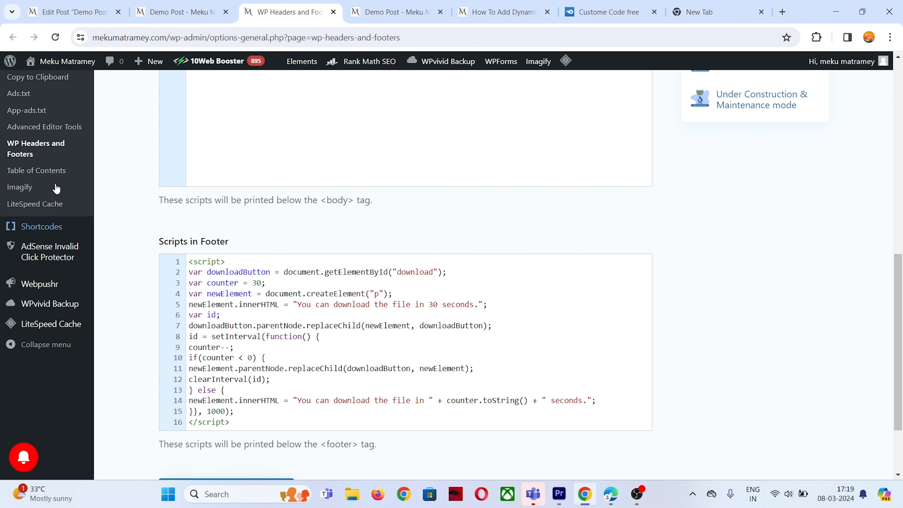
left_click(36, 148)
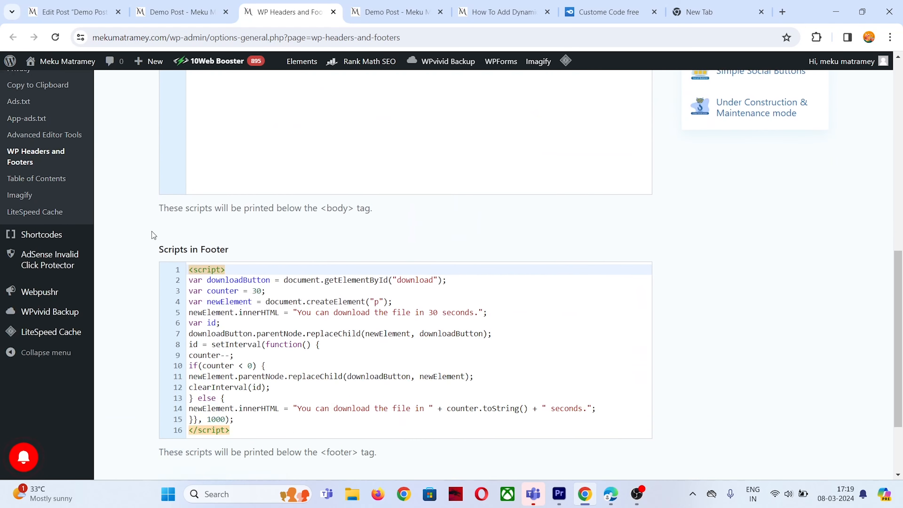
scroll(152, 231, "down", 2)
mouse_move(230, 363)
left_mouse_down()
mouse_move(188, 235)
mouse_move(237, 367)
left_mouse_up()
mouse_move(285, 224)
left_mouse_down()
mouse_move(190, 214)
mouse_move(190, 223)
mouse_move(269, 223)
left_mouse_up()
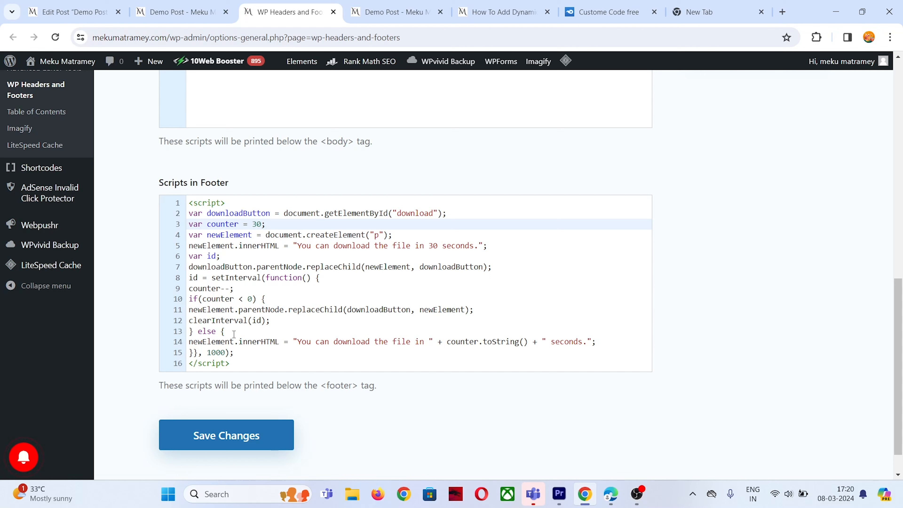
Save the WP Headers and Footers settings and reload the Demo Post preview to restart its countdown
left_click(217, 438)
left_click(200, 3)
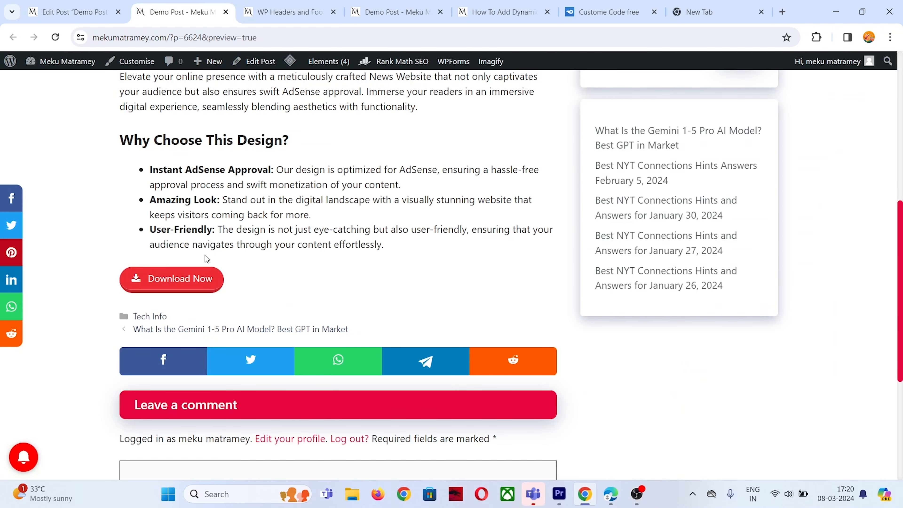
key("F5")
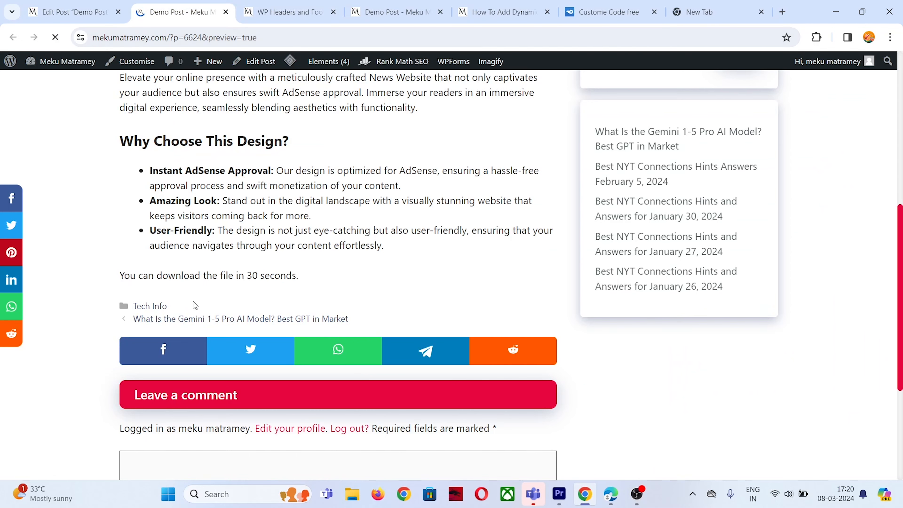
left_click_drag(299, 275, 111, 262)
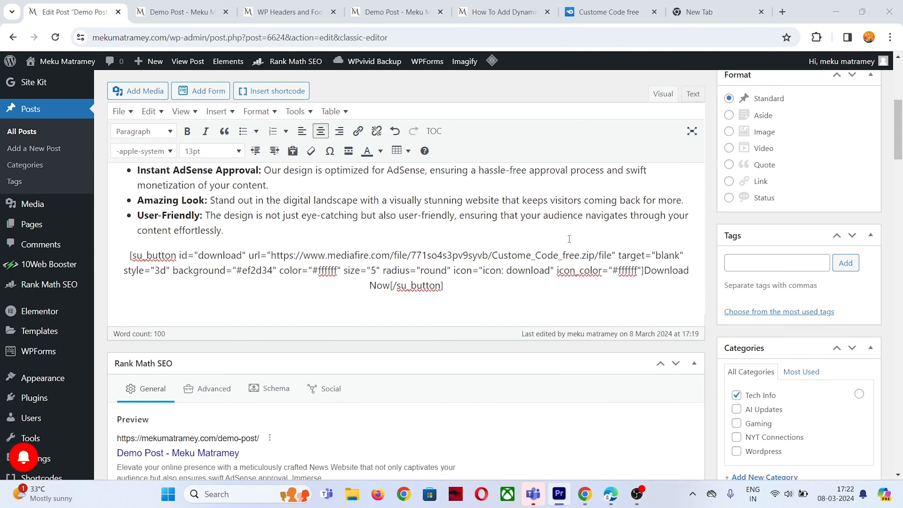
scroll(406, 249, "up", 5)
left_click(847, 262)
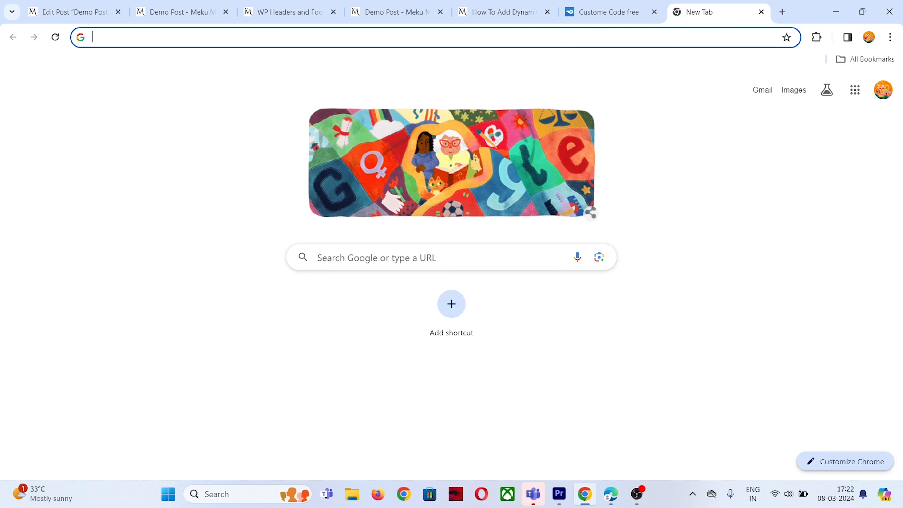
key("alt+Tab")
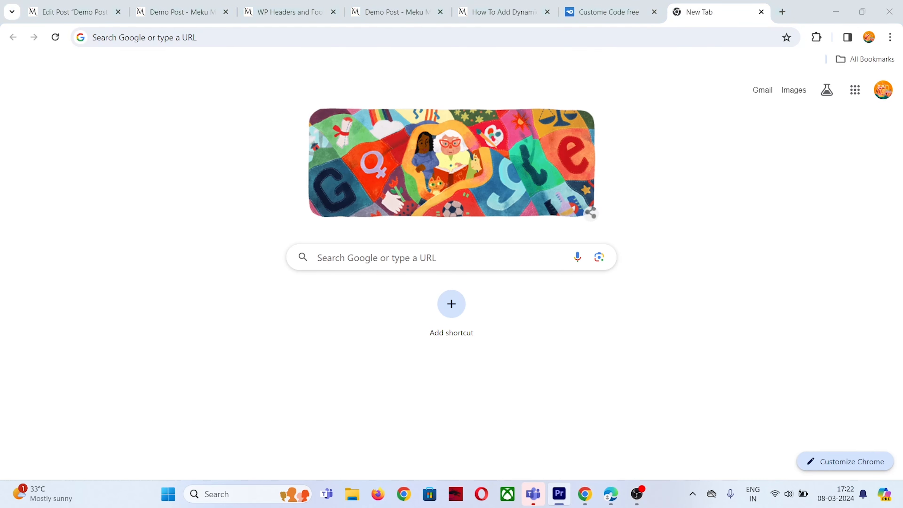
right_click(264, 33)
left_click(306, 128)
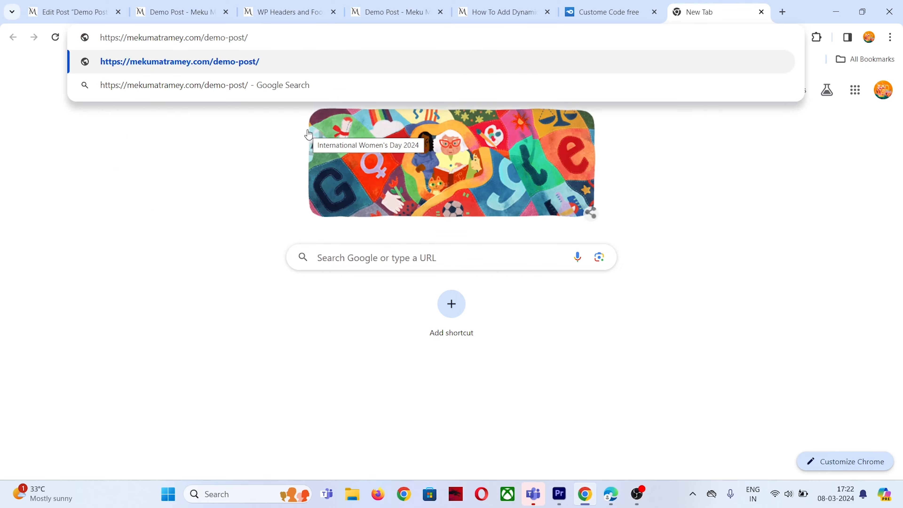
key("Return")
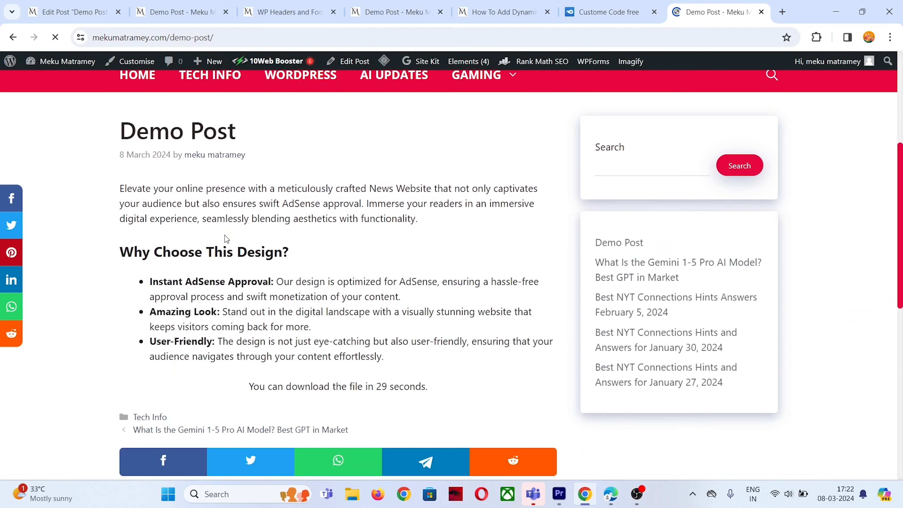
Check the countdown on the published post, test the Download Now button, and return to the post, dismissing the ad
scroll(224, 235, "down", 3)
left_click_drag(249, 279, 394, 275)
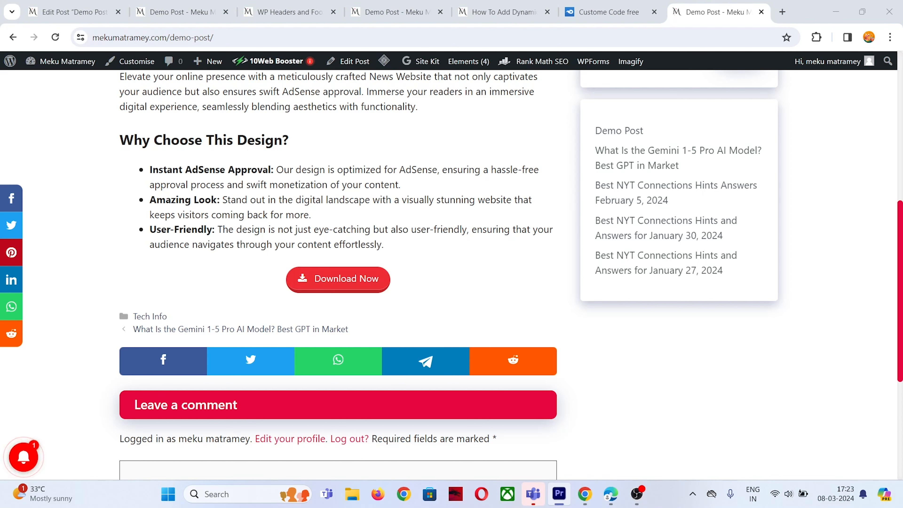
left_click(359, 288)
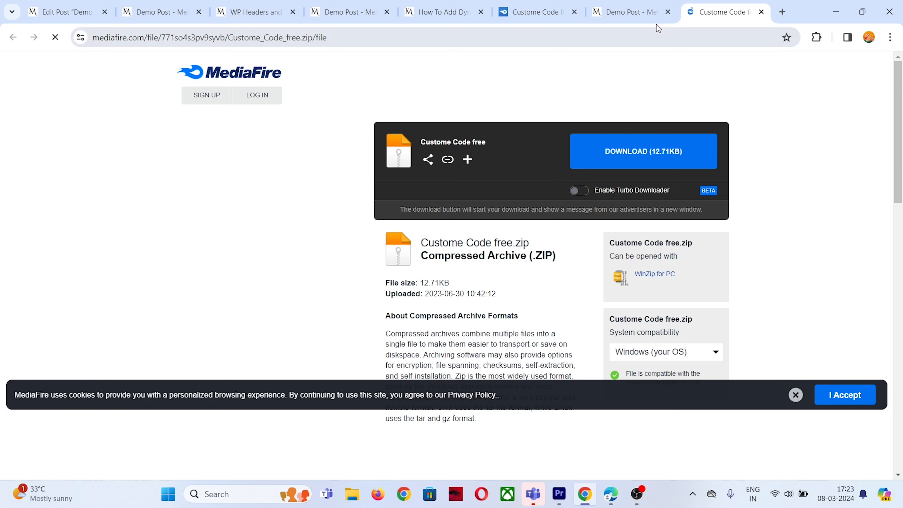
left_click(658, 14)
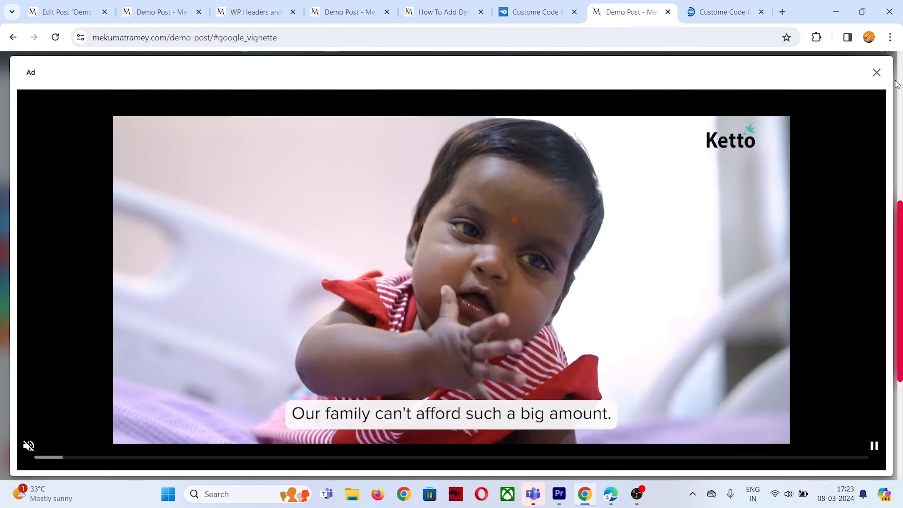
left_click(877, 73)
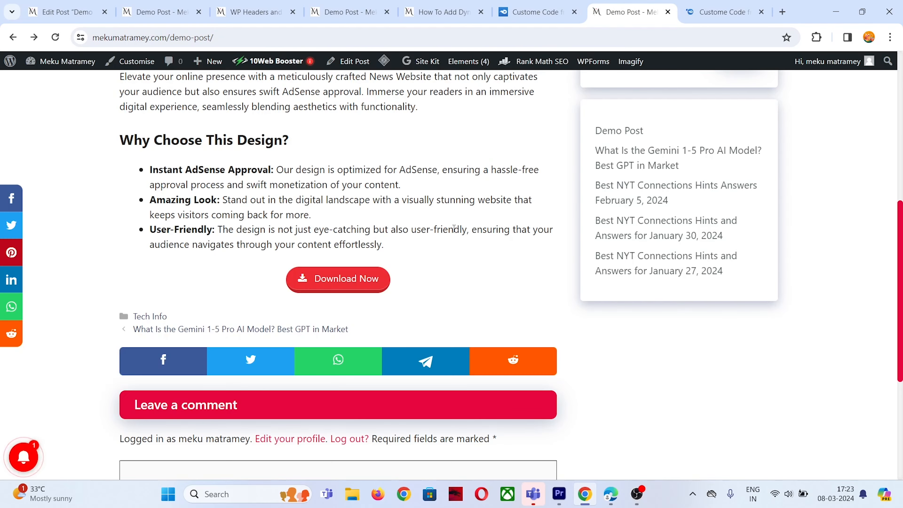
Insert an empty centred line above the su_button shortcode in the Demo Post editor
left_click(65, 12)
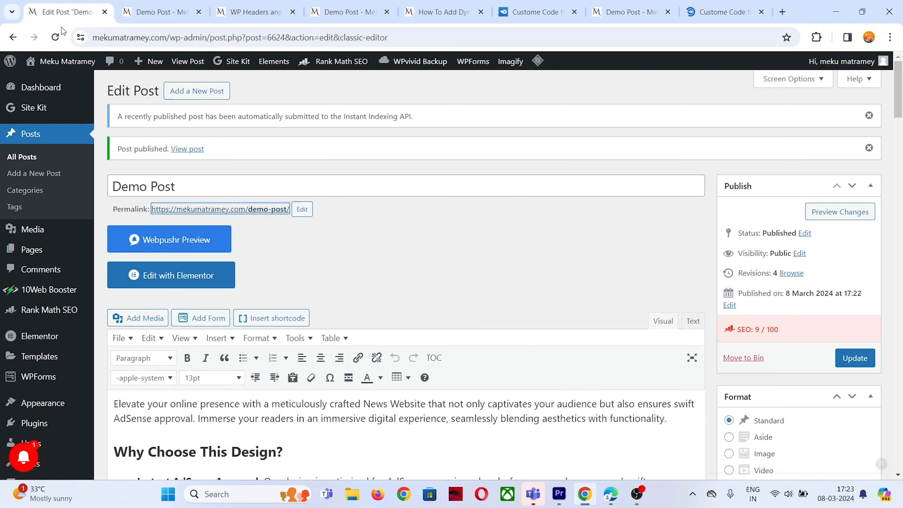
scroll(330, 296, "down", 1)
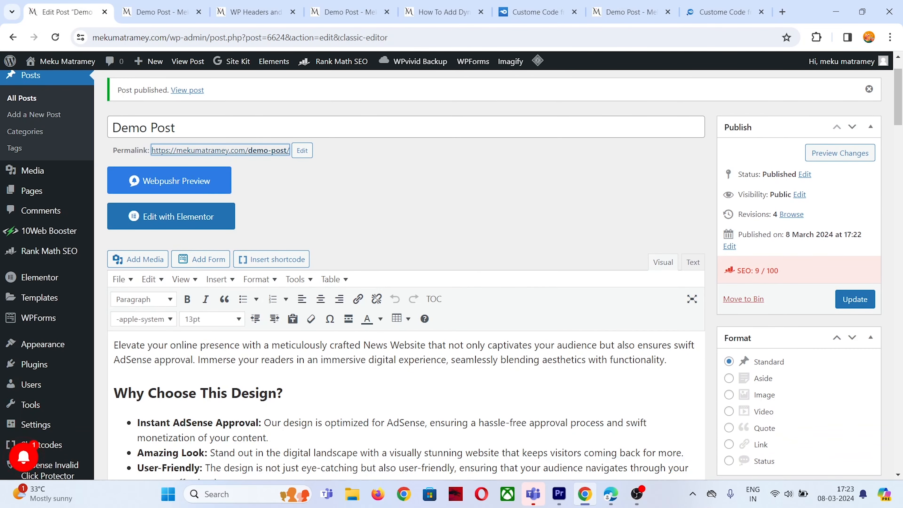
scroll(442, 306, "down", 7)
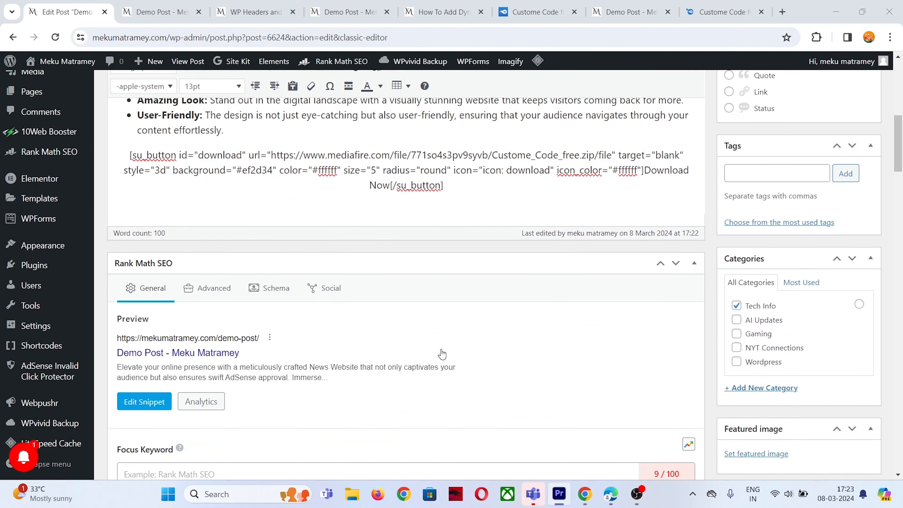
scroll(442, 306, "up", 3)
left_click_drag(443, 302, 483, 316)
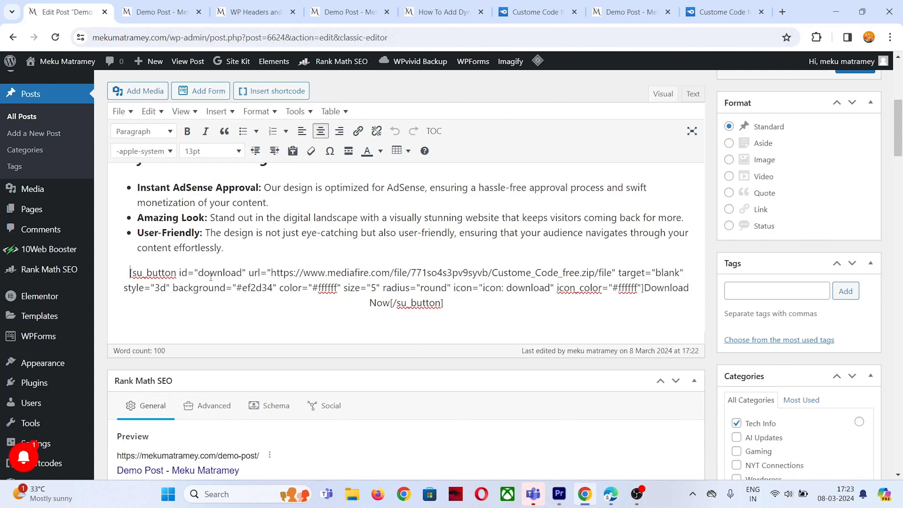
key("Return")
key("Up")
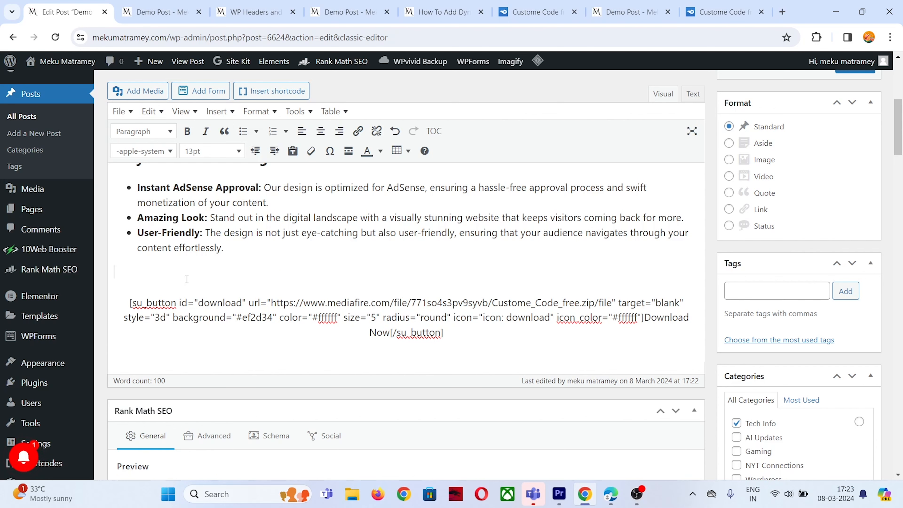
left_click(321, 131)
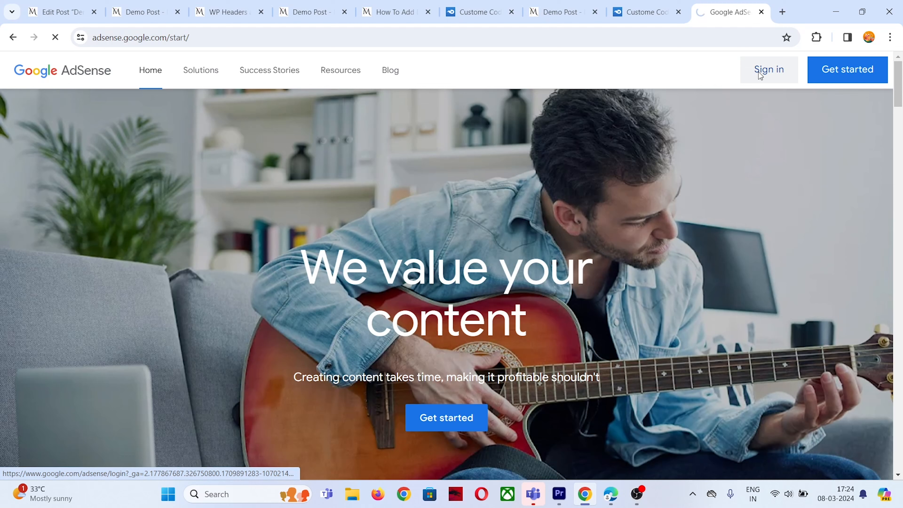
Sign in to Google AdSense and copy the HTML code of the existing display ad unit "My ad"
left_click(766, 73)
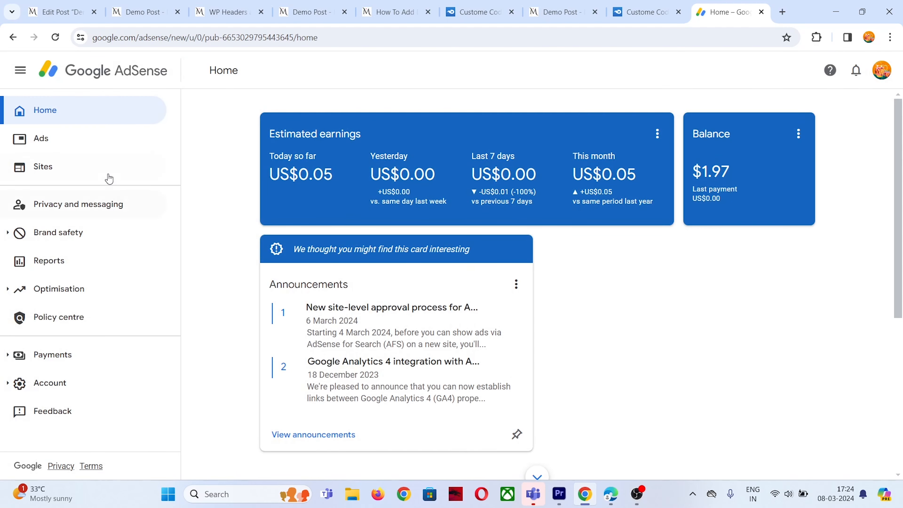
left_click(66, 142)
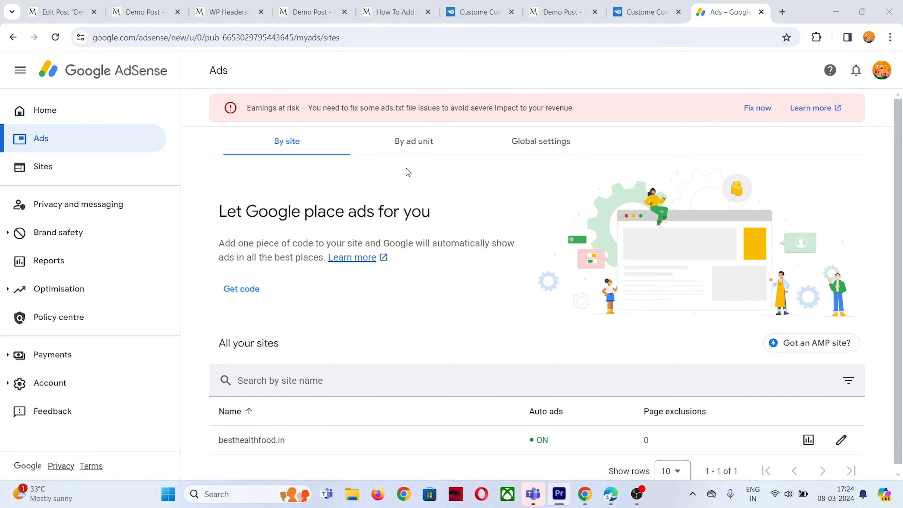
left_click(414, 142)
left_click(265, 252)
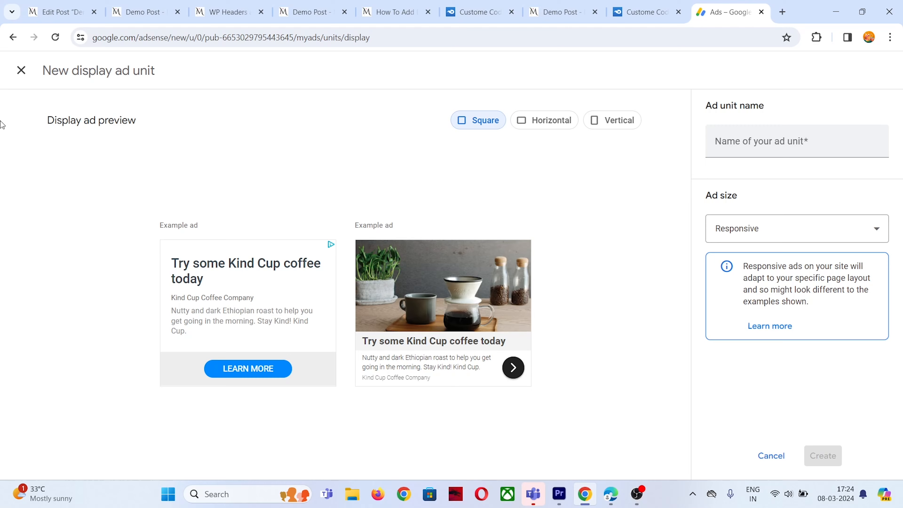
left_click(21, 70)
scroll(419, 322, "down", 3)
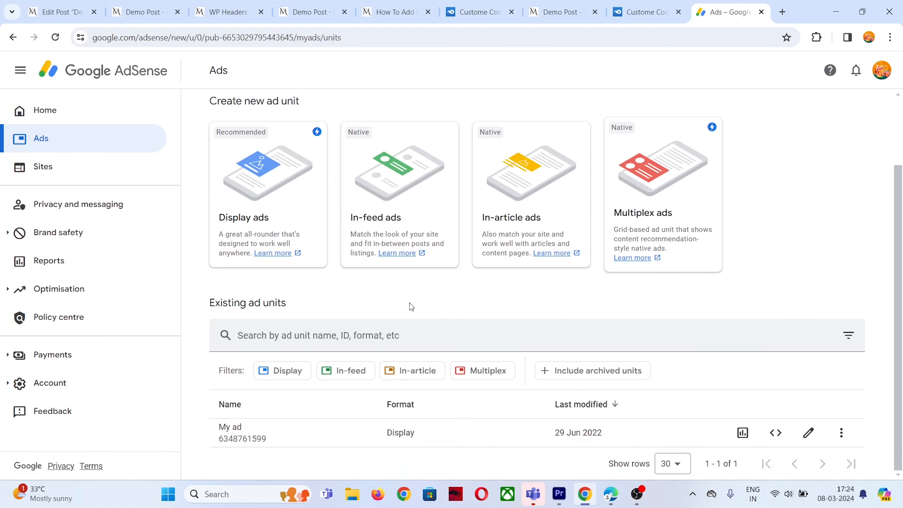
left_click(776, 433)
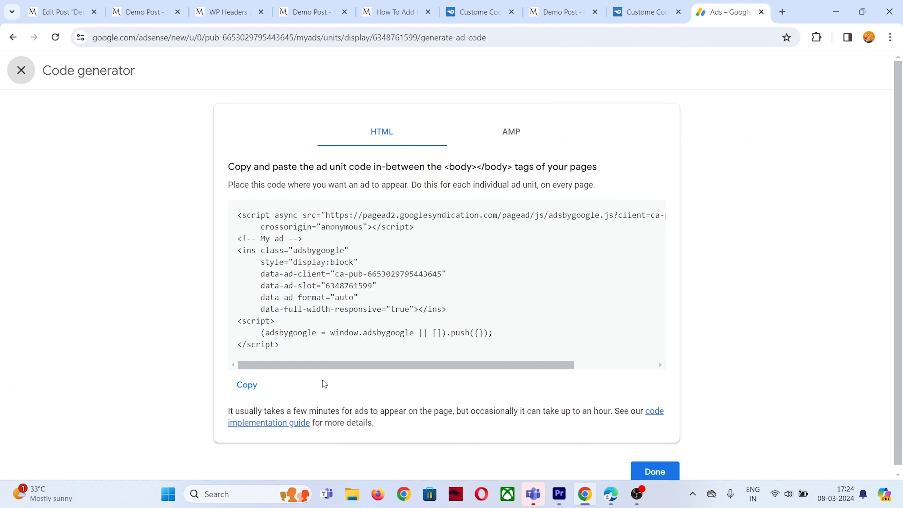
left_click(248, 385)
Paste the AdSense code into the empty centred paragraph above the button shortcode in the post's HTML source, and update the post
left_click(32, 4)
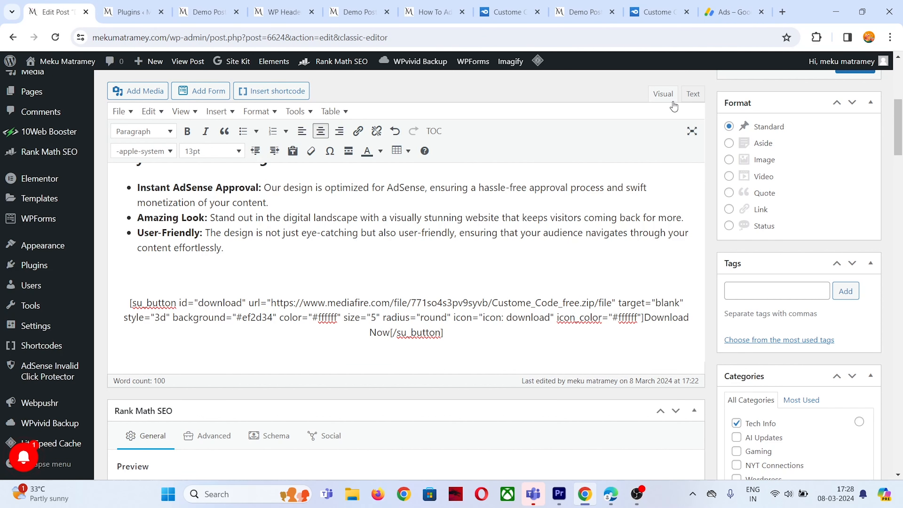
left_click(692, 95)
left_click(243, 262)
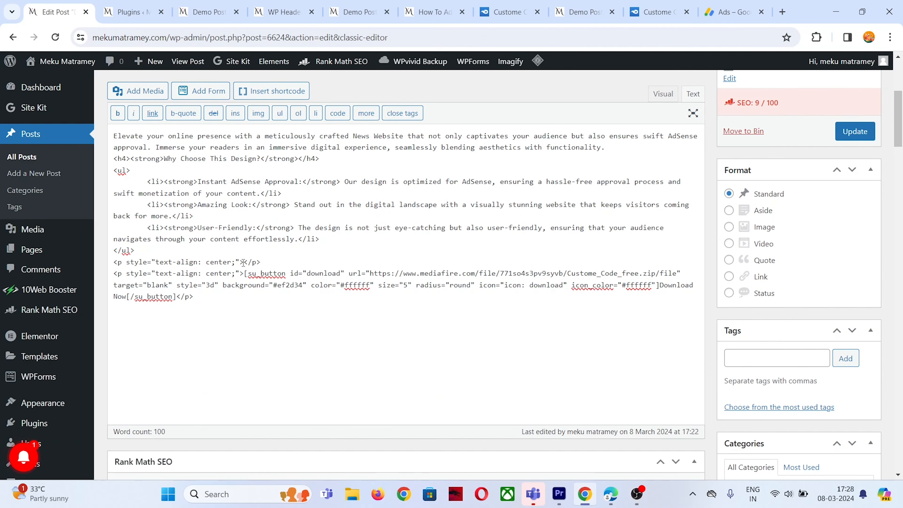
key("ctrl+v")
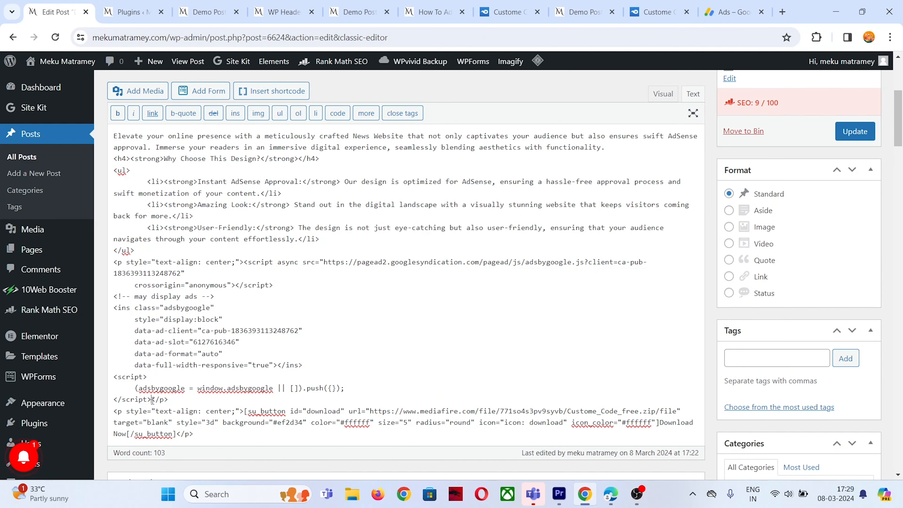
left_click(663, 94)
left_click(854, 269)
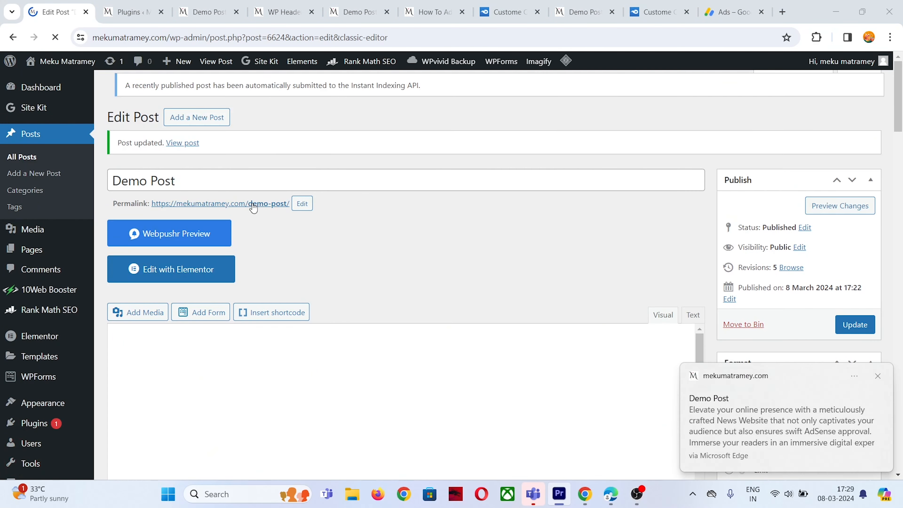
Open the updated Demo Post from its permalink in a new tab and examine the ad space above the countdown
right_click(252, 209)
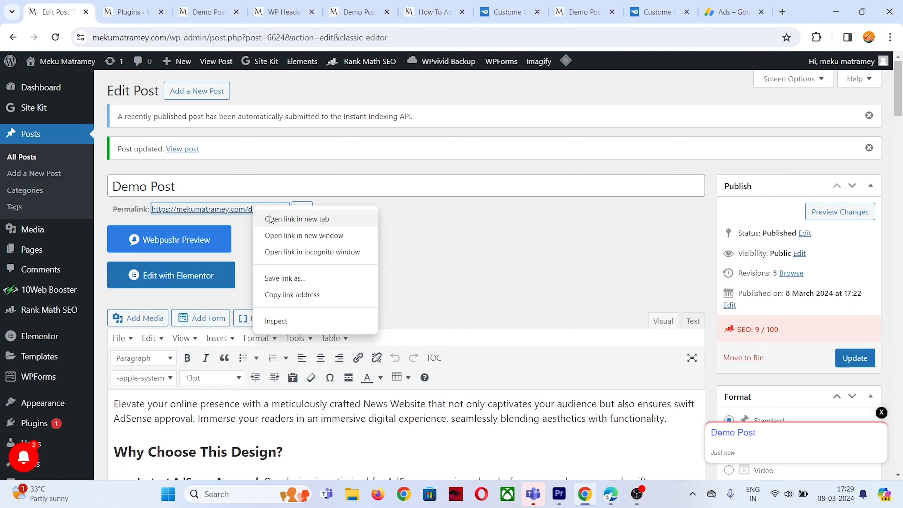
left_click(281, 215)
left_click(148, 12)
left_click(131, 12)
scroll(228, 192, "down", 5)
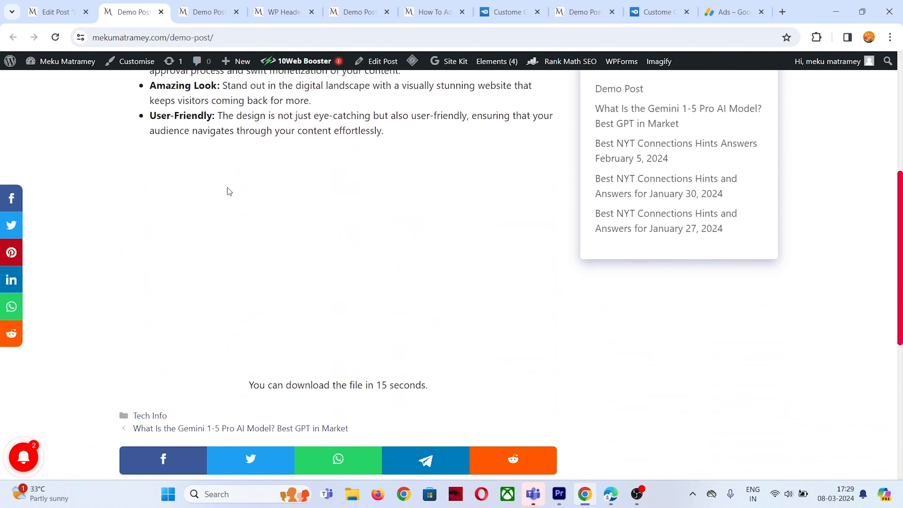
Copy the HTML from the centred ad paragraph through the su_button shortcode in the post source, and place the cursor after it
left_click(63, 37)
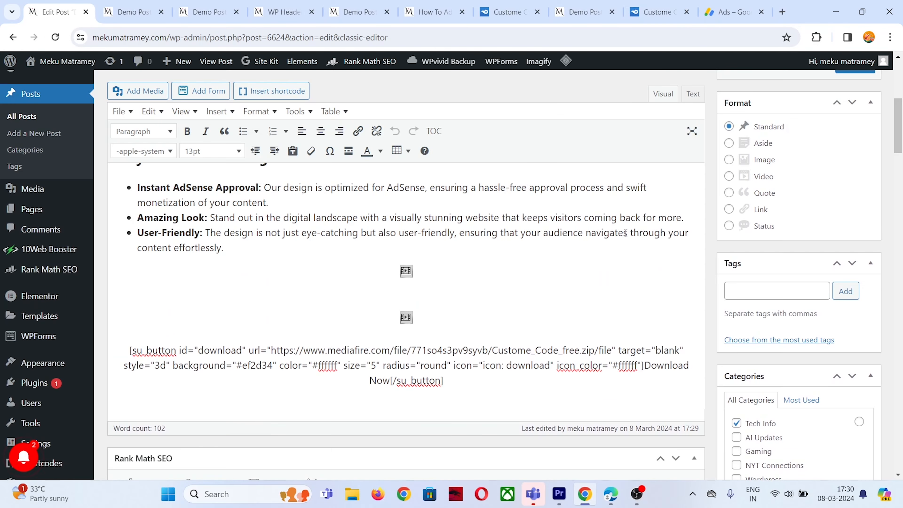
left_click(692, 94)
left_click_drag(114, 262, 199, 383)
key("ctrl+c")
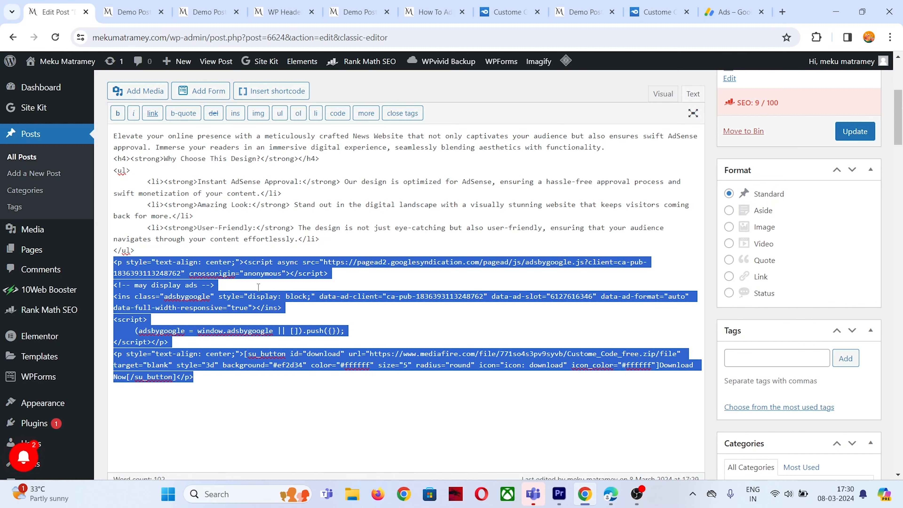
right_click(260, 264)
left_click(275, 99)
left_click(208, 376)
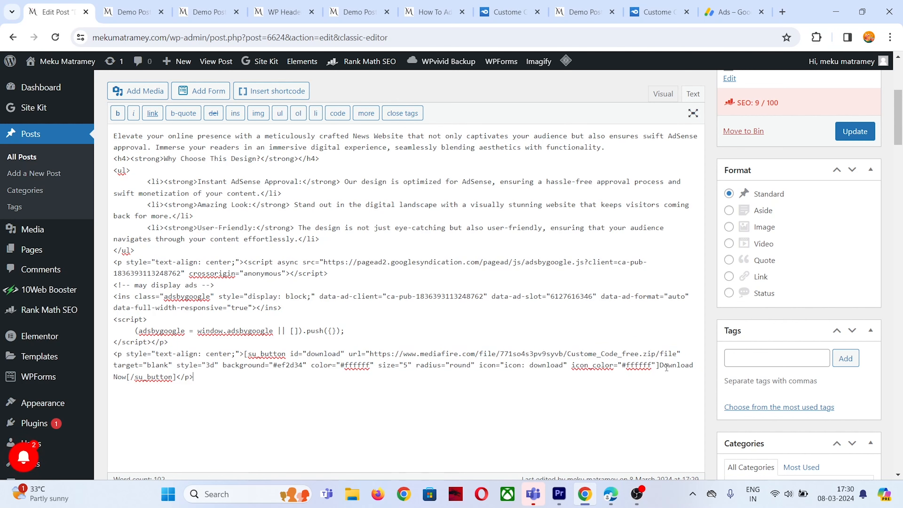
Paste the copied ad and button HTML into an empty Notepad document and copy all of it again
key("alt+Tab")
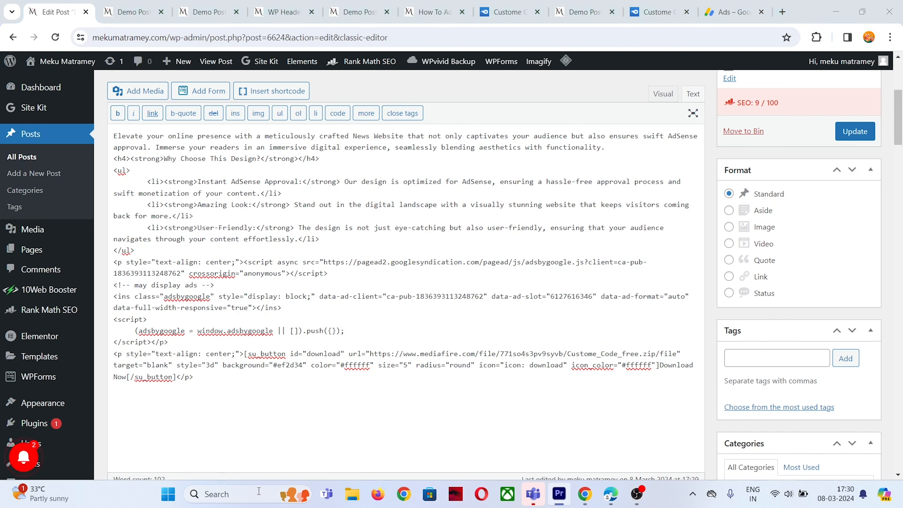
left_click(249, 494)
type("n")
left_click(263, 126)
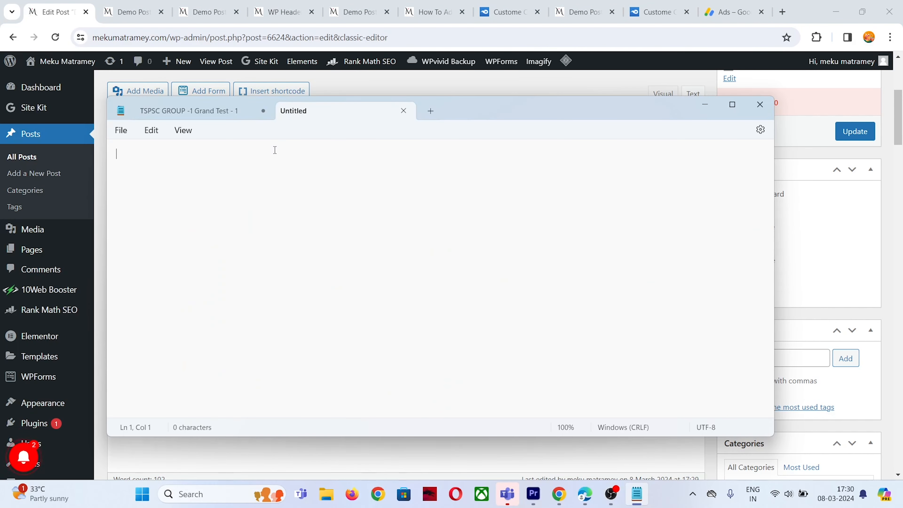
key("ctrl+v")
left_click_drag(242, 261, 117, 153)
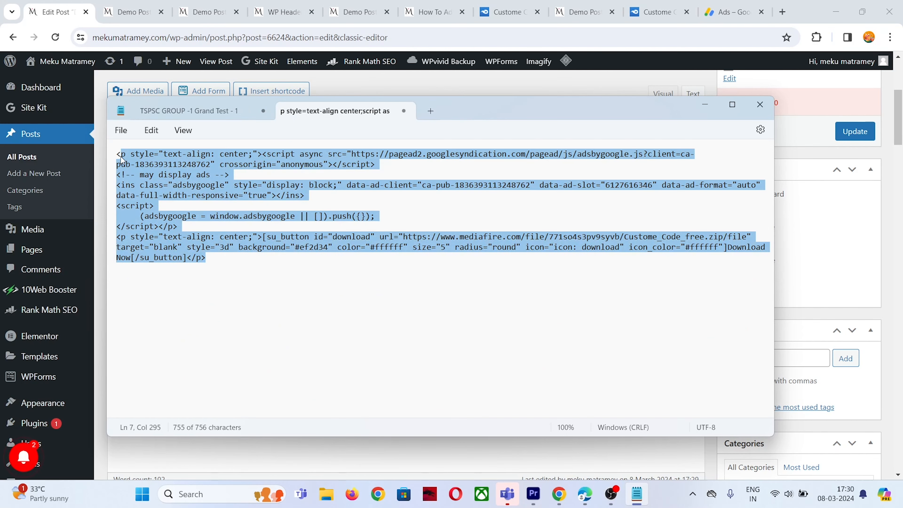
right_click(122, 153)
left_click(152, 223)
Open a new post in a separate browser tab, paste the ad and button code as HTML source, and switch to visual editing
right_click(38, 156)
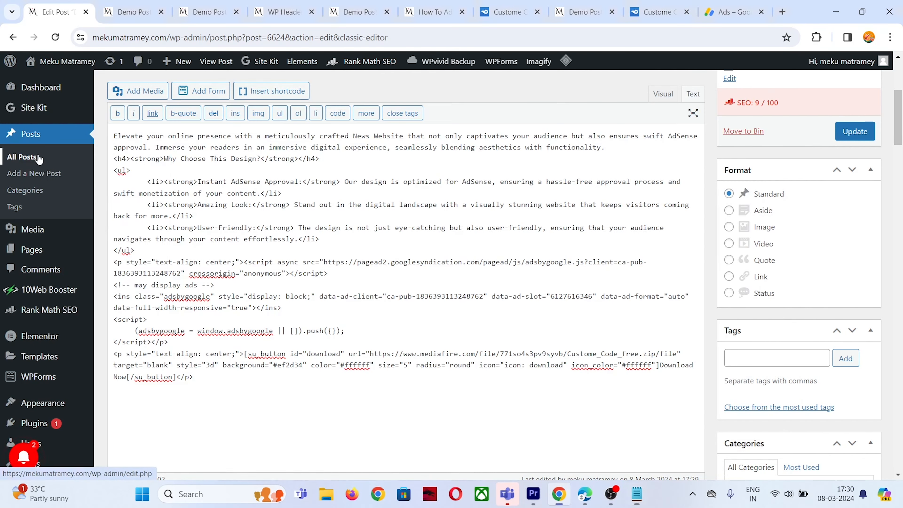
right_click(19, 175)
left_click(49, 189)
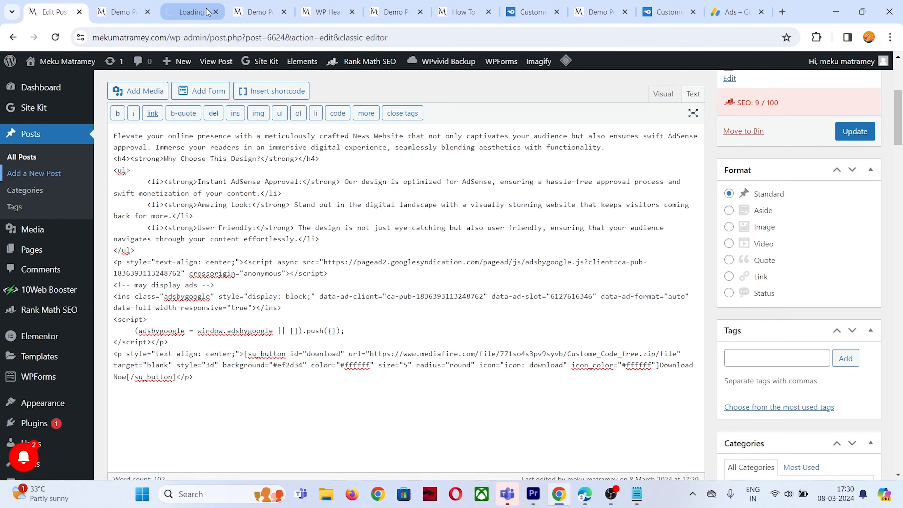
left_click(194, 12)
left_click(171, 301)
right_click(172, 301)
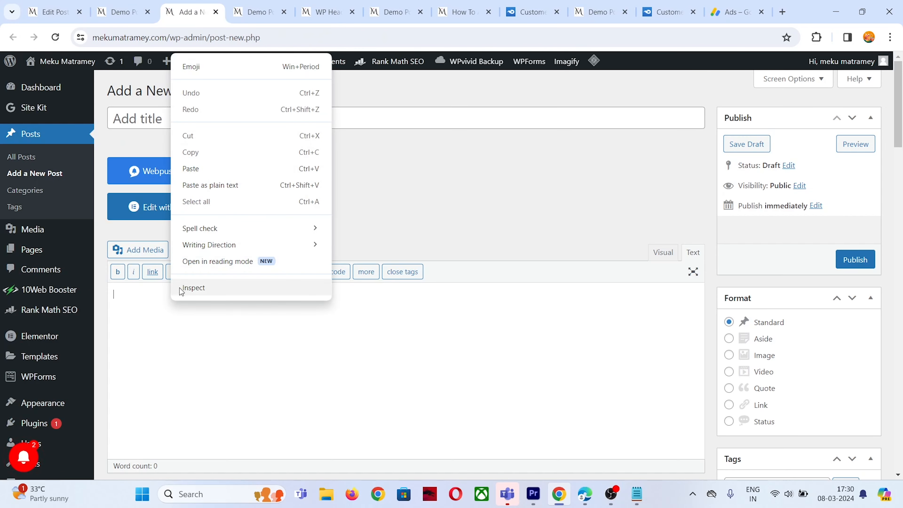
left_click(192, 167)
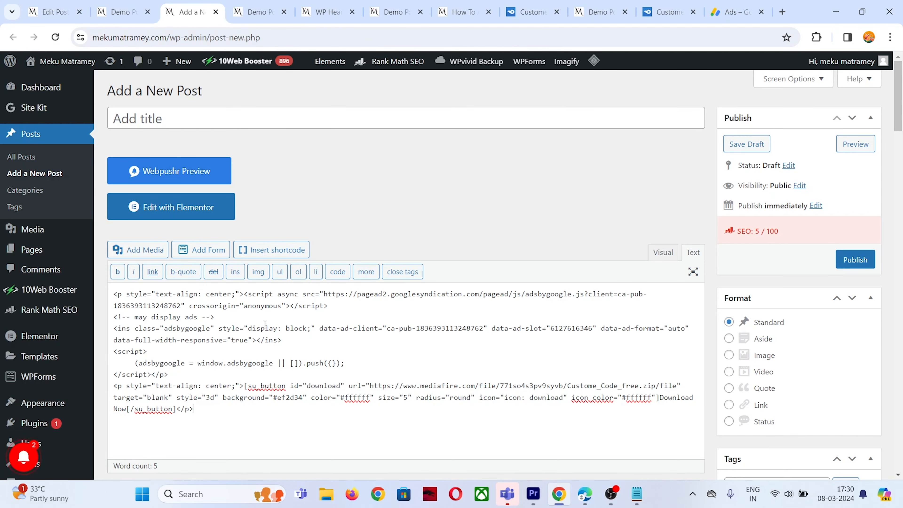
left_click(663, 253)
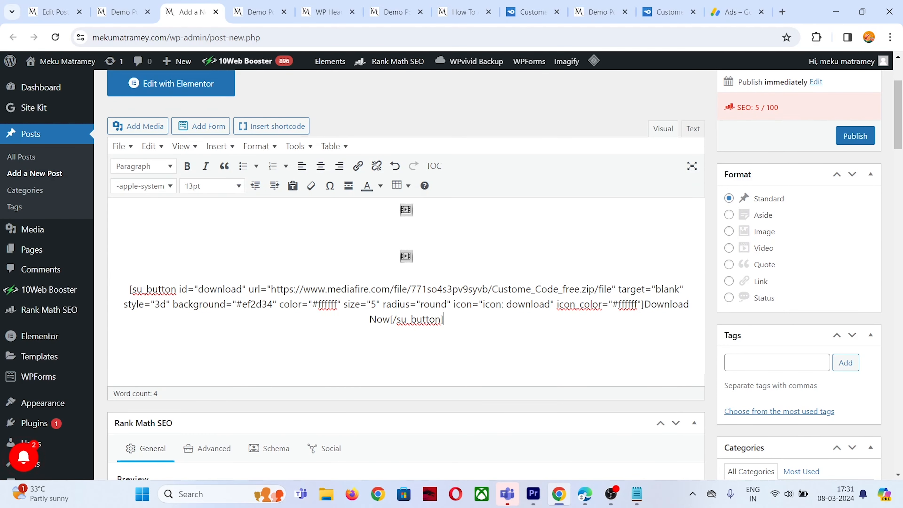
Remove the MediaFire download link from the su_button shortcode's url attribute and paste the same link back between the quotes
key("alt+Tab")
left_click_drag(272, 289, 613, 292)
key("ctrl+c")
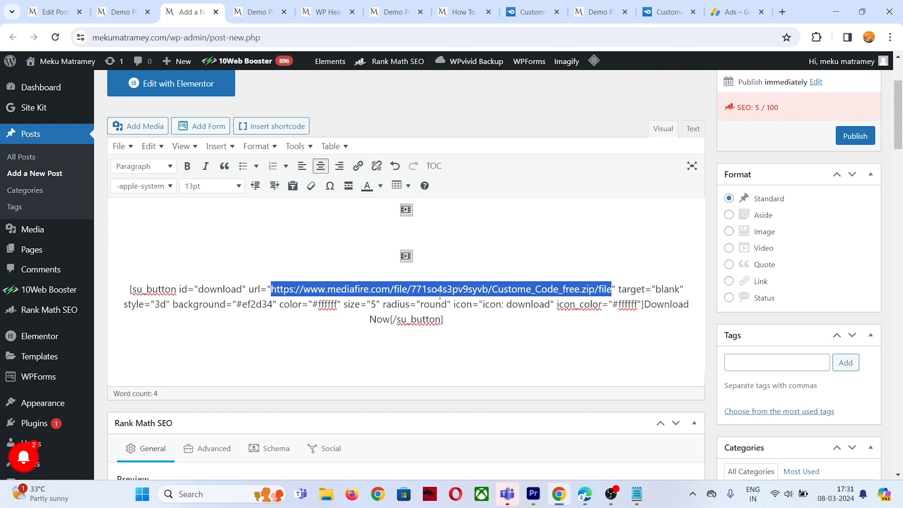
key("BackSpace")
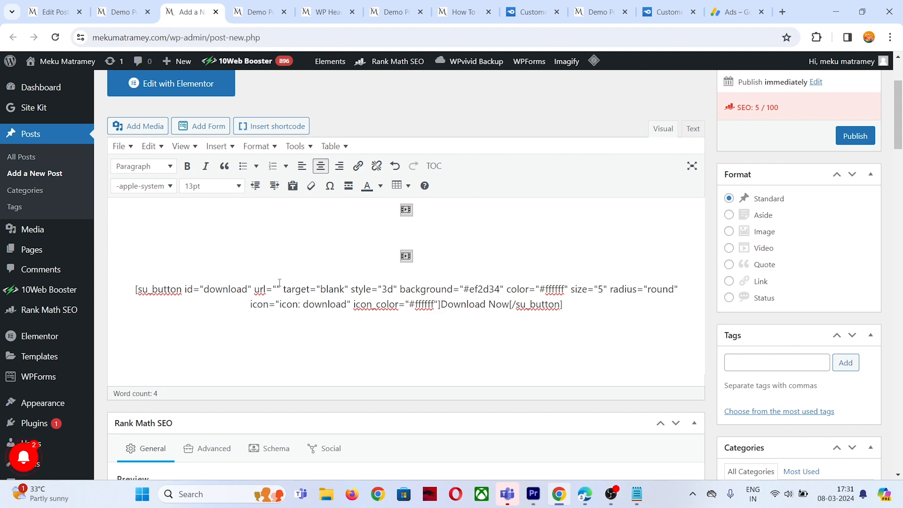
left_click(280, 282)
key("ctrl+v")
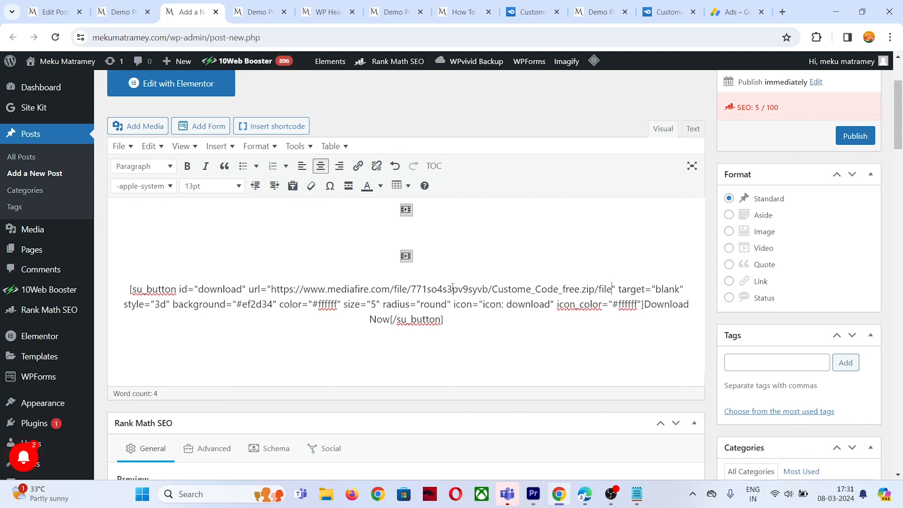
left_click_drag(612, 289, 254, 288)
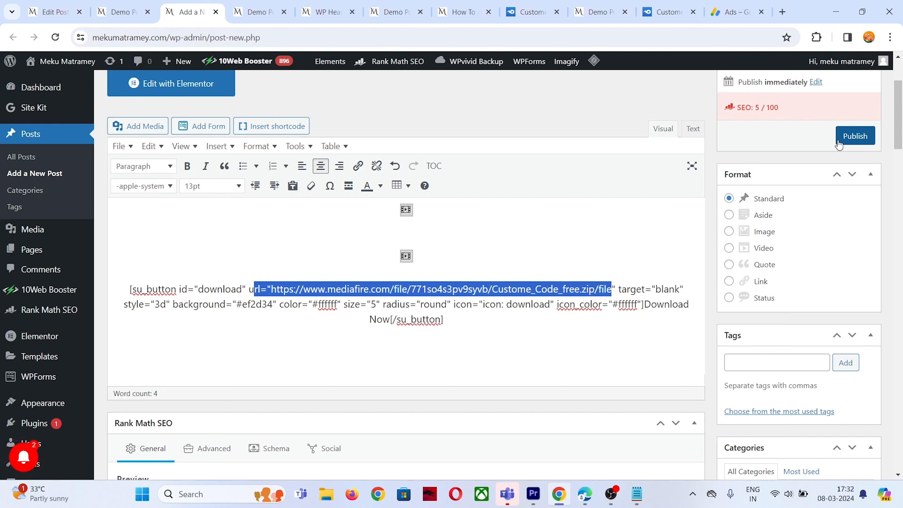
Preview the new post draft and examine the ad space and countdown in its content
scroll(842, 137, "up", 4)
left_click(852, 146)
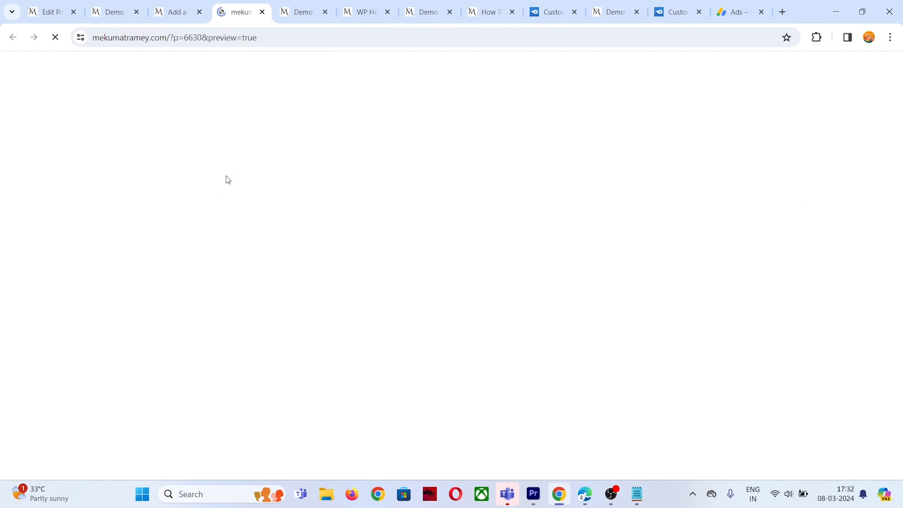
scroll(260, 261, "down", 5)
left_click_drag(214, 278, 249, 272)
scroll(297, 192, "up", 2)
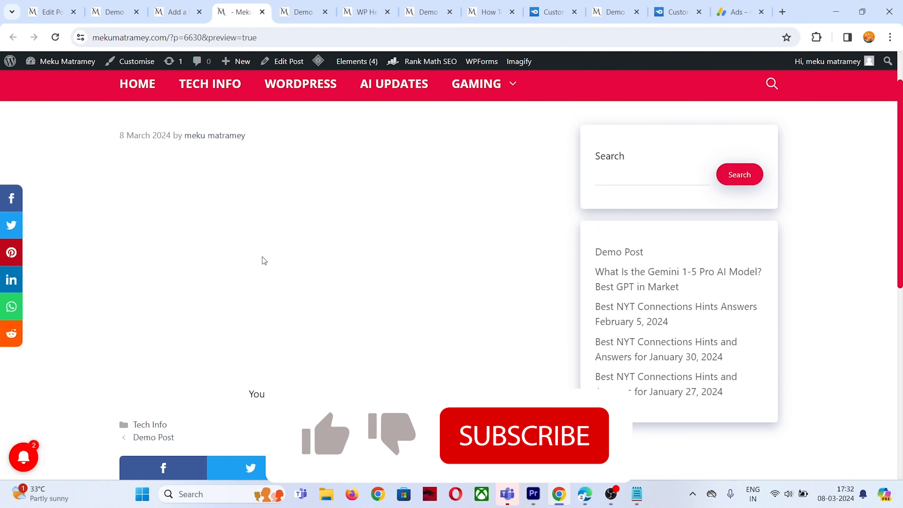